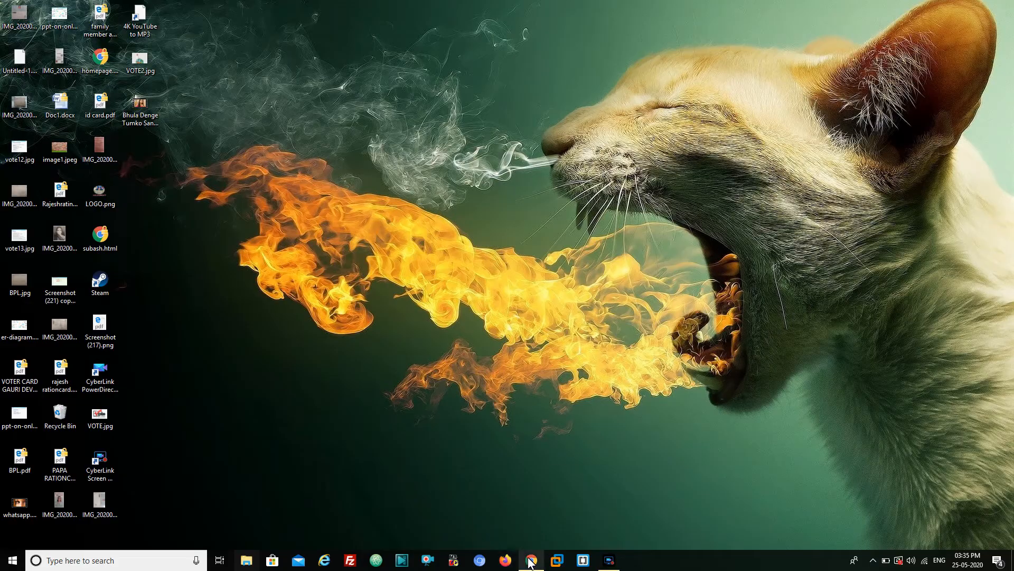
Switch to Chrome and open the Rainmeter website from the Google results to reach its 4.3.1 Final Release download.
click(530, 560)
click(52, 7)
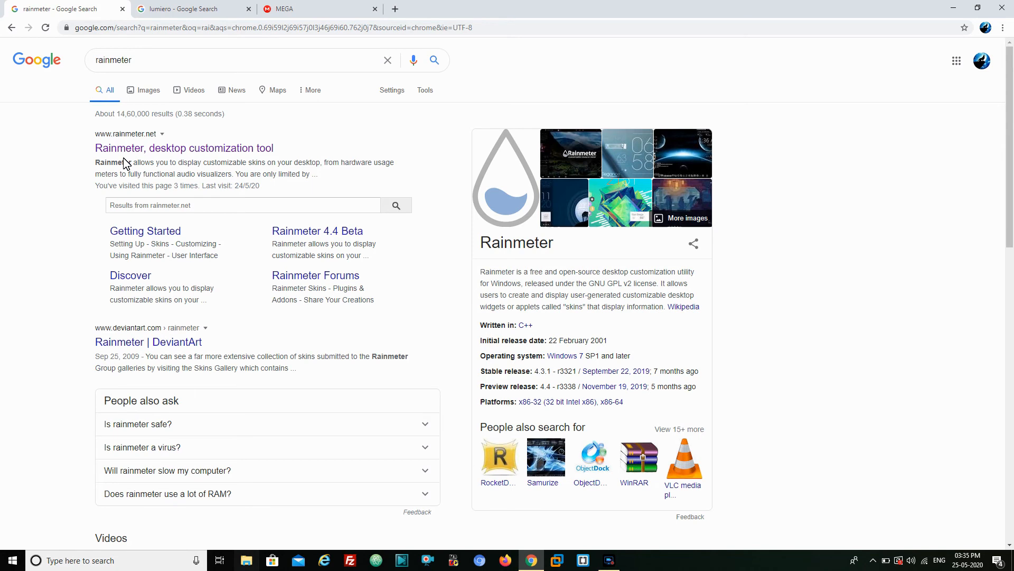
click(179, 153)
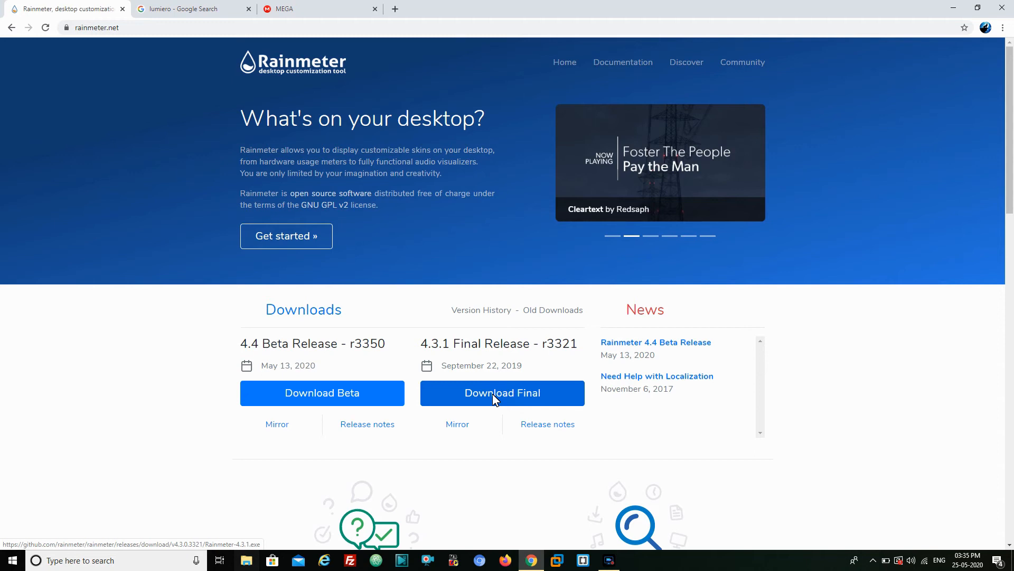
Open the Lumiero skin page on DeviantArt from the Google results and download its rmskin file.
click(196, 8)
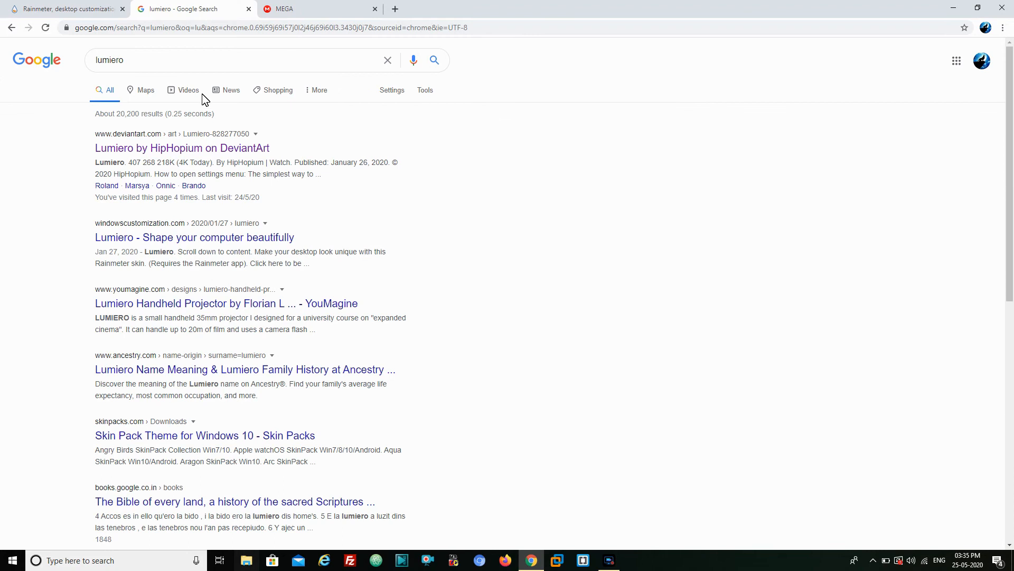
click(181, 149)
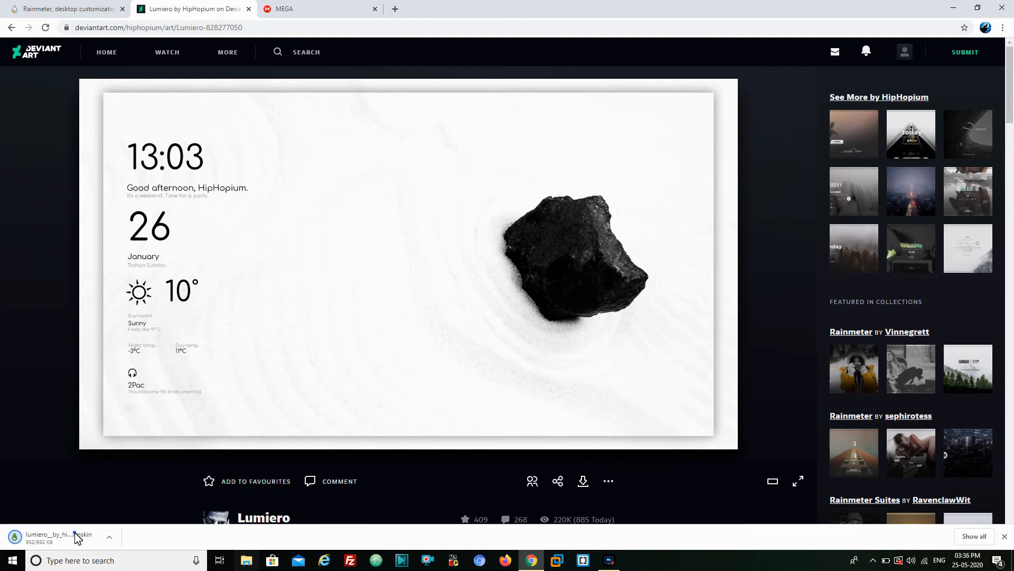
click(101, 535)
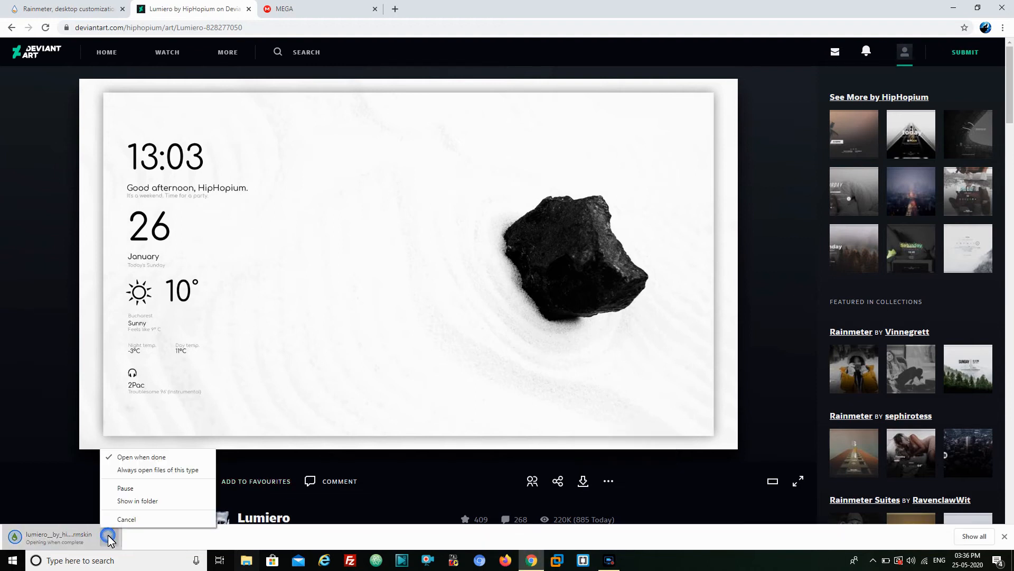
click(122, 487)
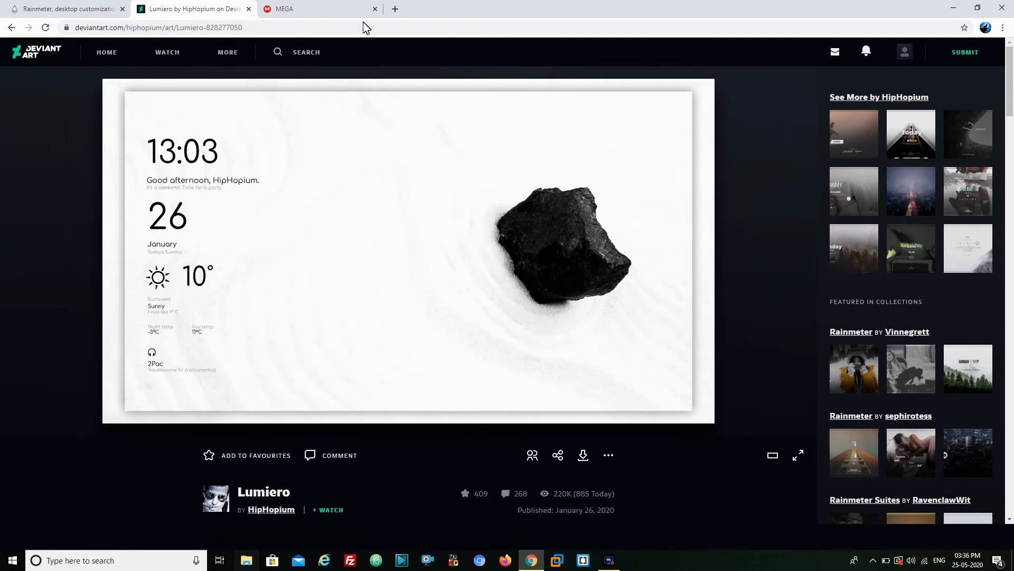
Download the Blue Mountain theme folder zip from the MEGA page.
click(325, 9)
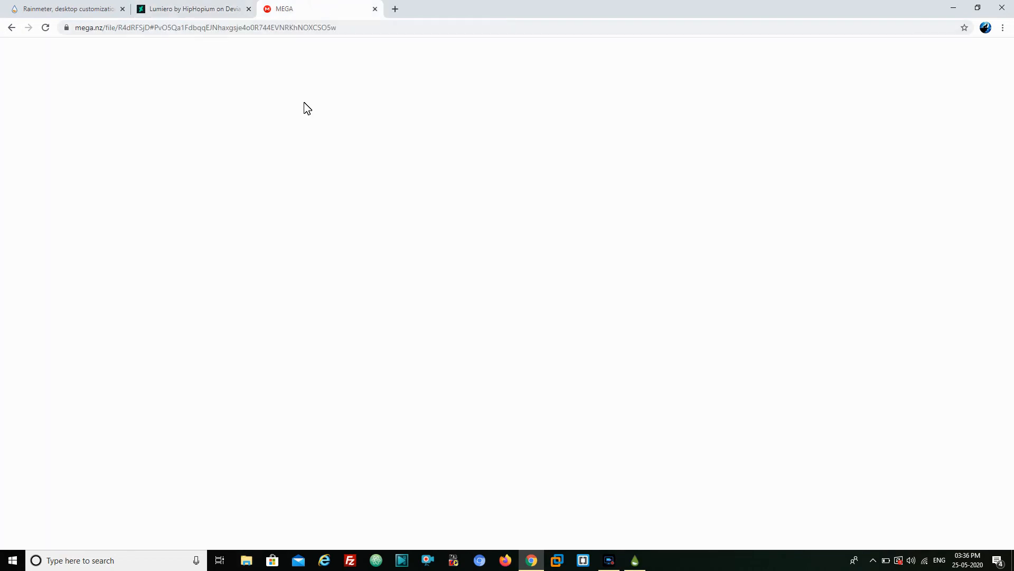
click(592, 199)
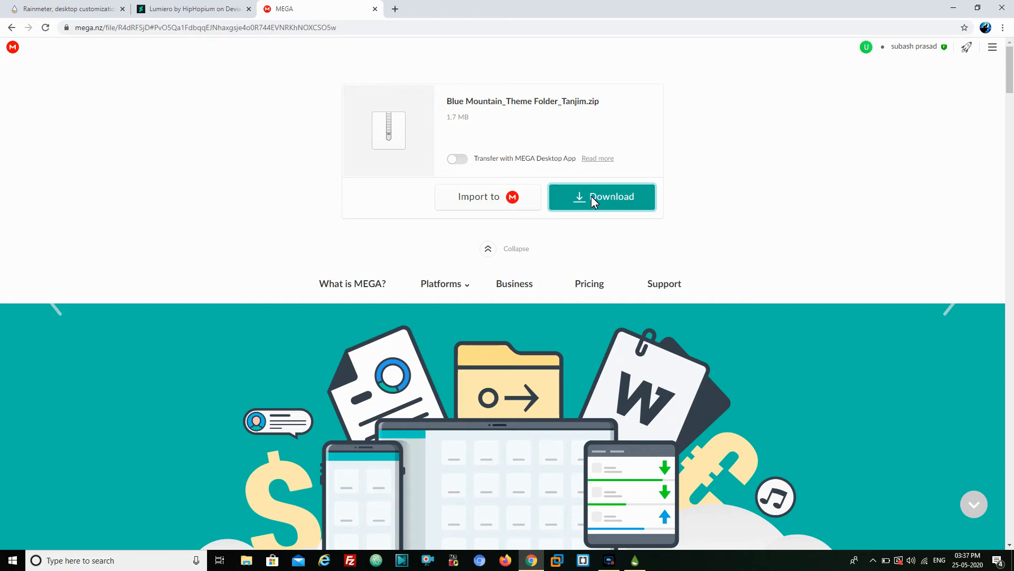
click(194, 9)
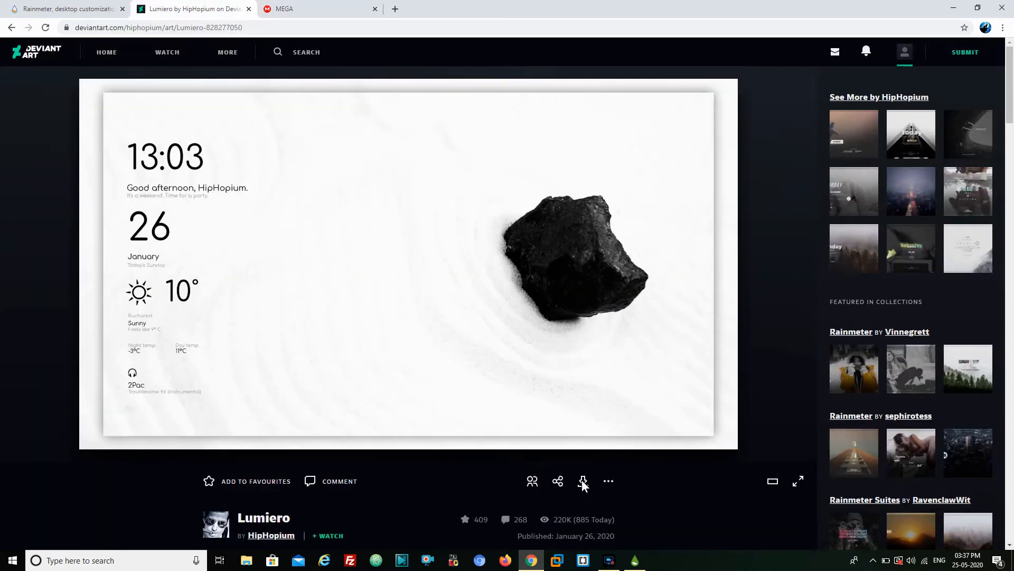
click(293, 8)
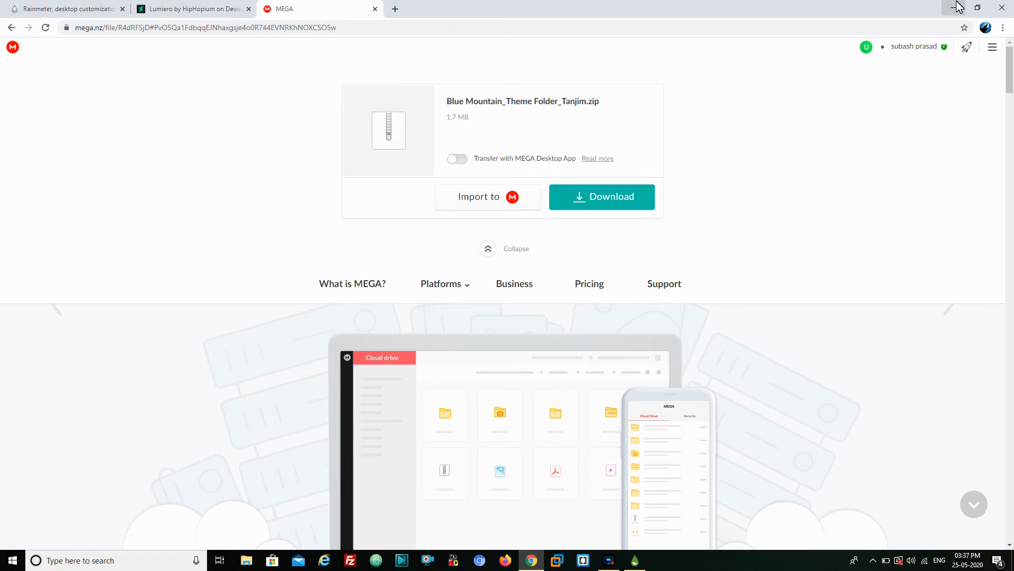
Minimize the browser and cancel the Rainmeter Skin Installer for Lumiero.
click(959, 7)
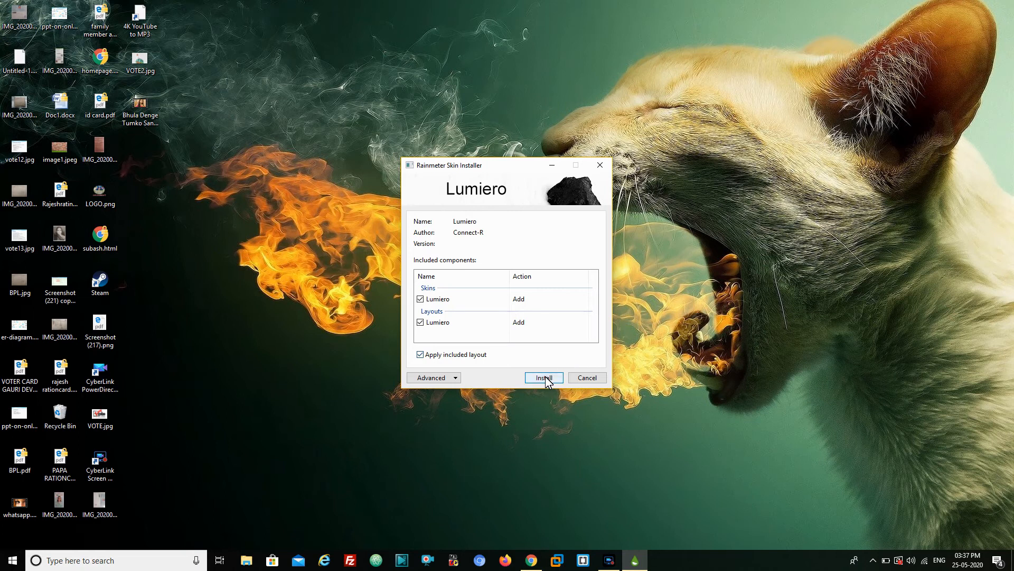
click(589, 379)
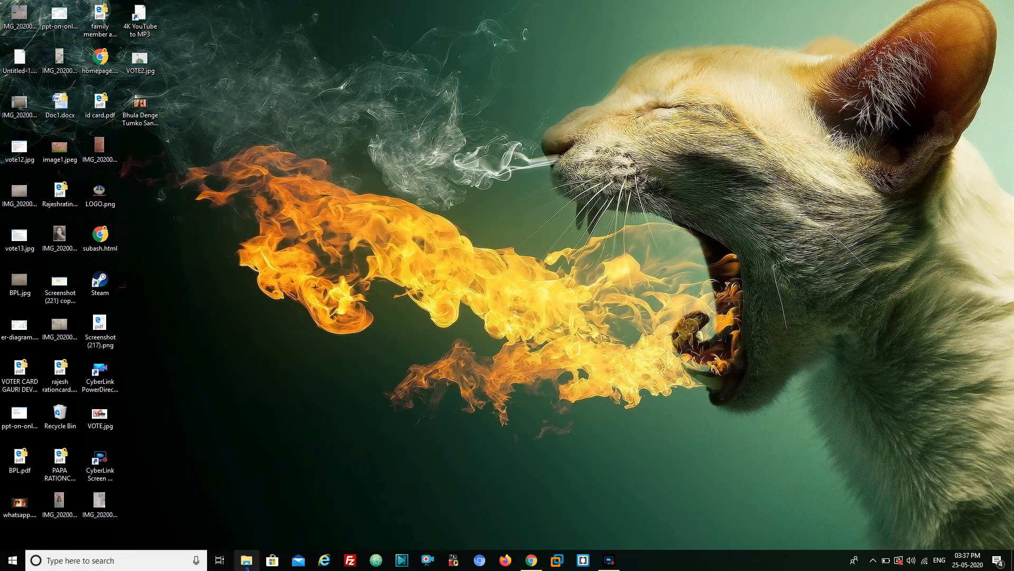
Extract the Blue Mountain theme zip from the Downloads folder to the Desktop using File Explorer.
click(247, 563)
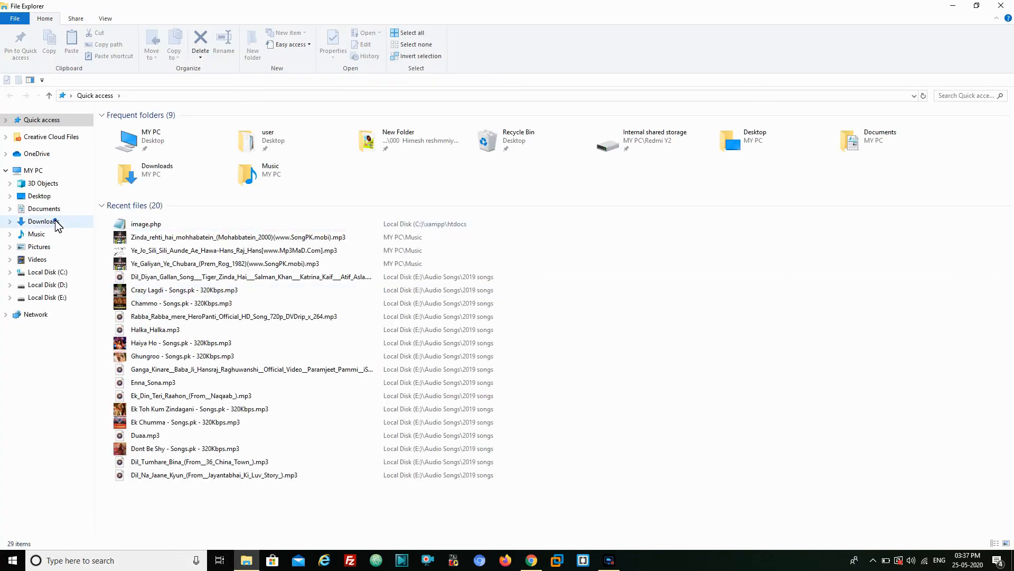
click(56, 222)
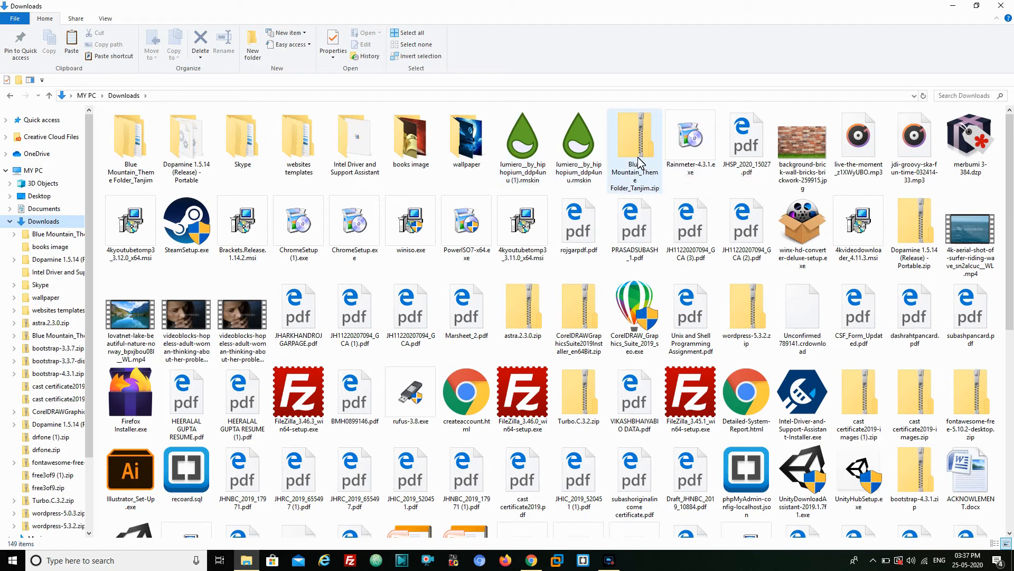
right_click(638, 158)
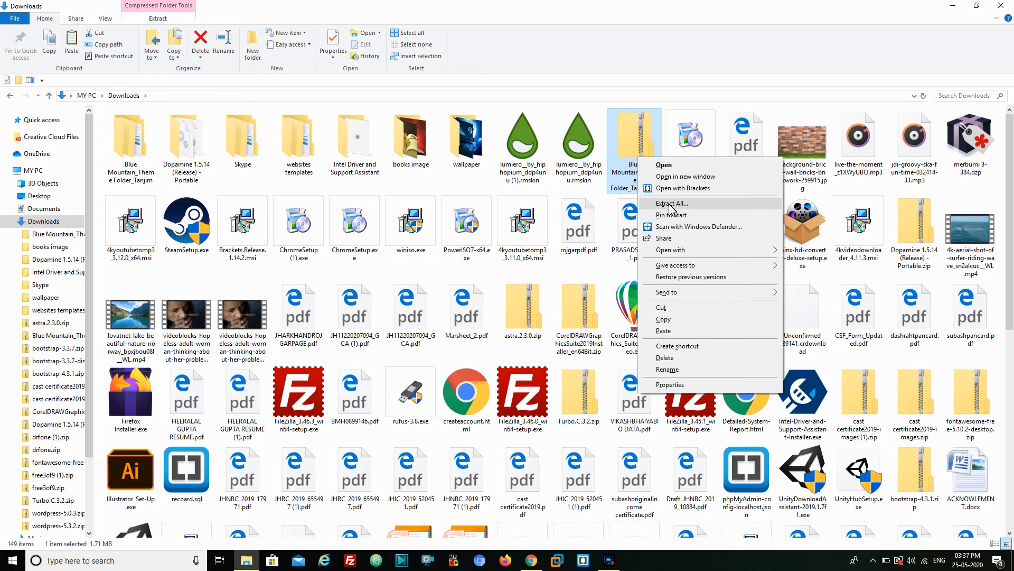
click(671, 204)
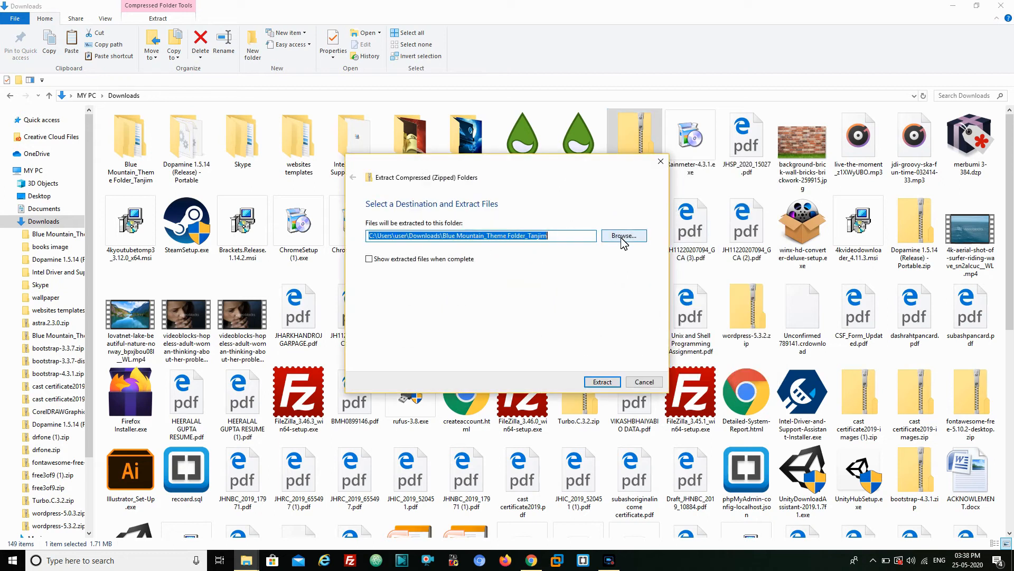
click(624, 236)
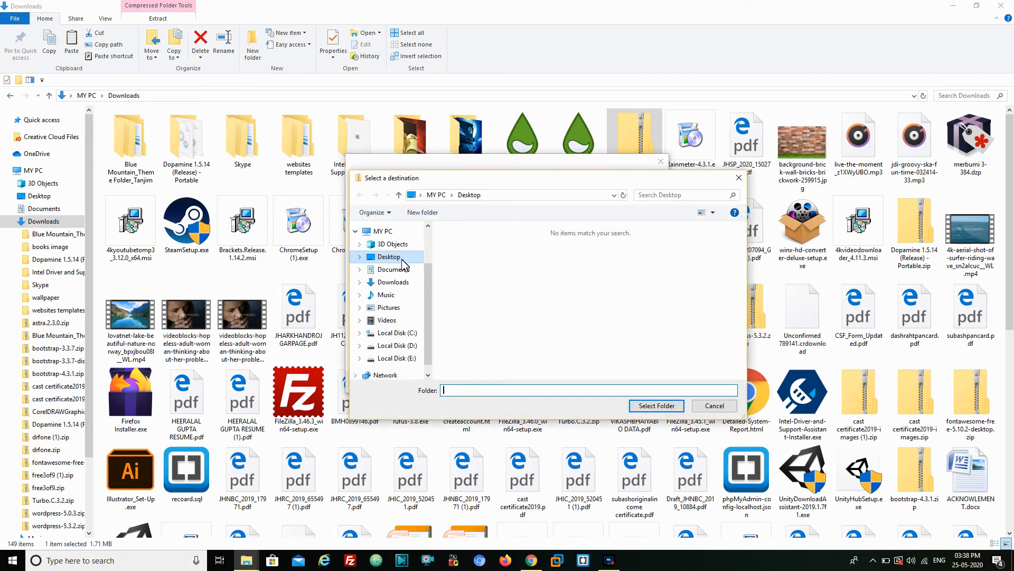
click(402, 259)
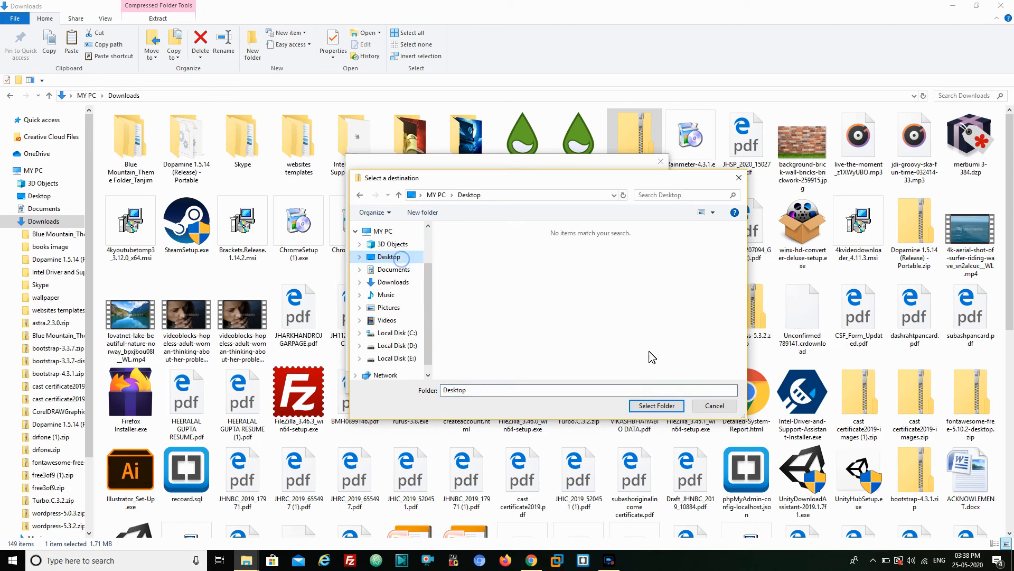
click(656, 406)
click(603, 382)
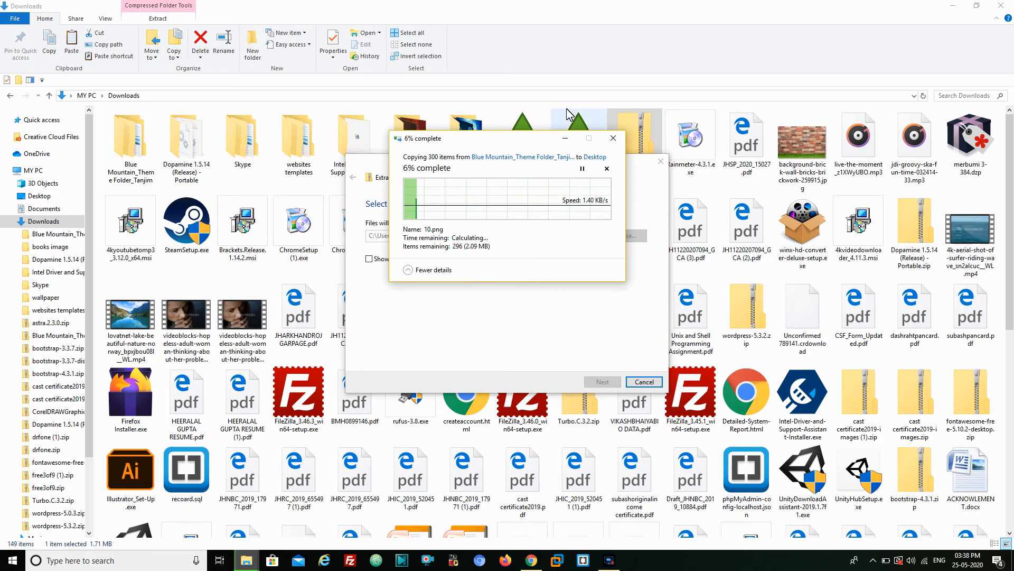
click(565, 139)
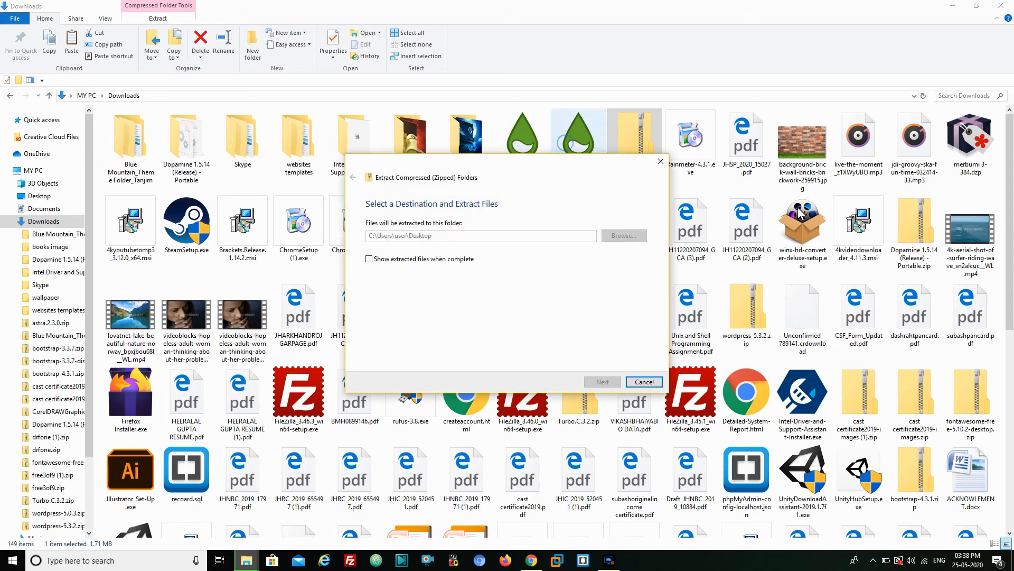
Run Rainmeter-4.3.1.exe from Downloads and install it with the standard installation in C:\Program Files\Rainmeter, launching on startup.
click(691, 151)
right_click(691, 148)
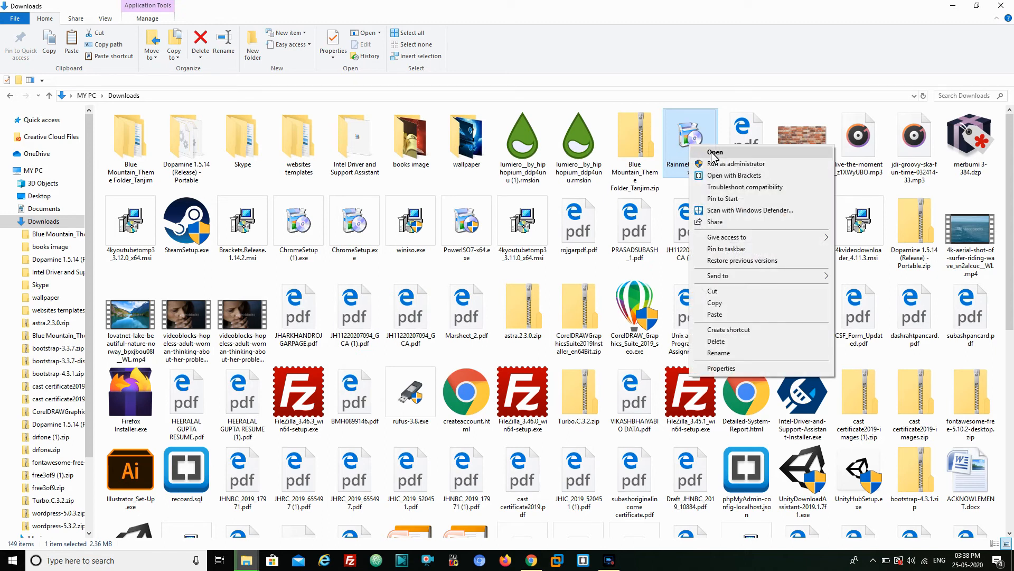
click(713, 153)
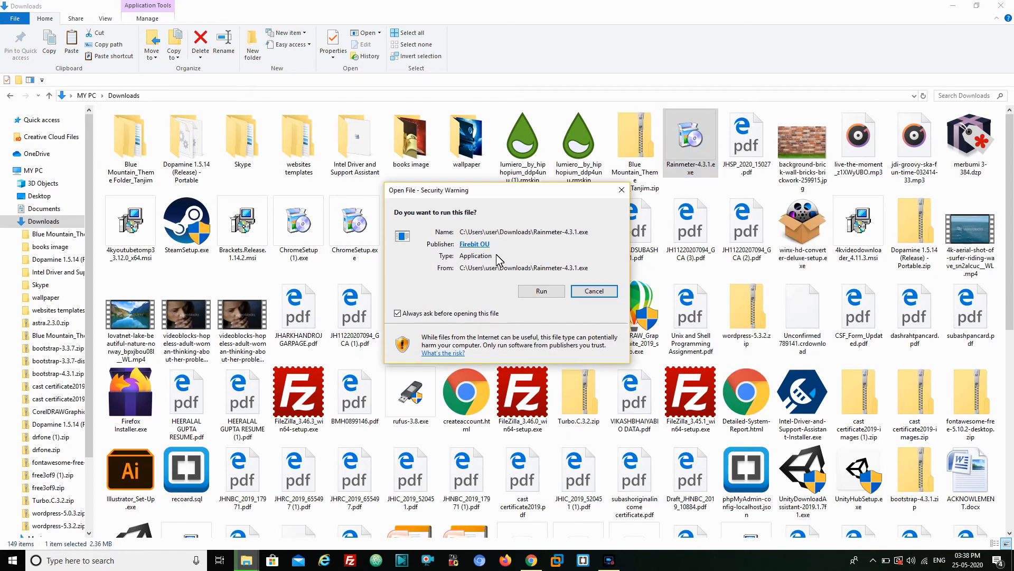
click(538, 291)
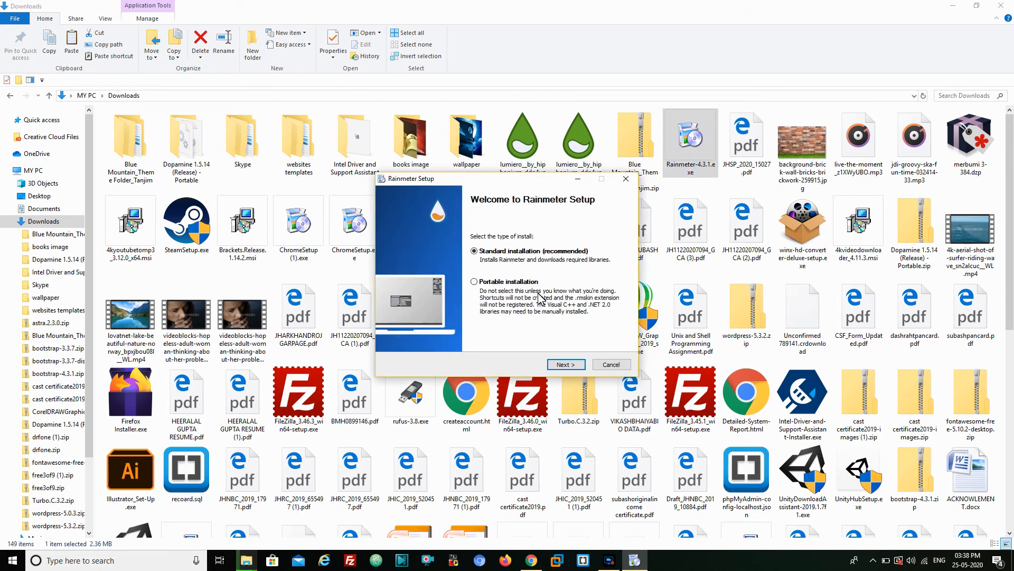
click(569, 364)
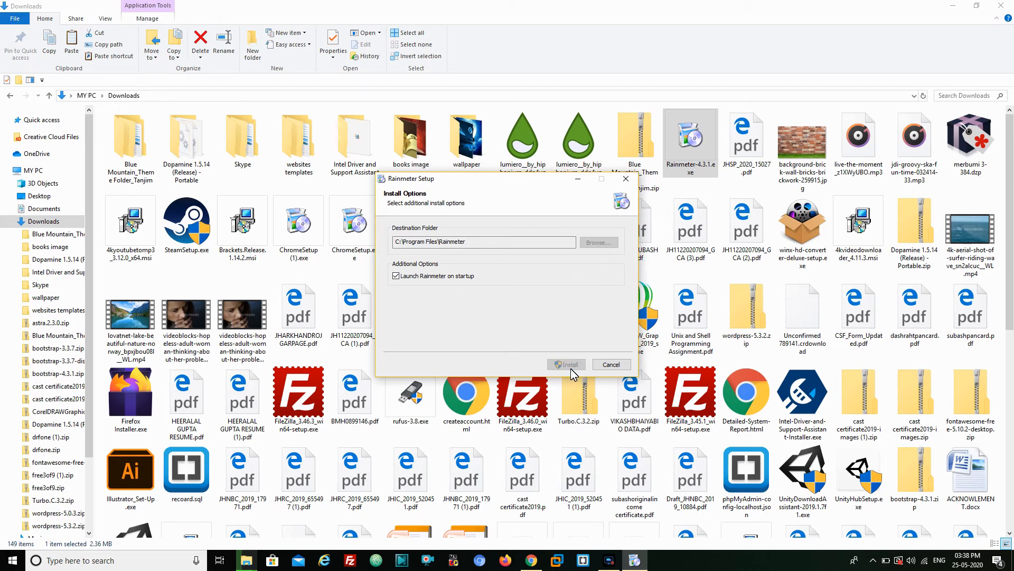
click(571, 365)
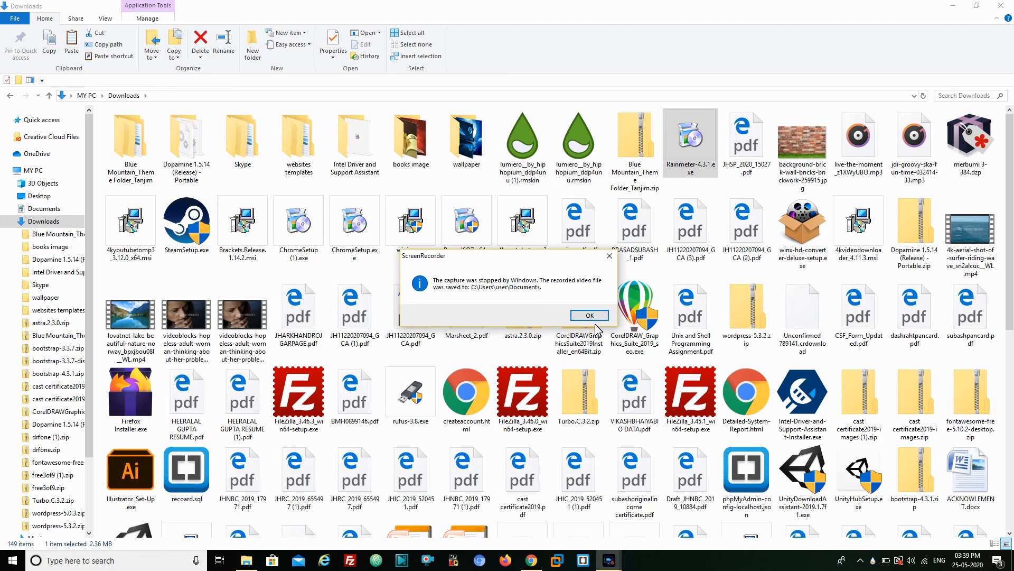
click(591, 316)
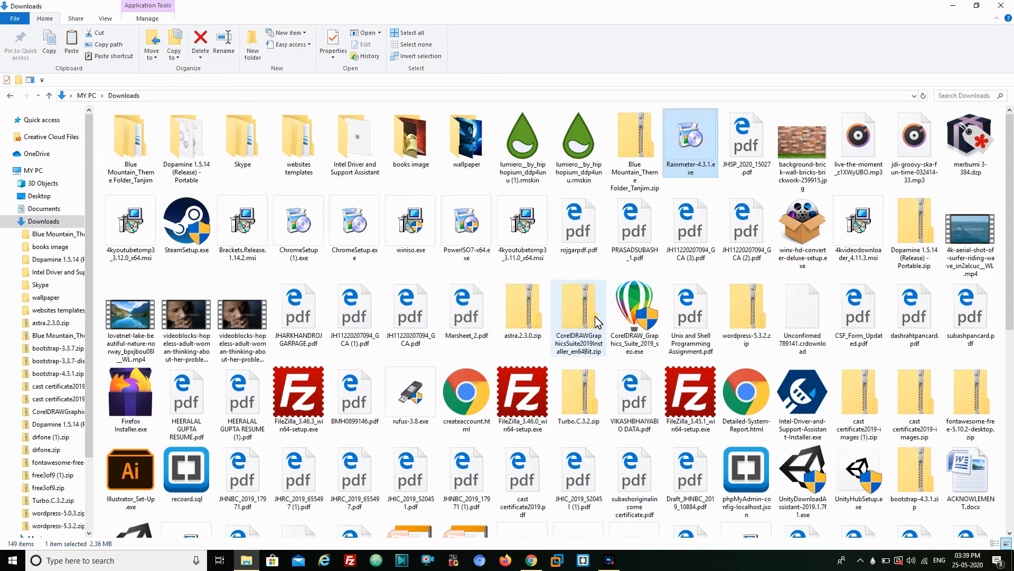
Set mountains-3840x2160.jpg from the Blue Mountain_Theme Folder on the Desktop as the desktop background.
click(1000, 6)
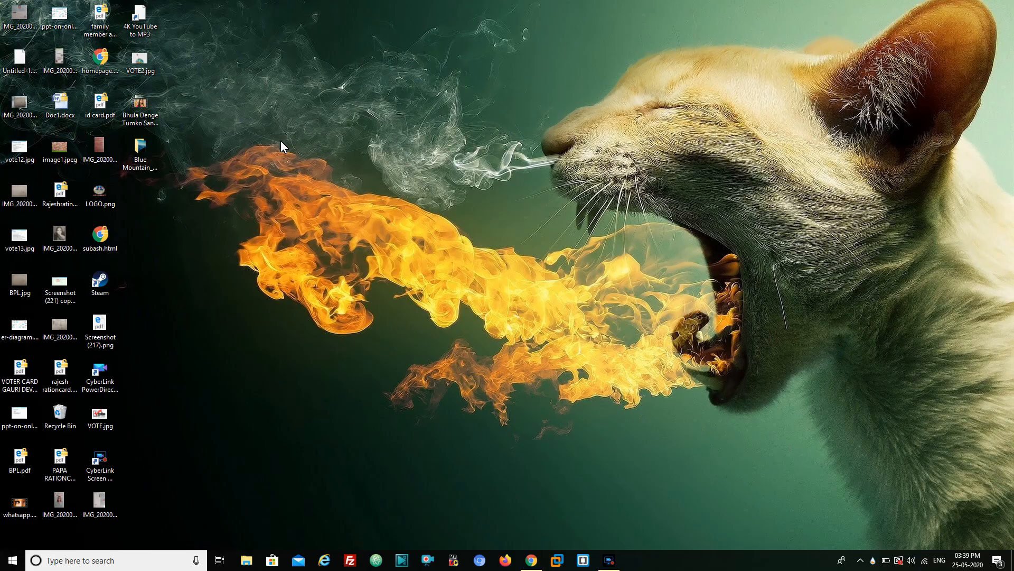
double_click(131, 153)
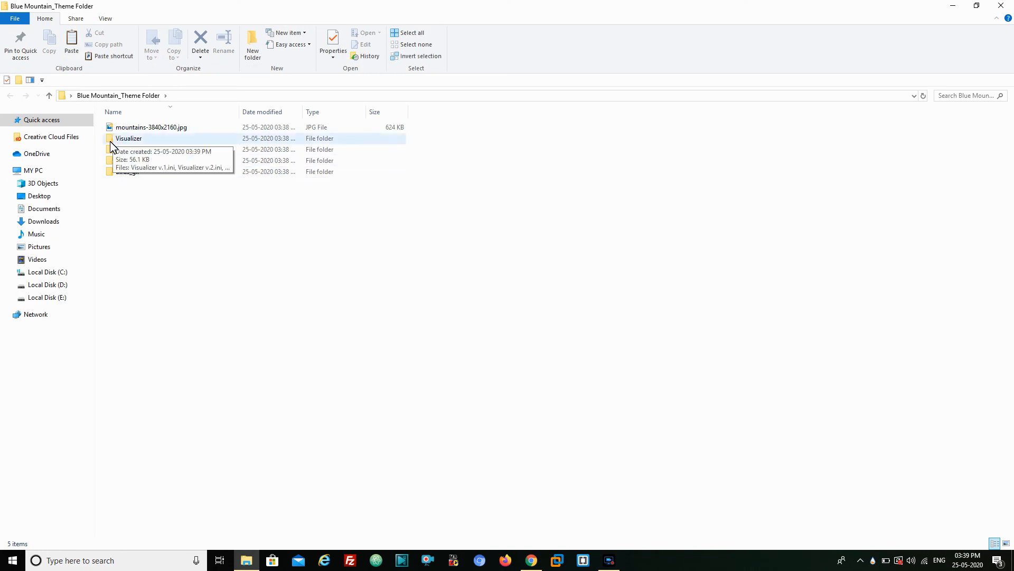
double_click(125, 128)
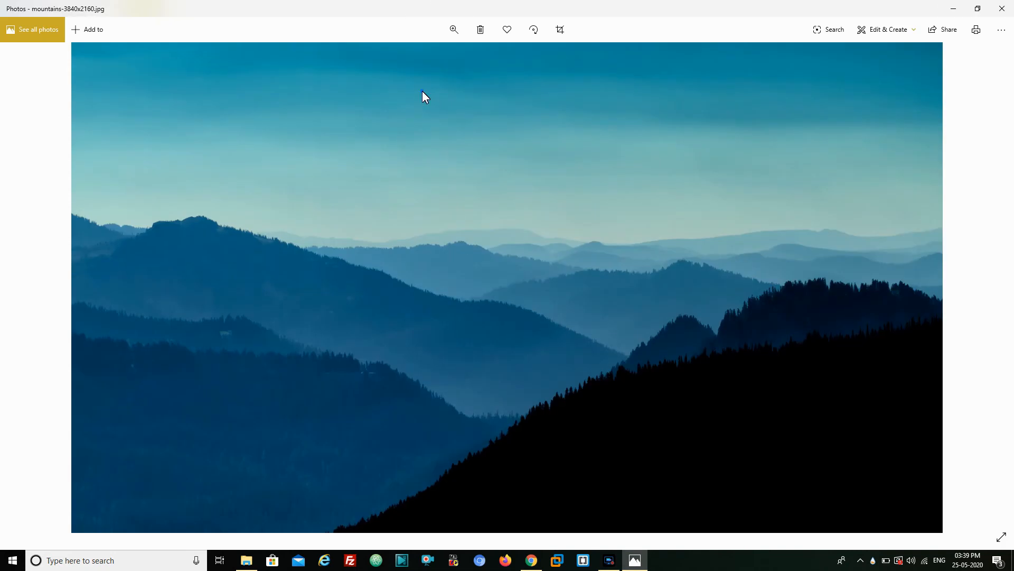
right_click(423, 91)
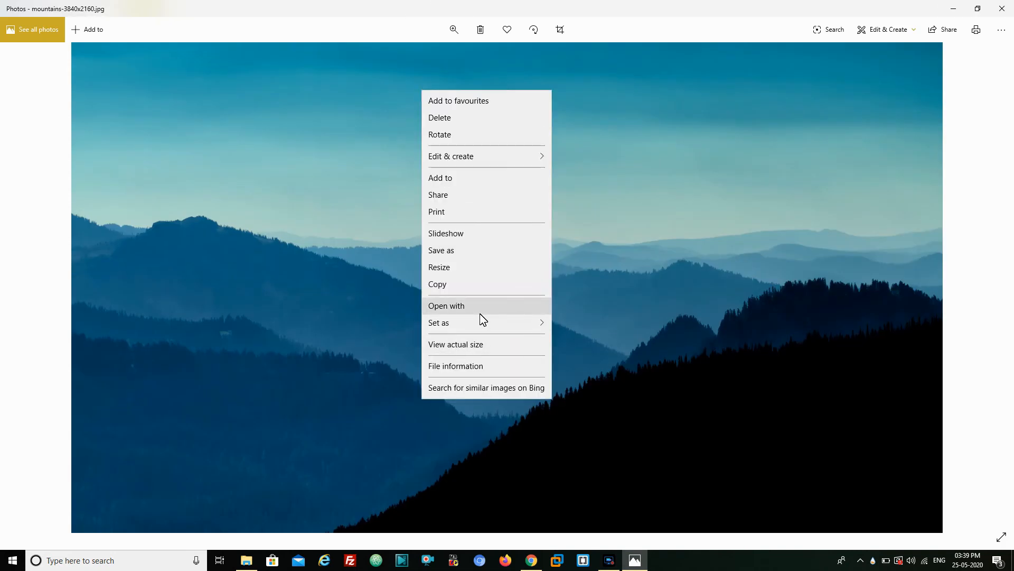
mouse_move(473, 322)
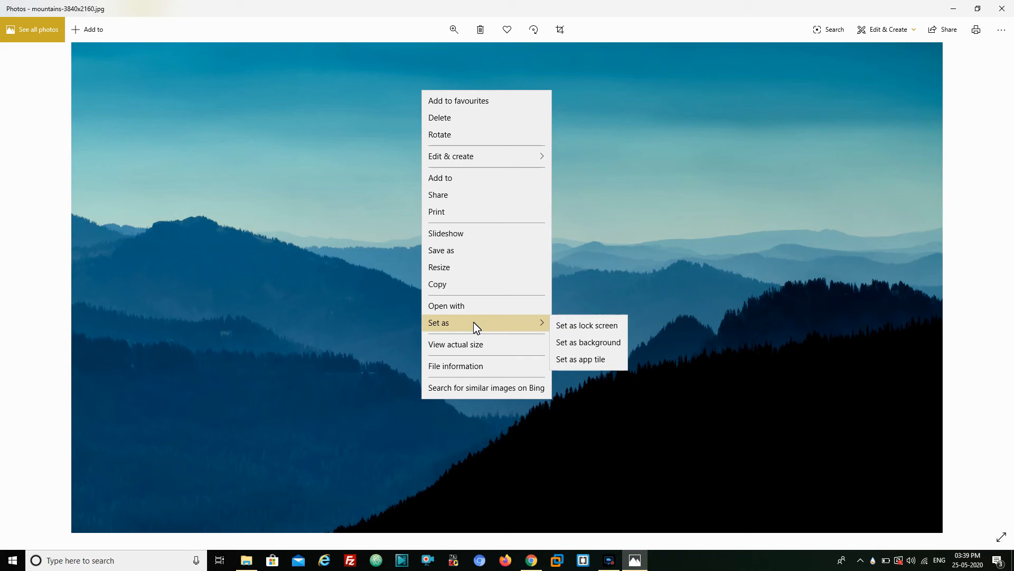
click(580, 342)
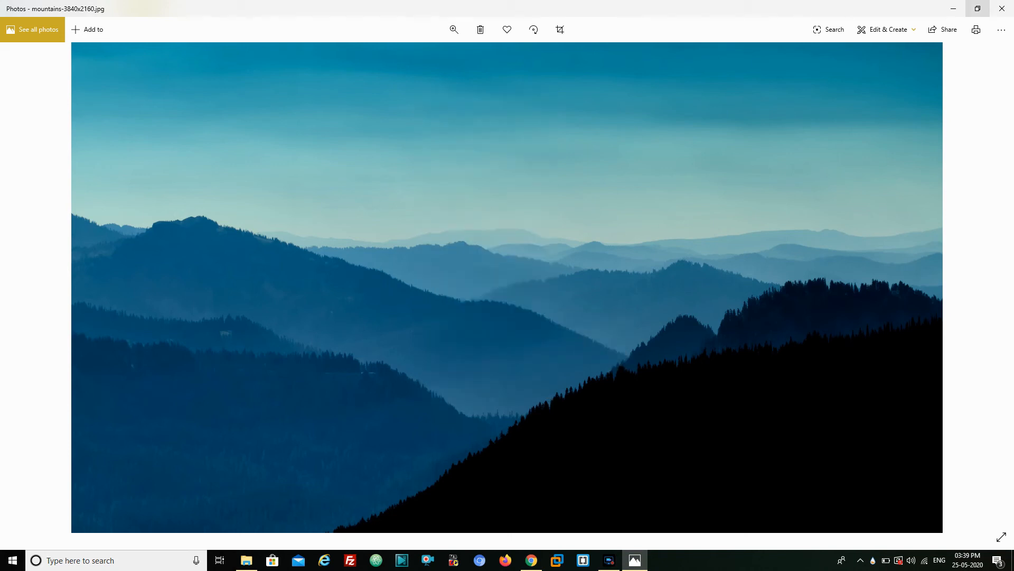
click(998, 7)
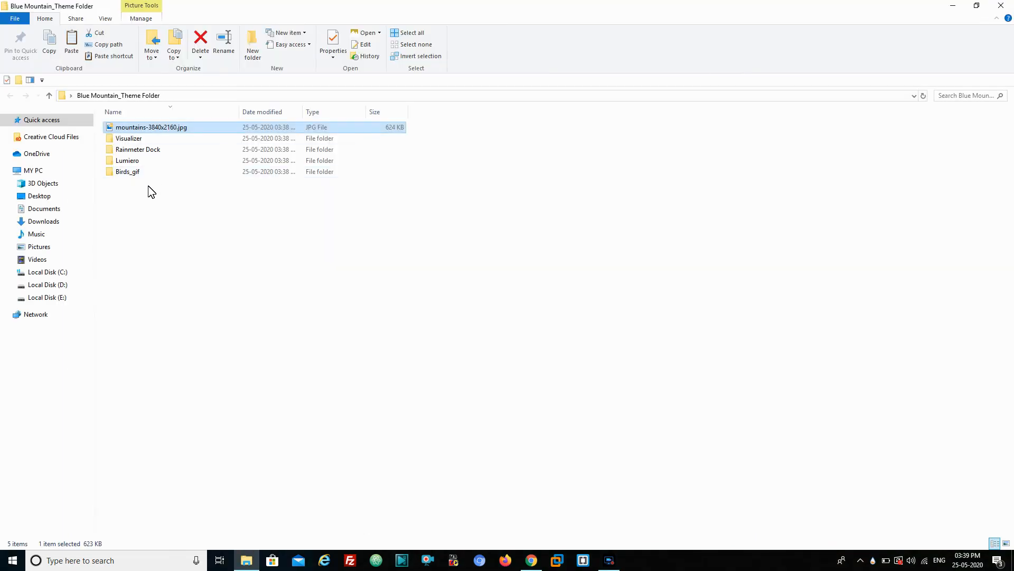
Copy the Visualizer, Rainmeter Dock, Lumiero and Birds_gif folders into Documents\Rainmeter\Skins, and minimize the open windows.
drag(152, 191, 147, 136)
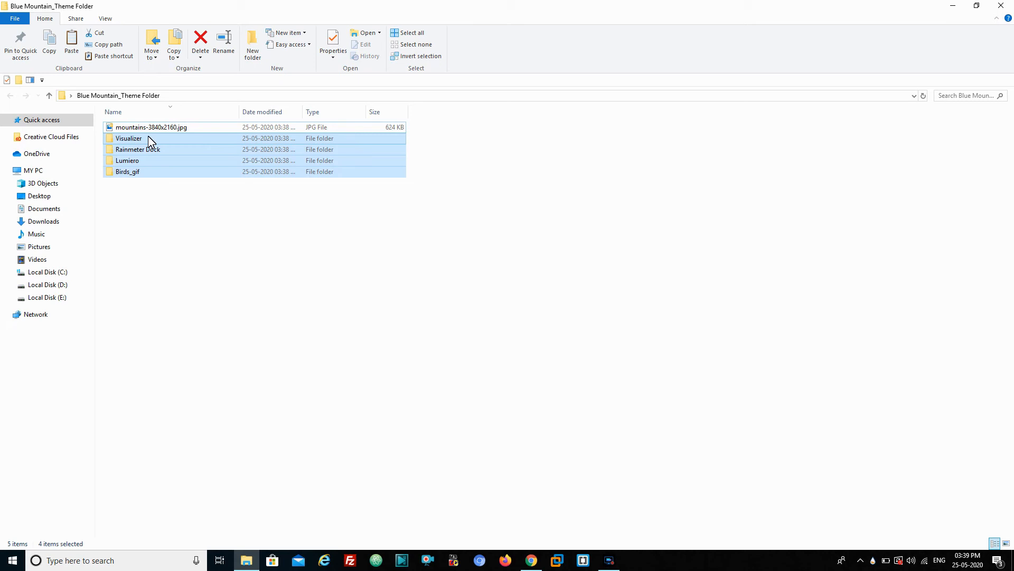
click(45, 210)
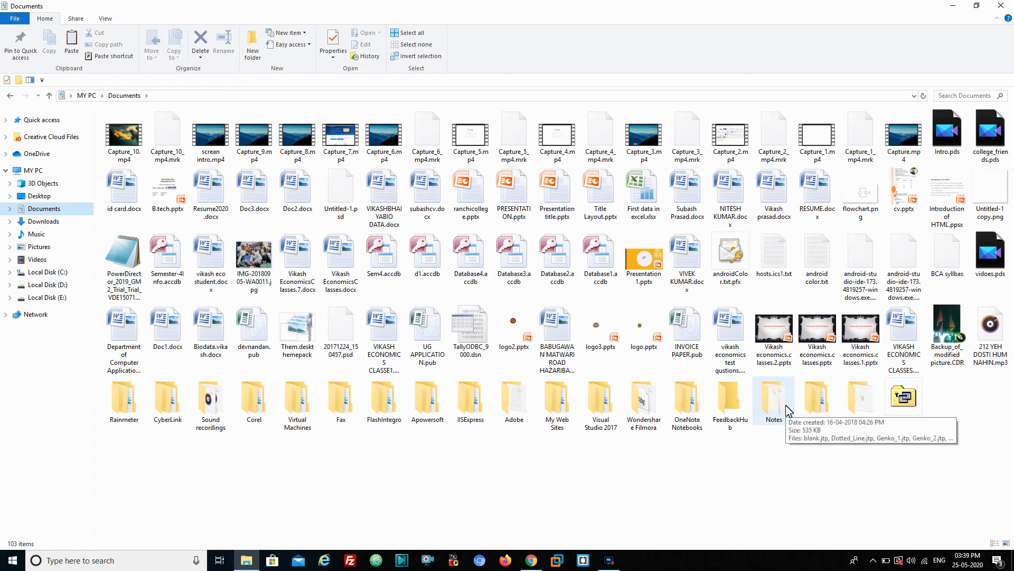
click(136, 419)
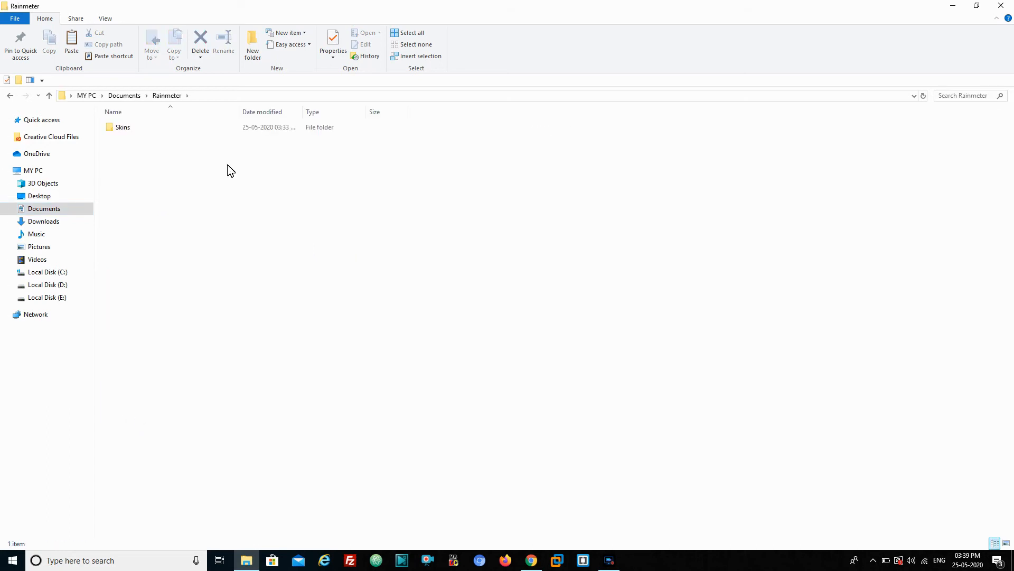
double_click(140, 128)
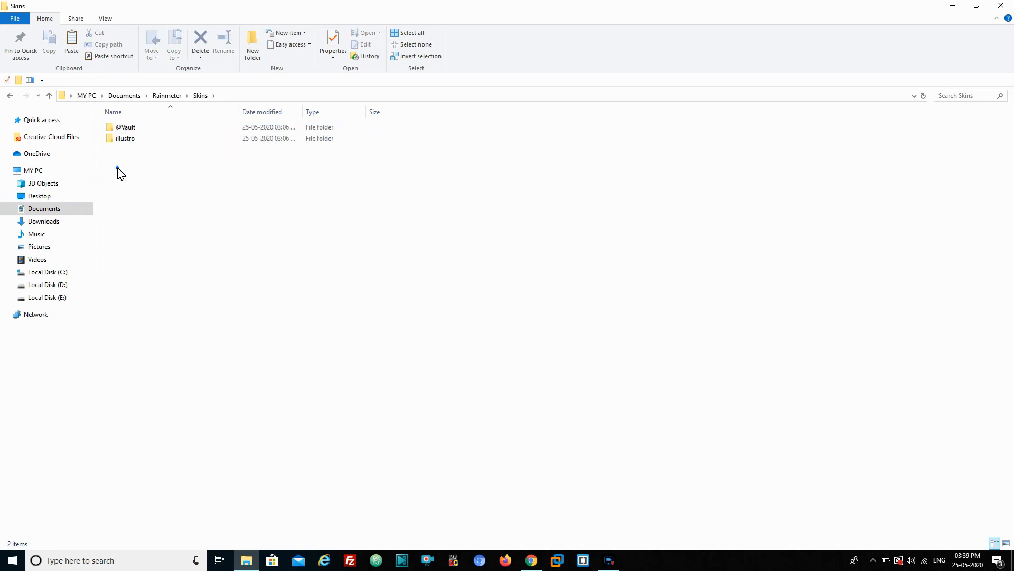
right_click(157, 179)
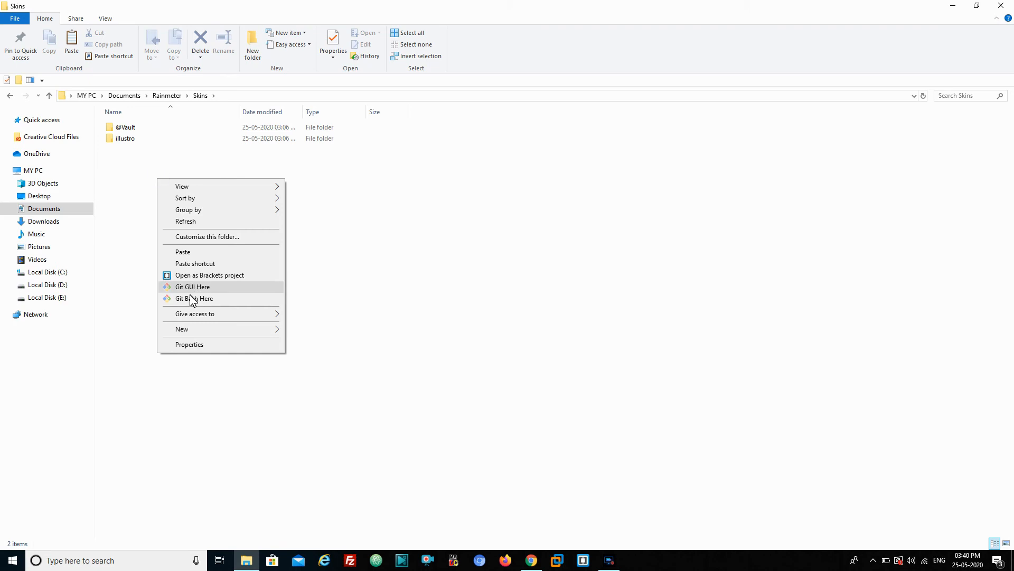
click(195, 252)
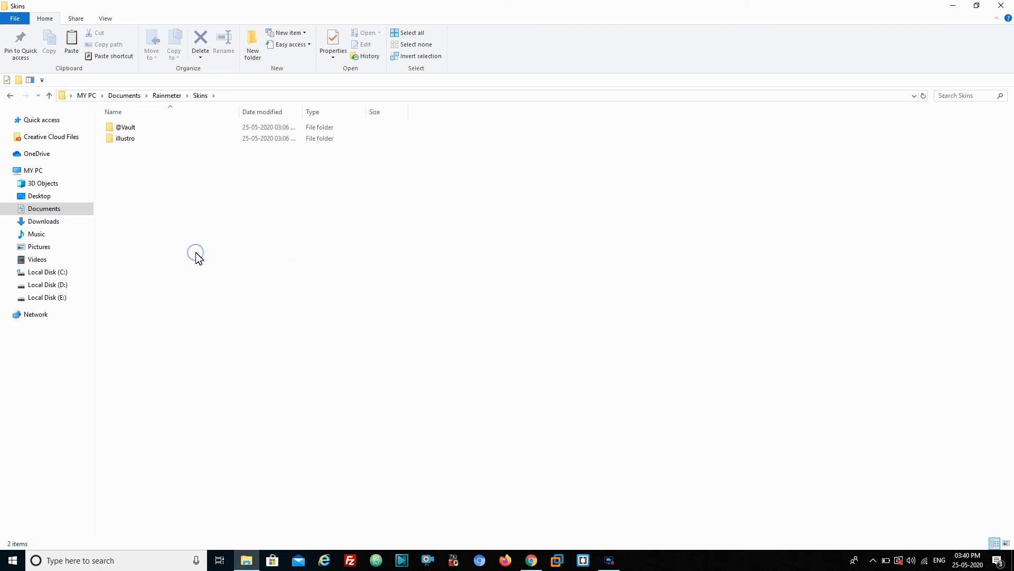
click(955, 6)
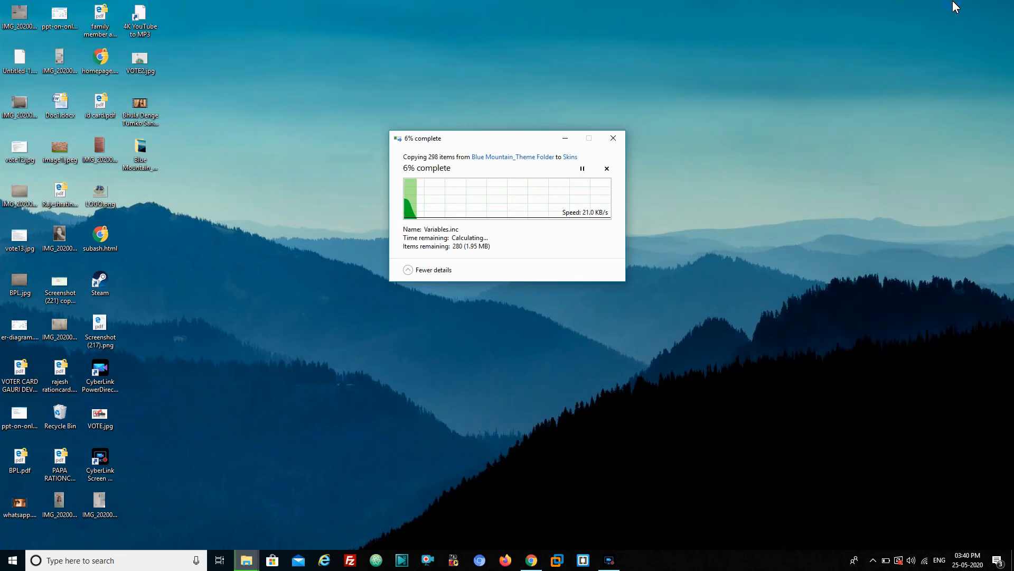
click(573, 141)
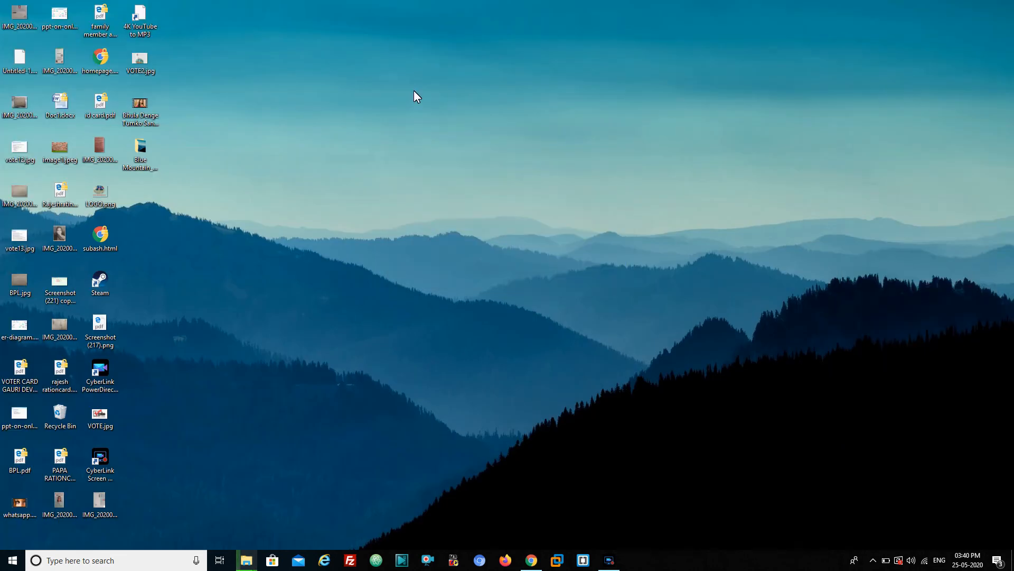
Refresh the desktop and hide all desktop icons.
right_click(363, 90)
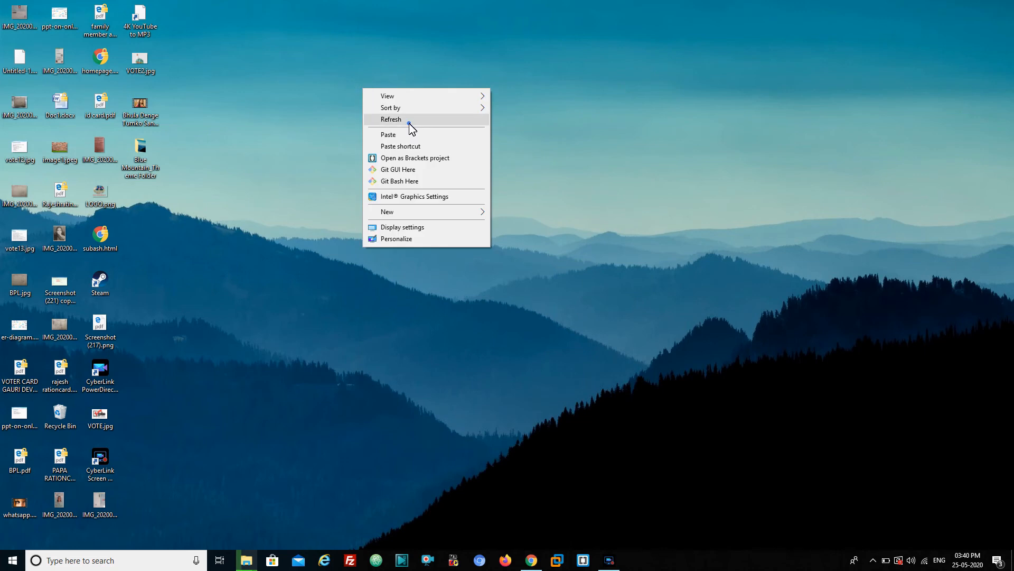
click(409, 121)
right_click(331, 118)
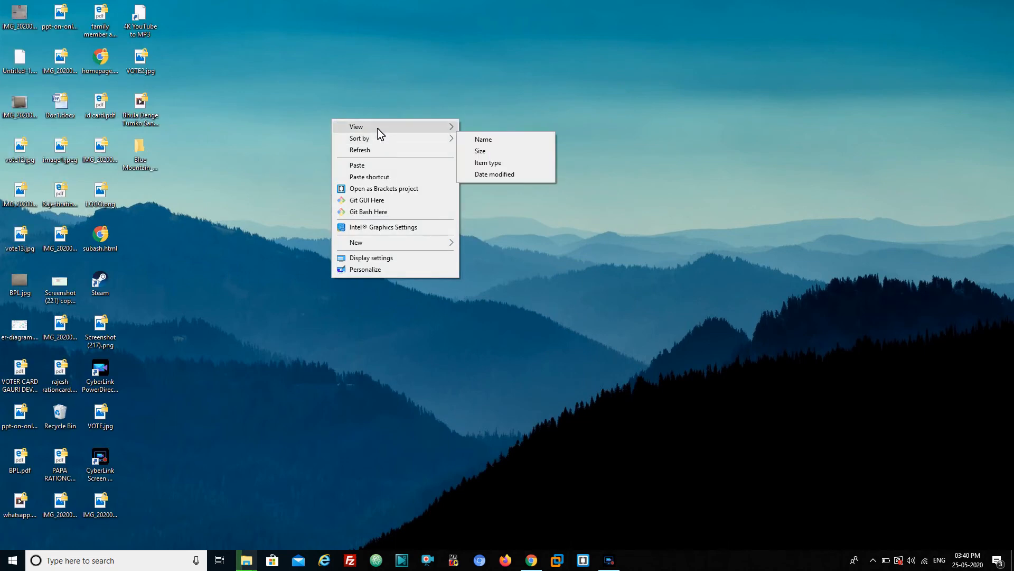
mouse_move(377, 127)
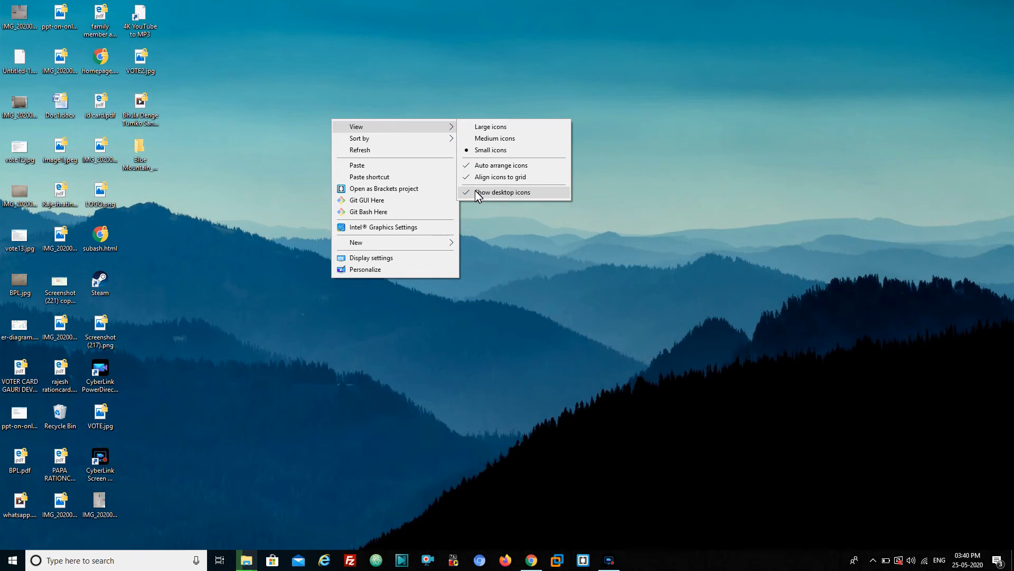
click(410, 68)
right_click(410, 69)
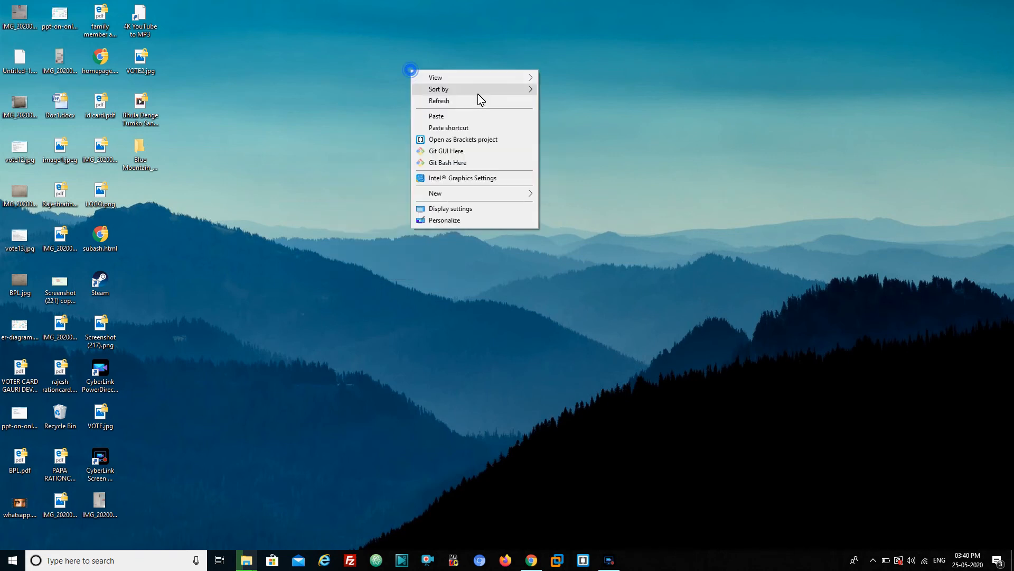
mouse_move(477, 77)
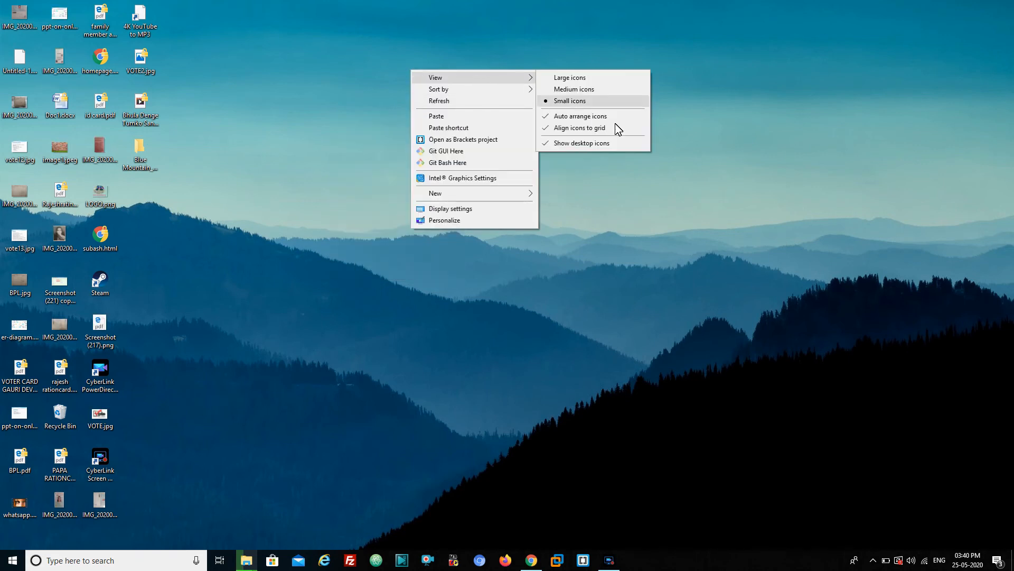
click(583, 143)
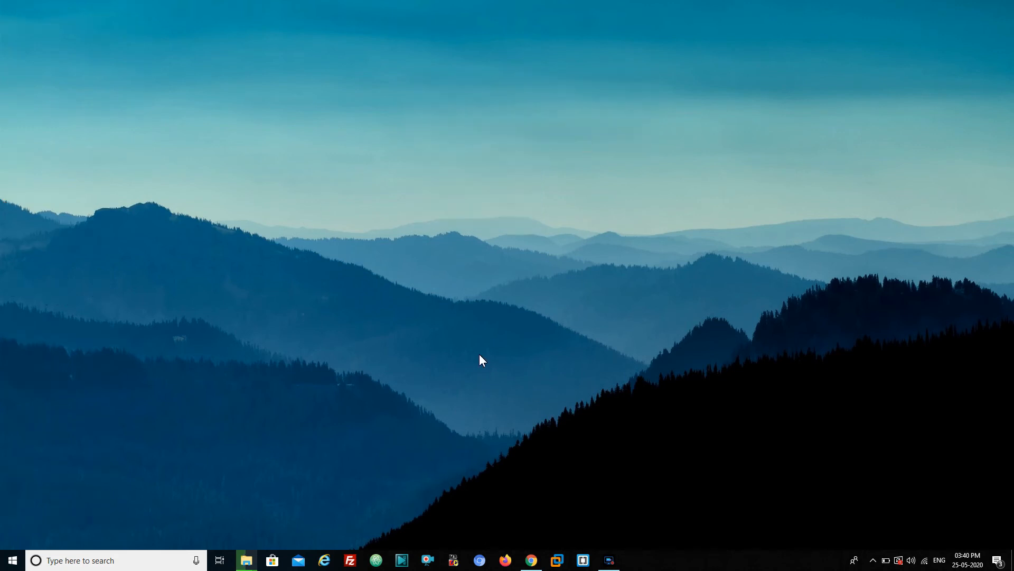
In Windows taskbar settings, turn on automatic hiding in desktop mode and small taskbar buttons, and close Settings.
key(super+i)
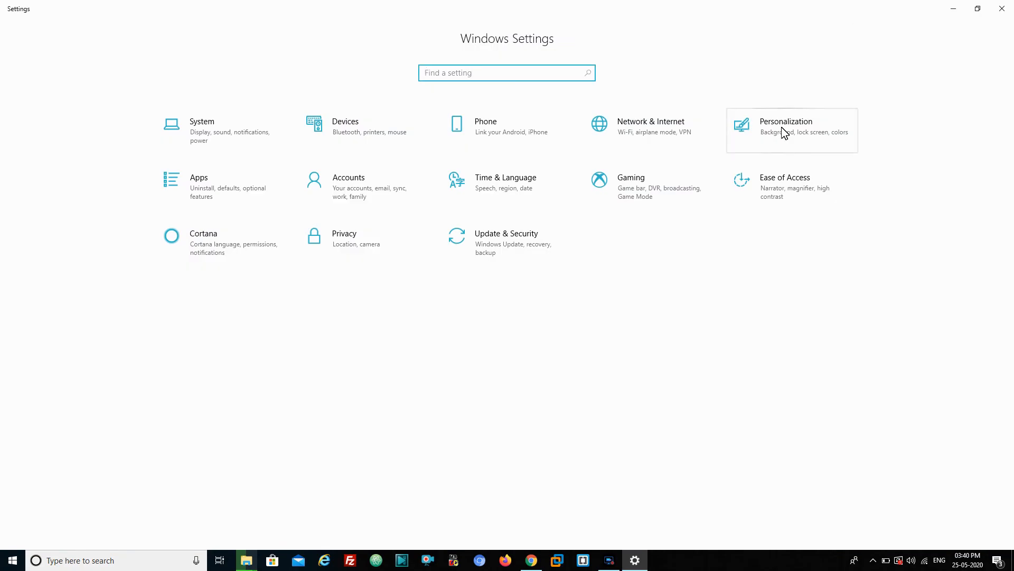
click(784, 132)
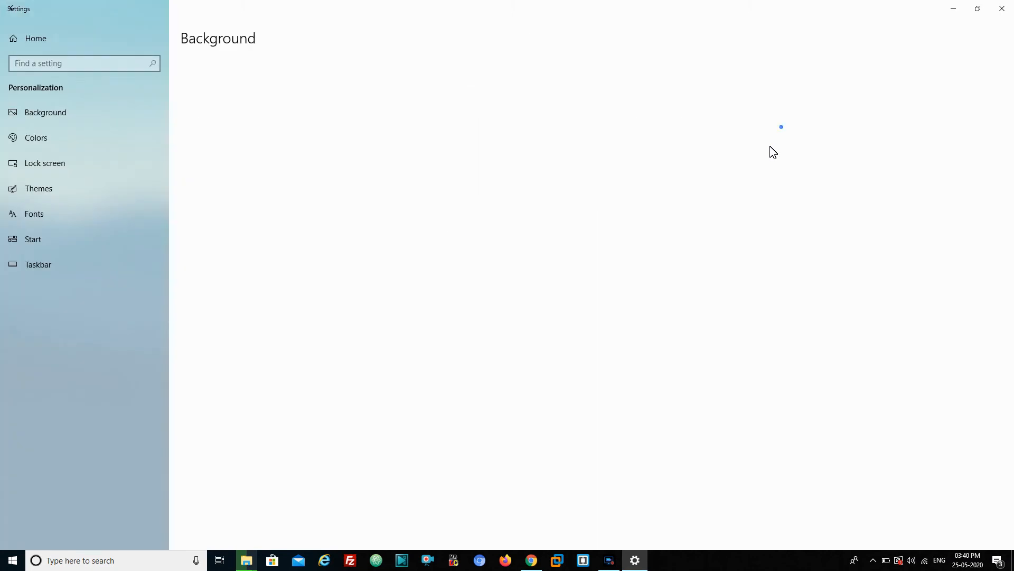
click(52, 262)
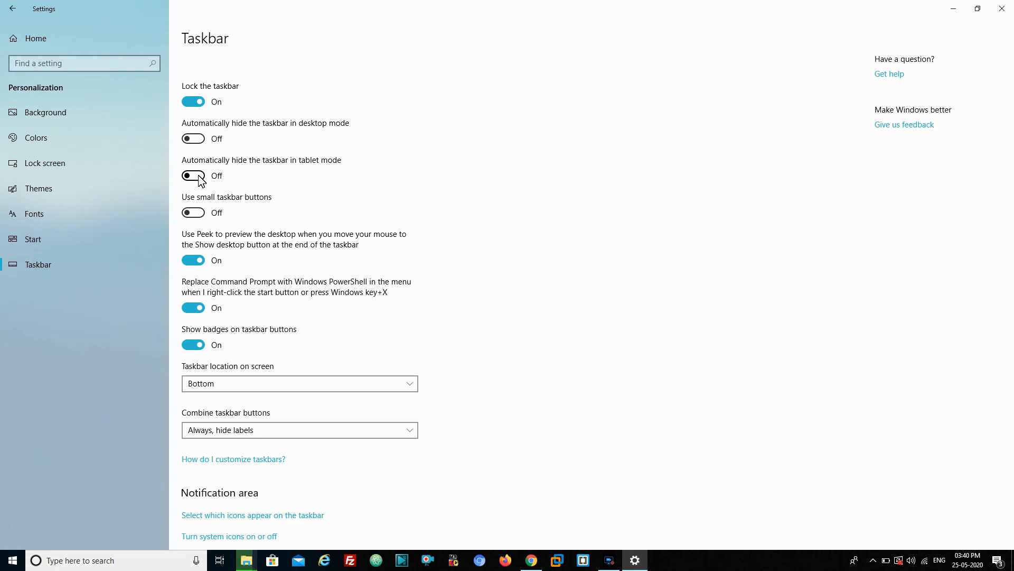
click(194, 139)
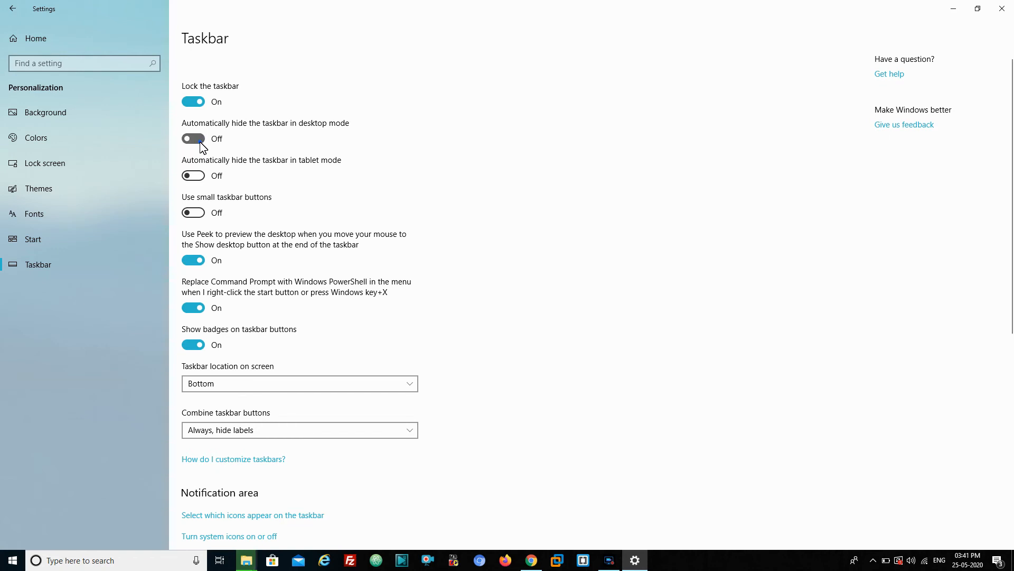
click(206, 213)
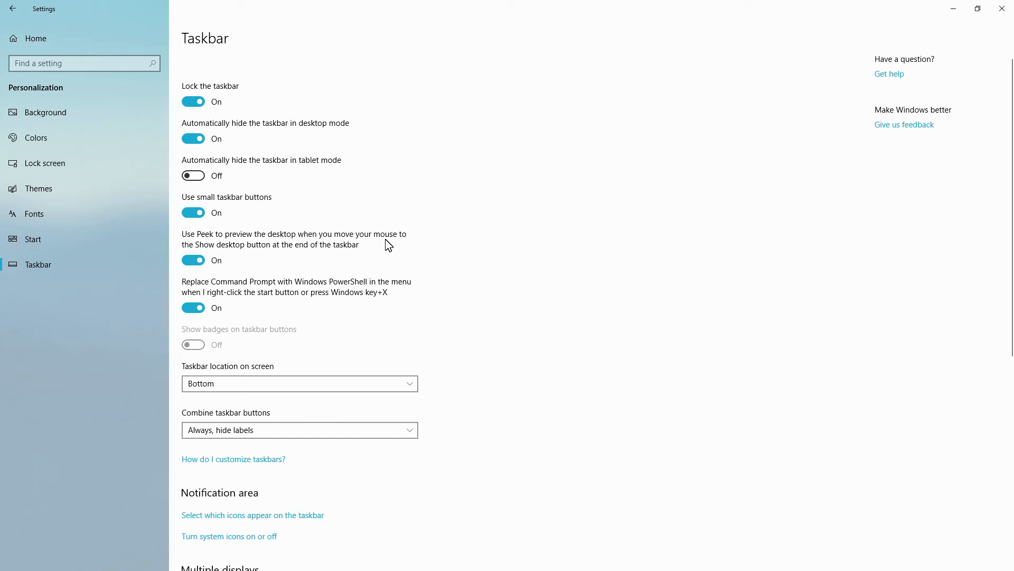
click(1003, 7)
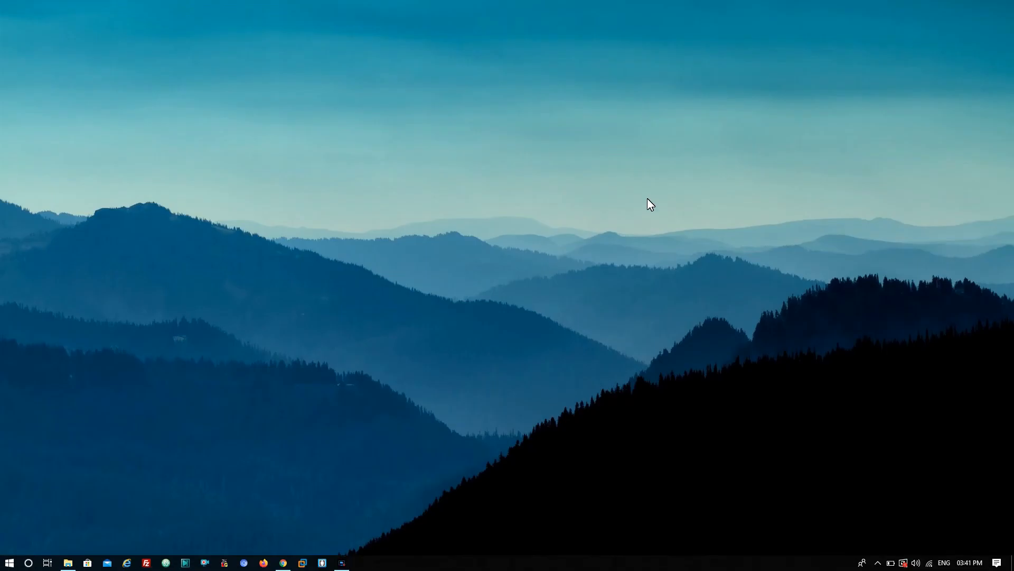
Refresh the desktop, check the copied folders in the refreshed Rainmeter Skins folder, and close File Explorer.
right_click(383, 58)
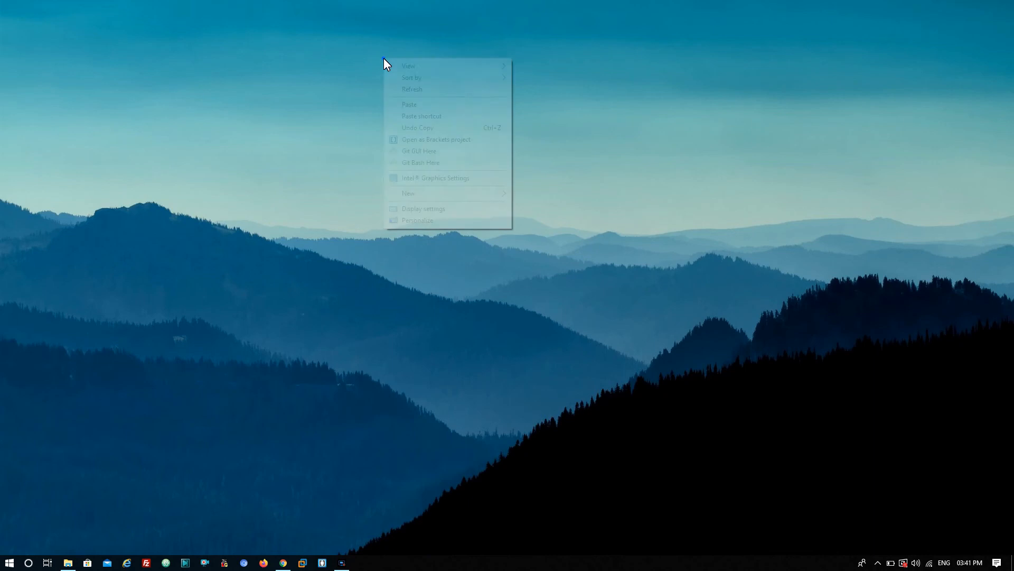
click(459, 91)
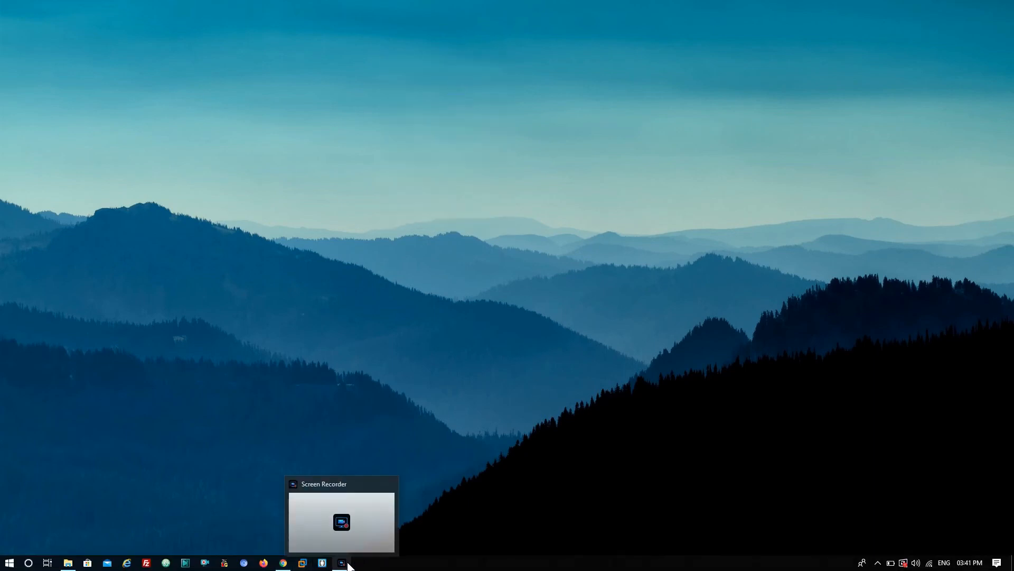
click(70, 565)
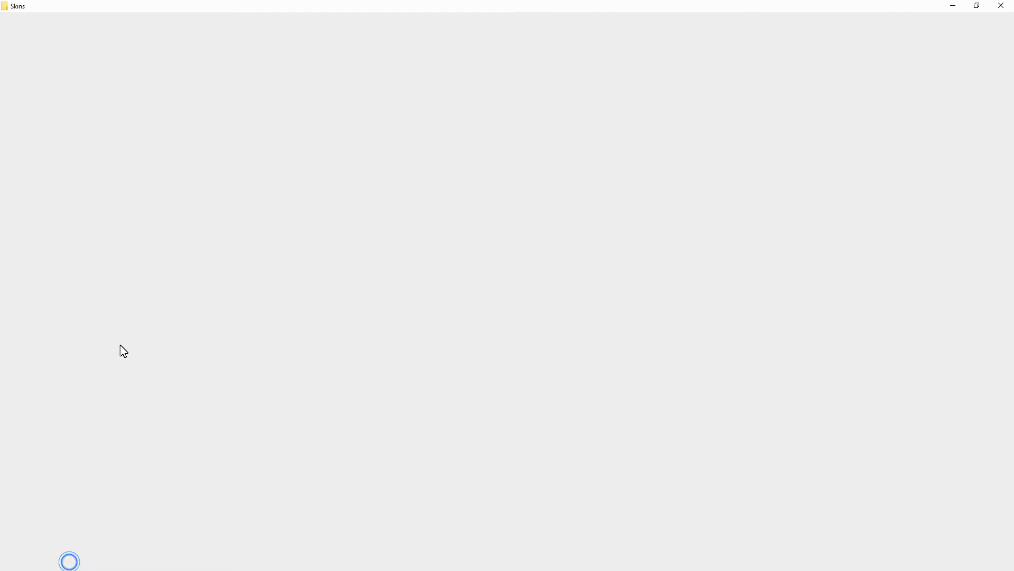
right_click(224, 264)
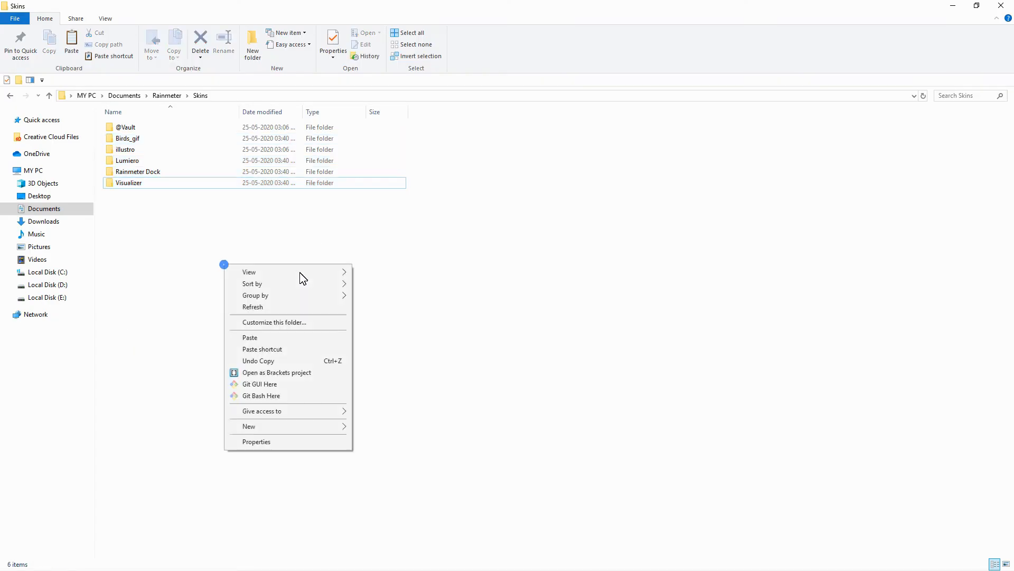
click(255, 309)
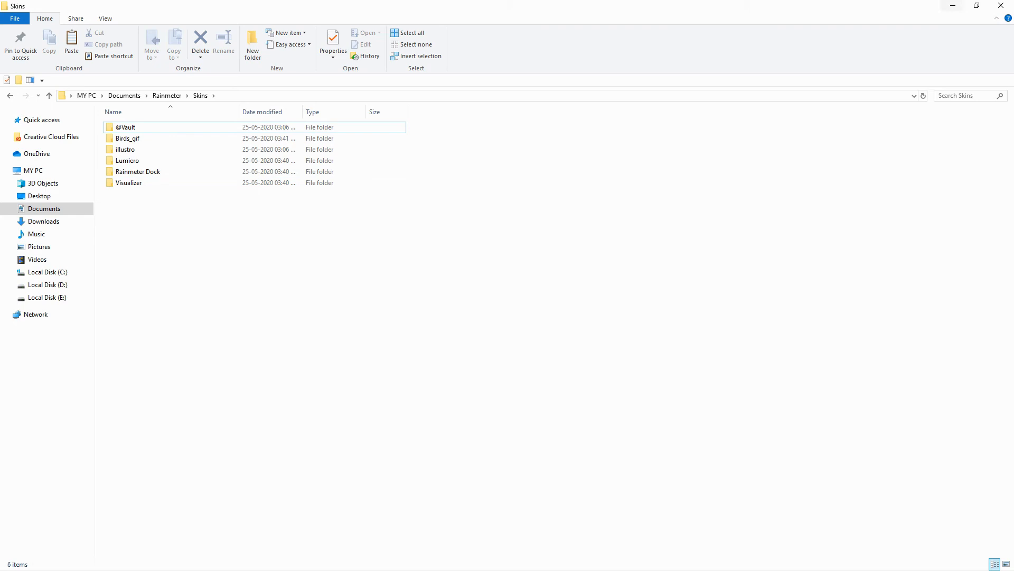
click(1001, 5)
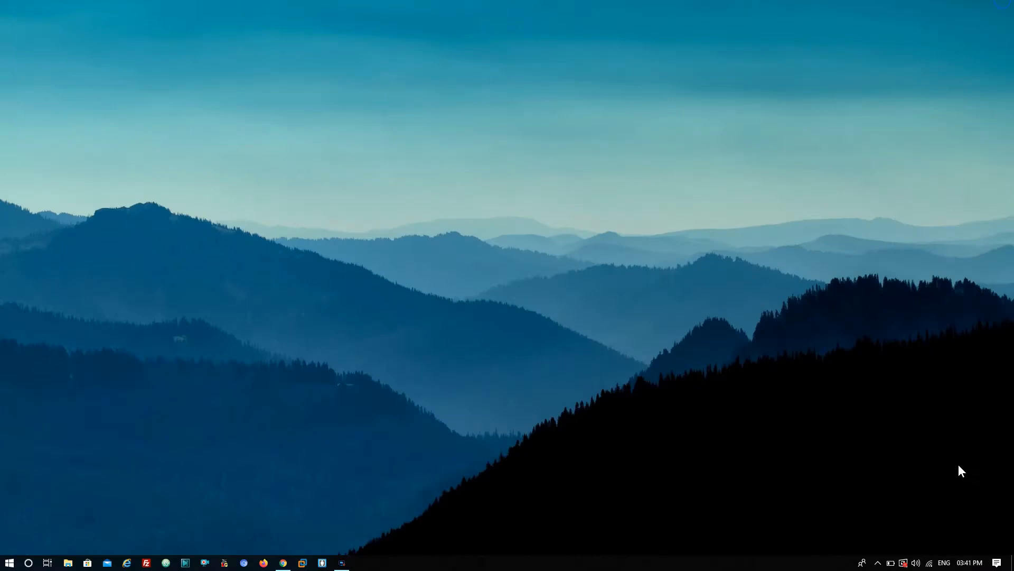
Open the Manage Rainmeter window from the system tray and refresh all skins.
click(877, 565)
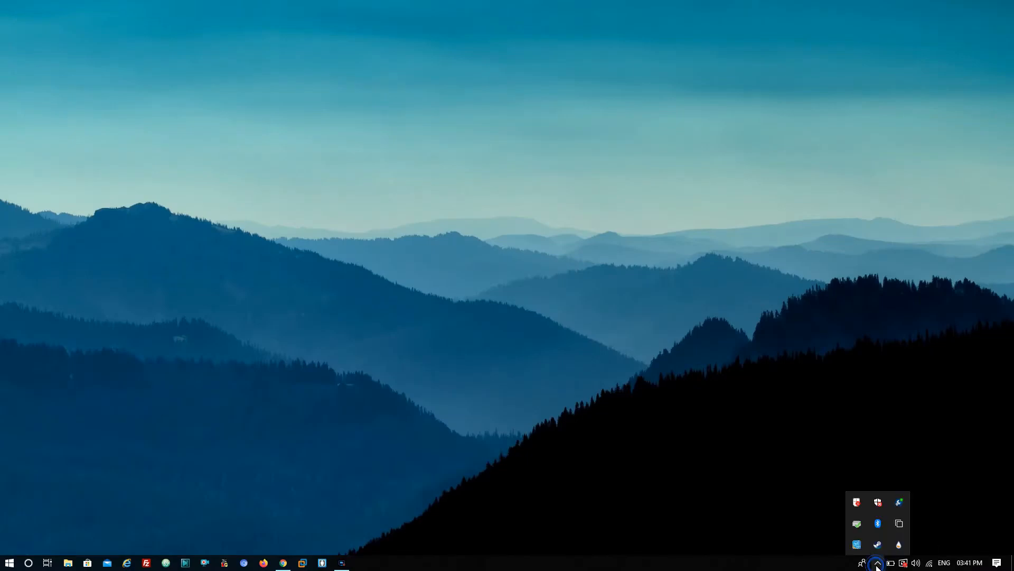
click(899, 545)
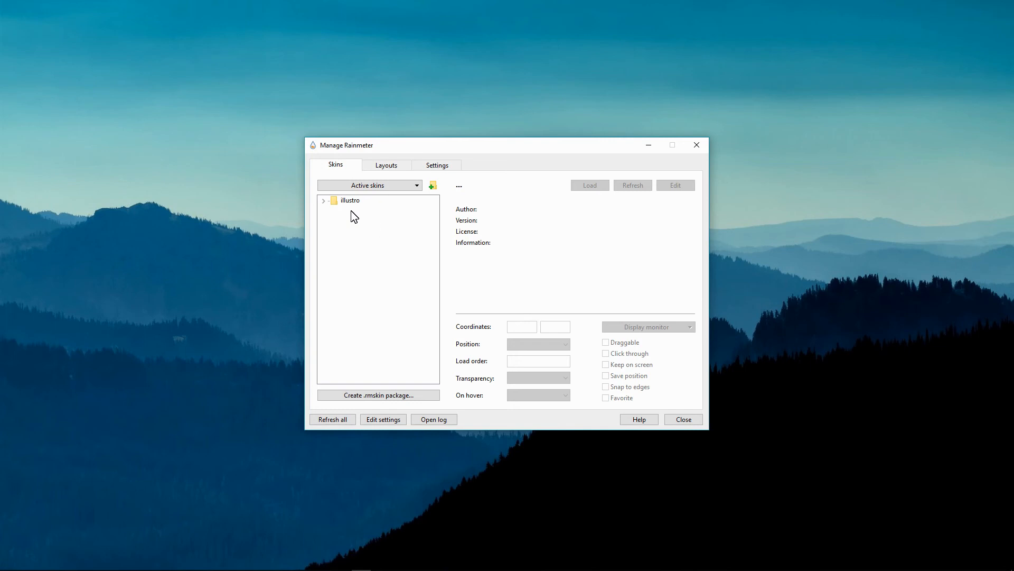
click(375, 185)
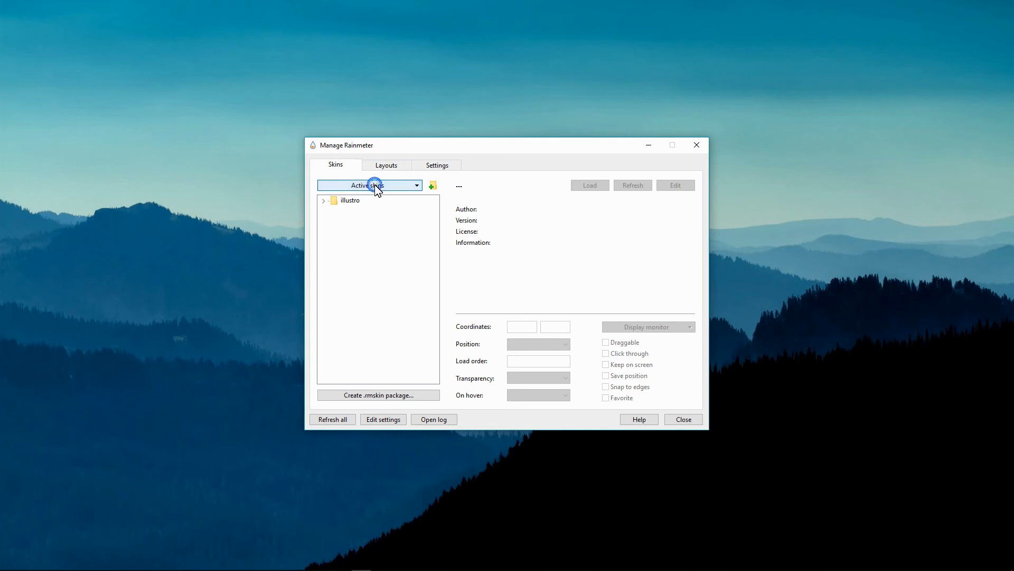
click(332, 421)
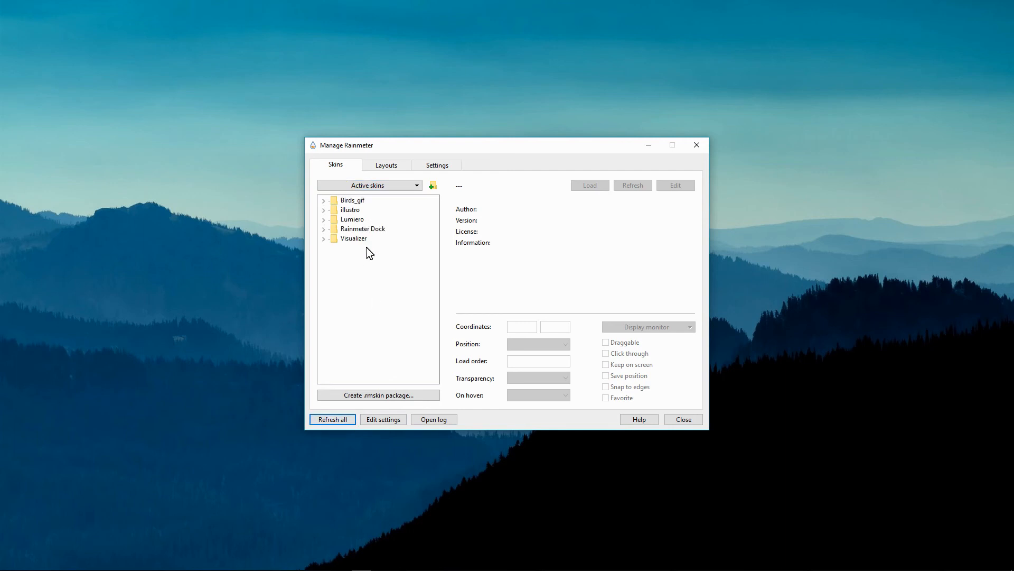
Load the disco.ini skin from the Birds_gif folder.
double_click(362, 201)
click(363, 213)
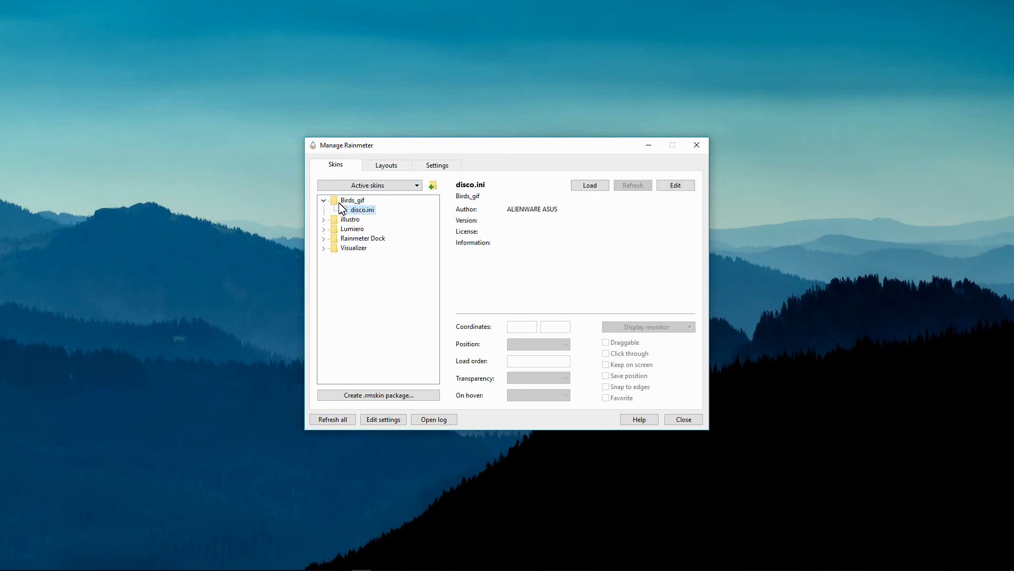
click(579, 186)
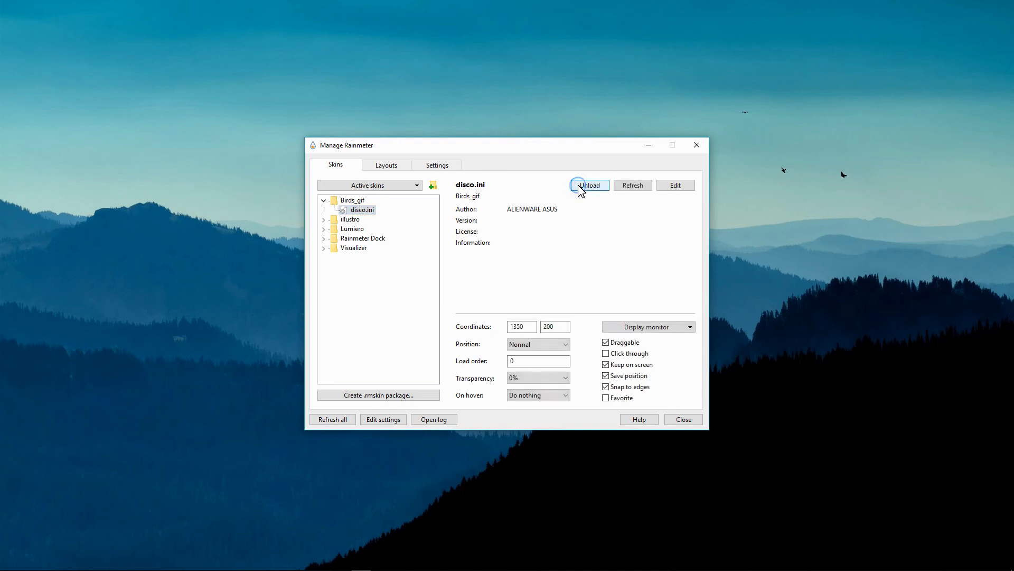
Set the disco.ini skin's coordinates to 1350 and 200 and its position to On desktop.
click(528, 329)
key(BackSpace)
key(BackSpace)
key(BackSpace)
key(BackSpace)
text(00)
click(559, 327)
key(BackSpace)
key(BackSpace)
key(BackSpace)
click(519, 329)
key(BackSpace)
key(BackSpace)
text(1350)
click(551, 329)
click(522, 347)
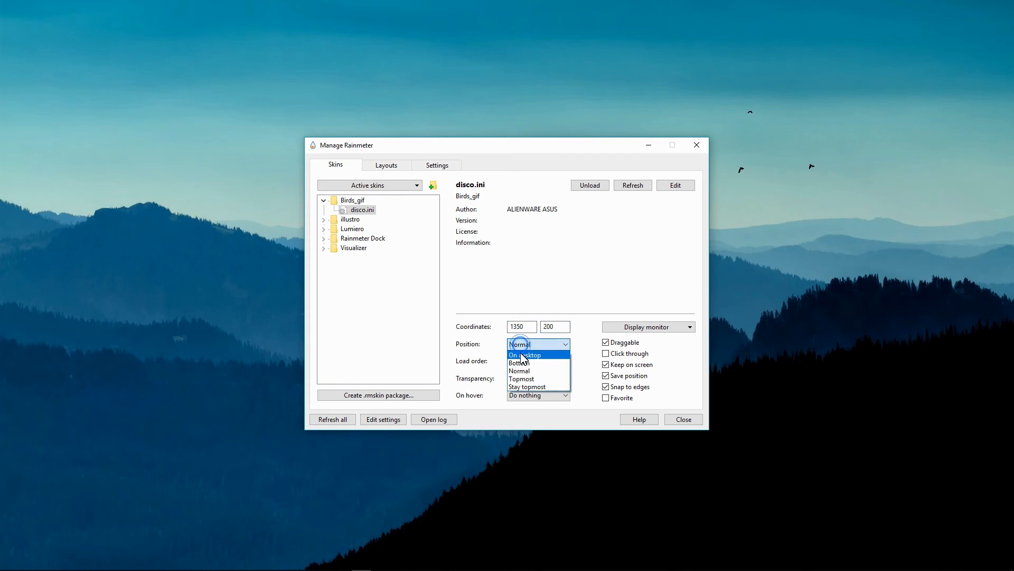
click(518, 354)
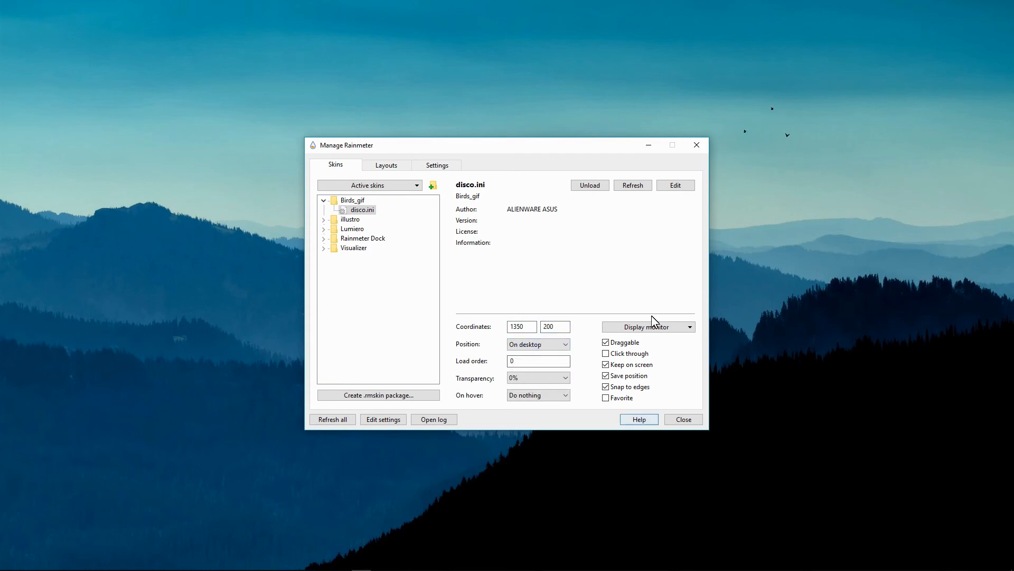
Load the Date.ini skin from the Date subfolder of the Lumiero folder.
double_click(352, 228)
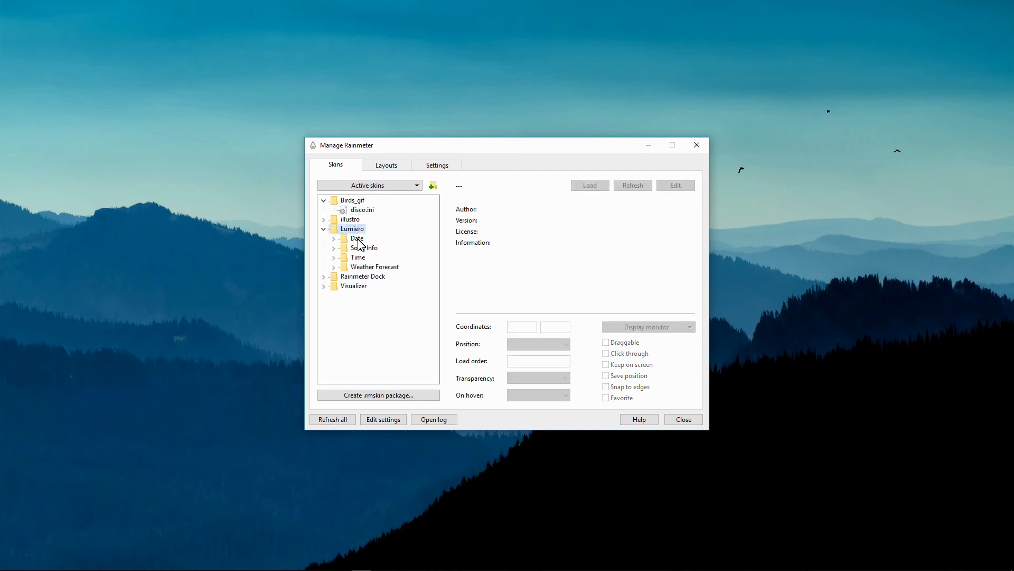
click(357, 238)
double_click(357, 238)
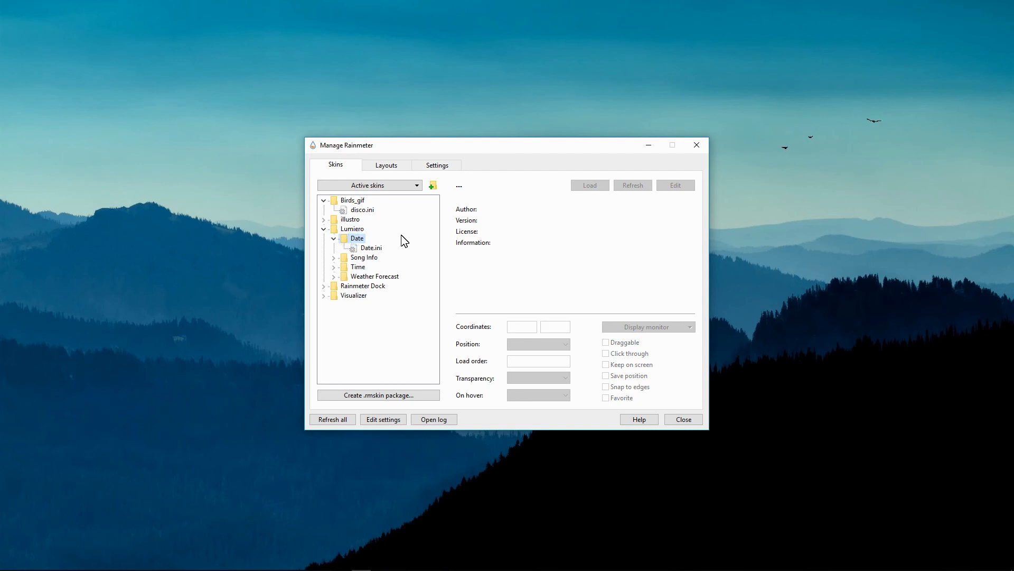
click(370, 248)
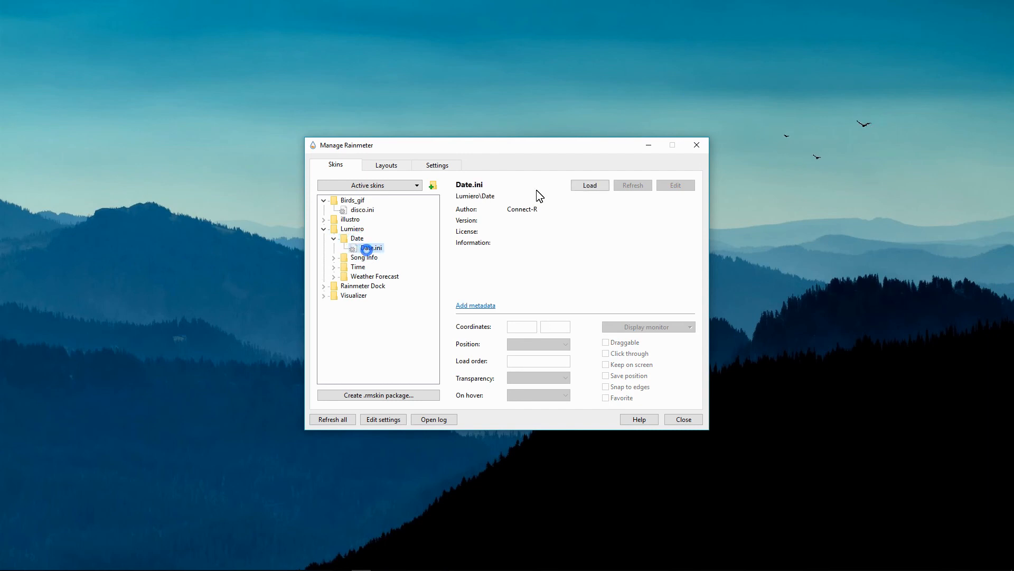
click(589, 185)
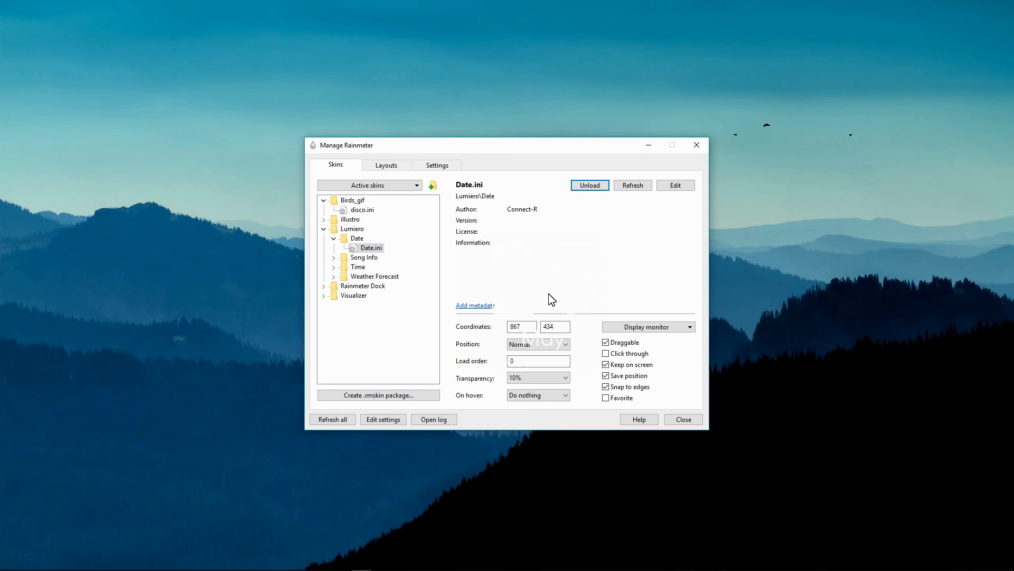
Move the Manage Rainmeter window clear of the date skin and set the Date.ini skin's position to On desktop.
click(534, 349)
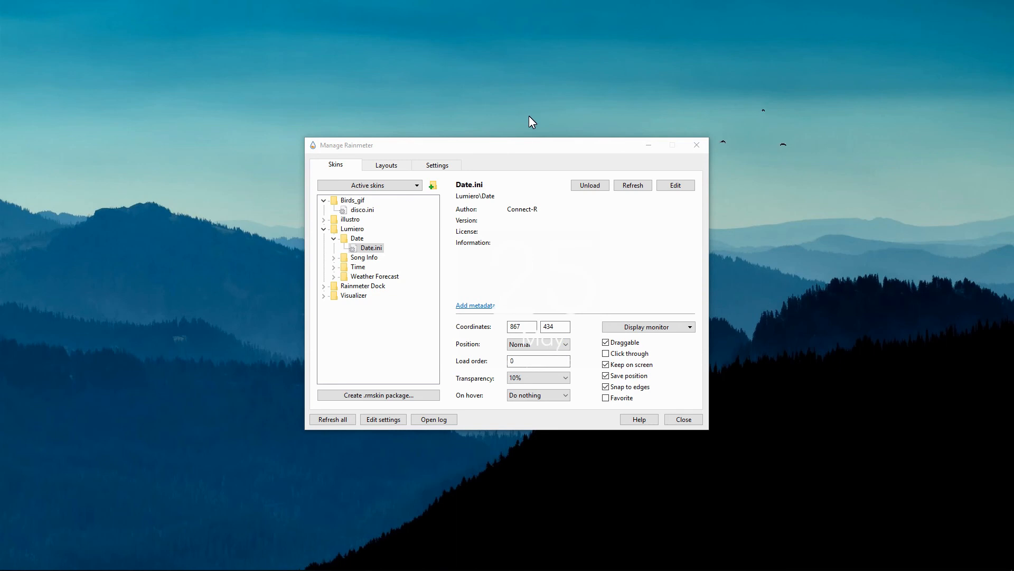
drag(522, 150, 249, 120)
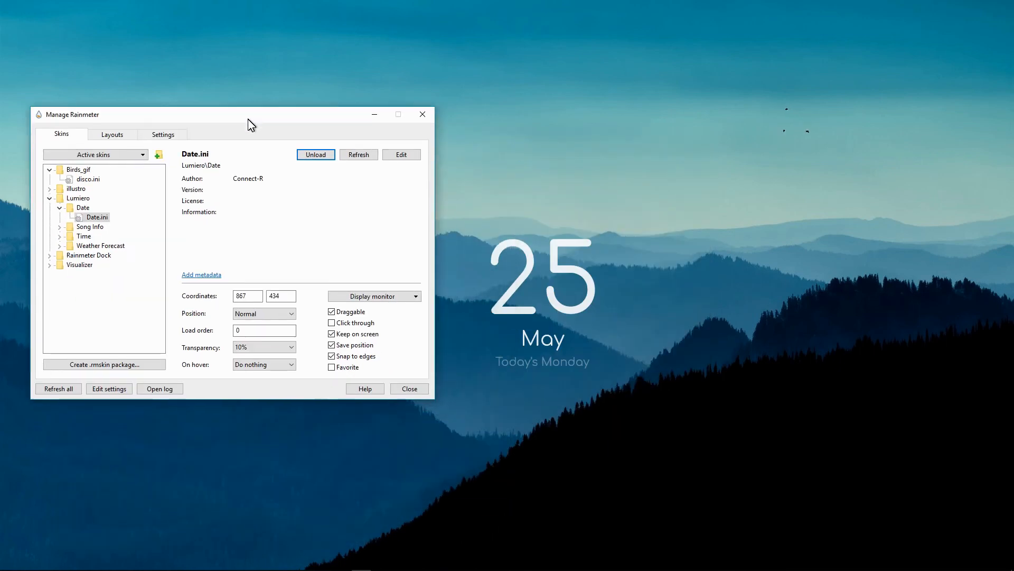
click(265, 314)
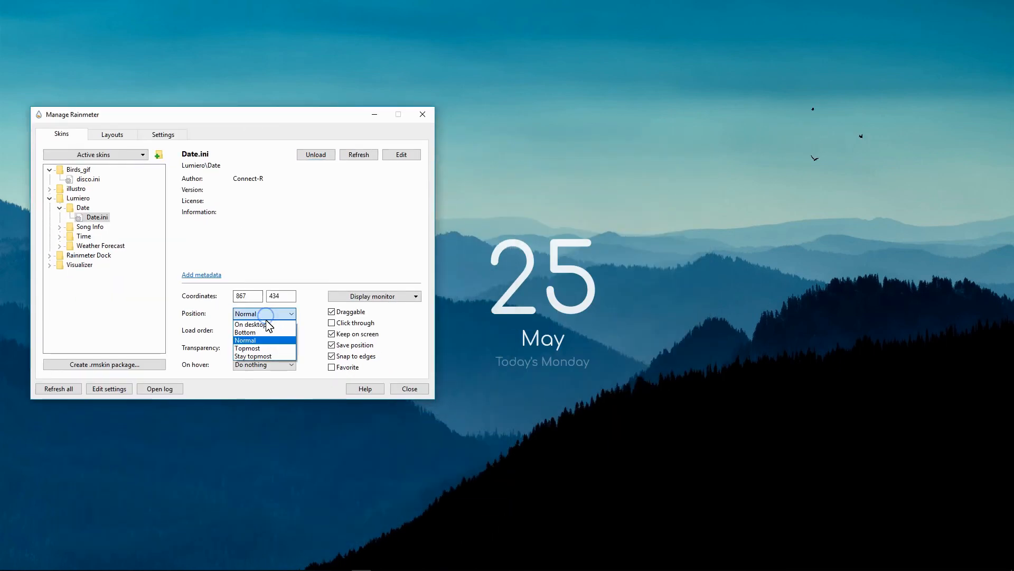
click(265, 324)
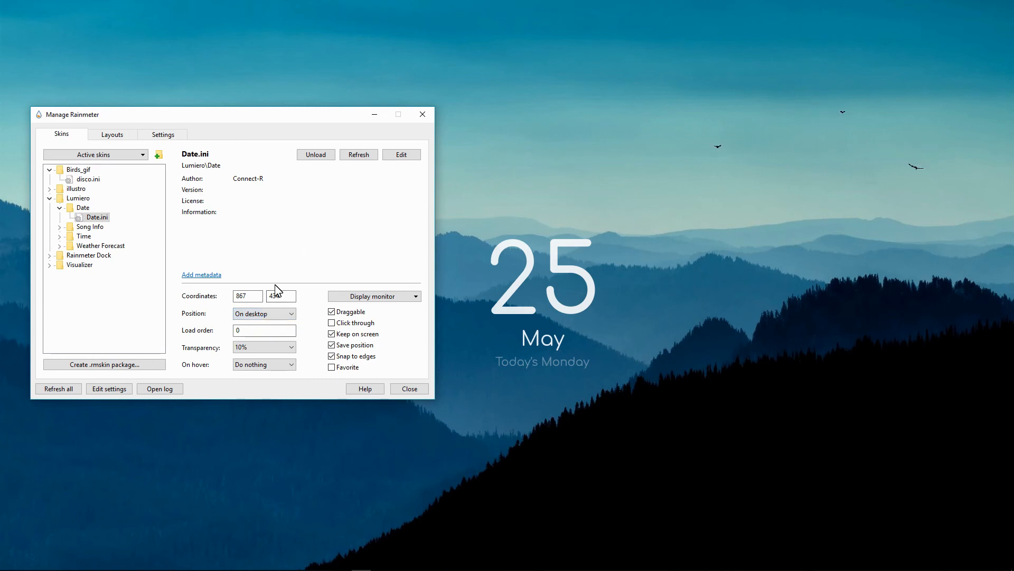
Set both coordinates of the Date.ini skin to 00.
click(249, 297)
key(BackSpace)
key(BackSpace)
key(BackSpace)
text(00)
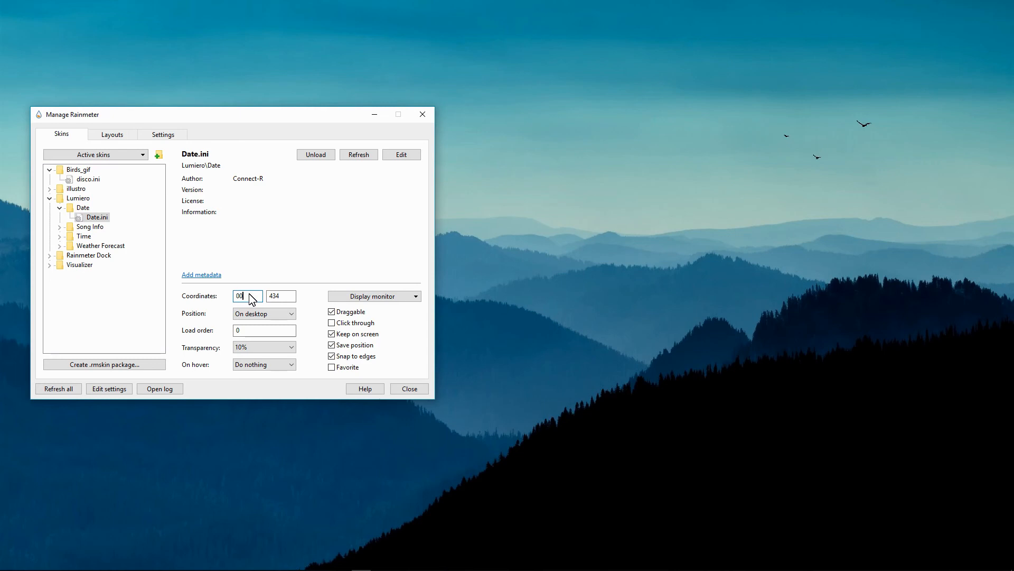
click(289, 296)
key(BackSpace)
key(BackSpace)
key(BackSpace)
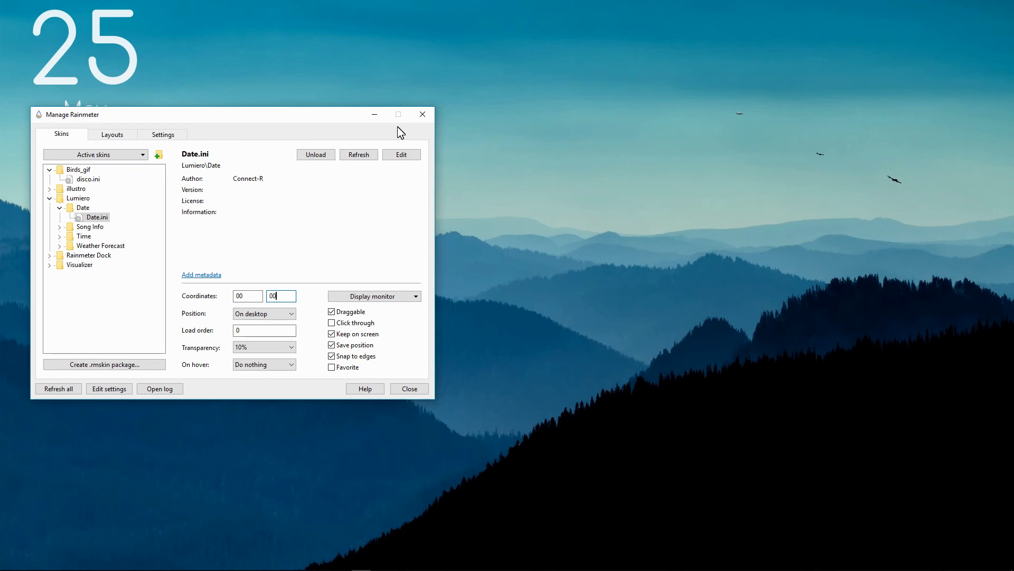
Load the Time.ini skin from Lumiero's Time subfolder and set both of its coordinates to 00.
double_click(85, 237)
click(106, 246)
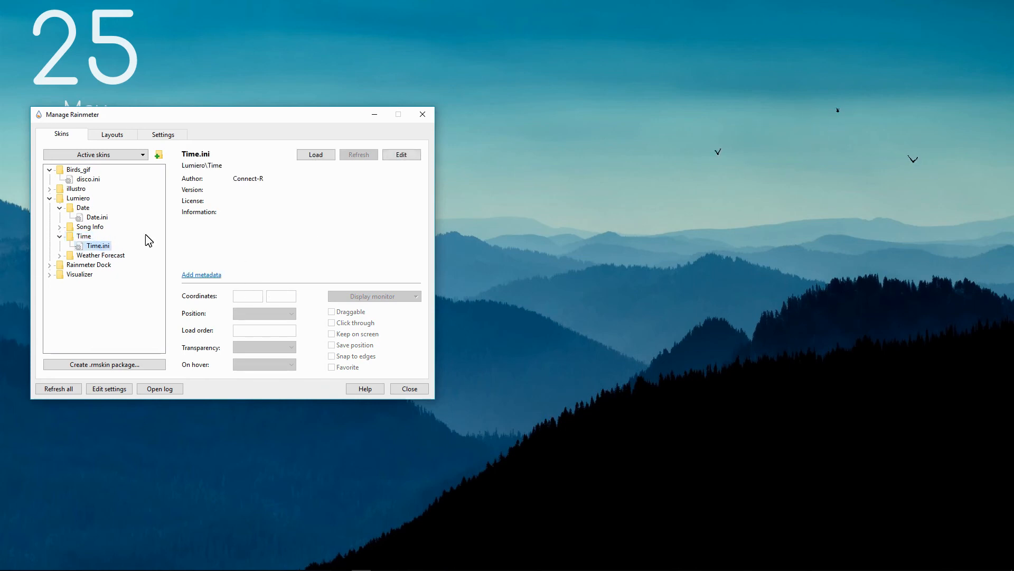
click(324, 156)
double_click(252, 295)
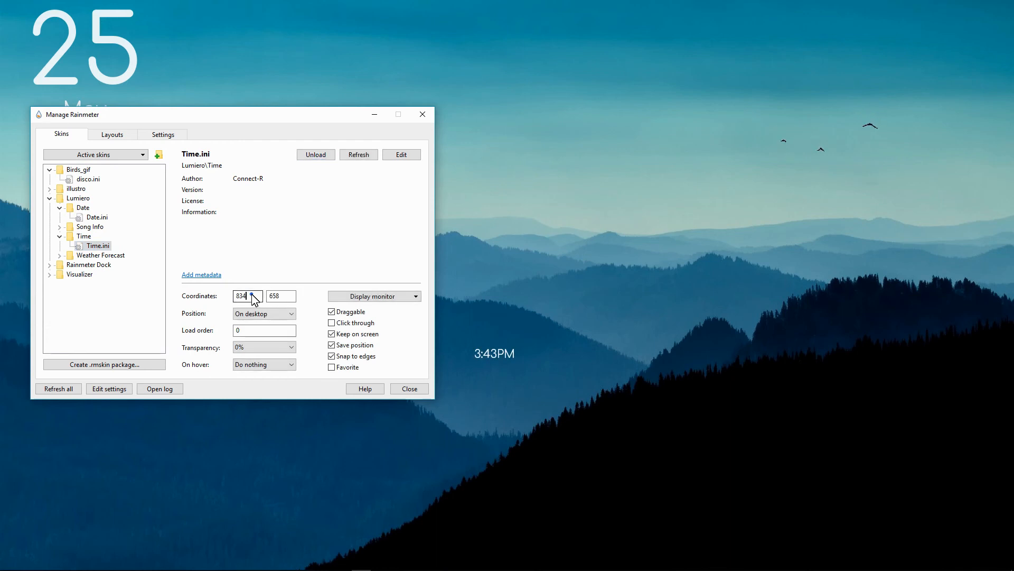
key(BackSpace)
double_click(290, 296)
key(BackSpace)
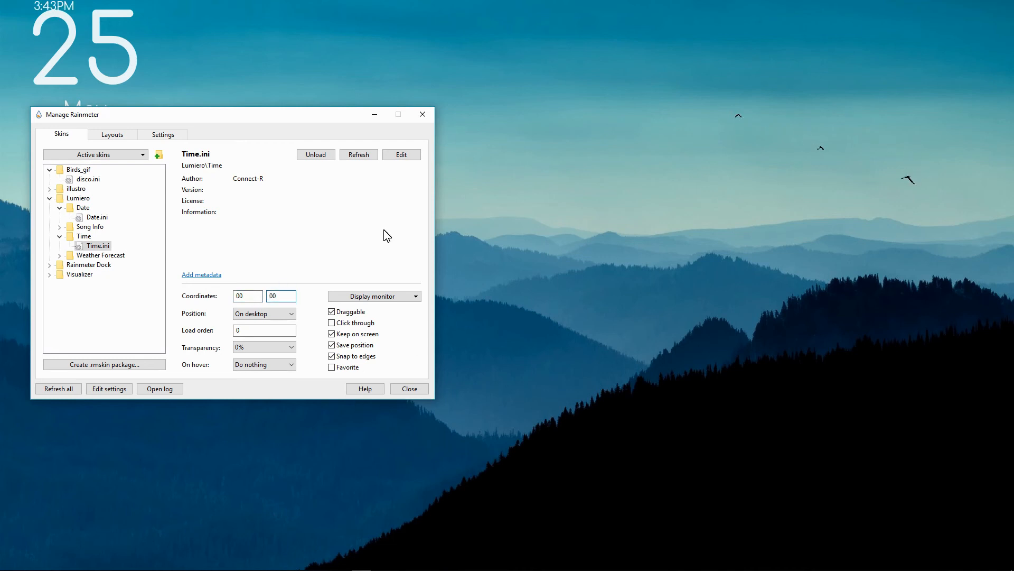
Load the Weather Forecast.ini skin from Lumiero's Weather Forecast subfolder.
click(89, 255)
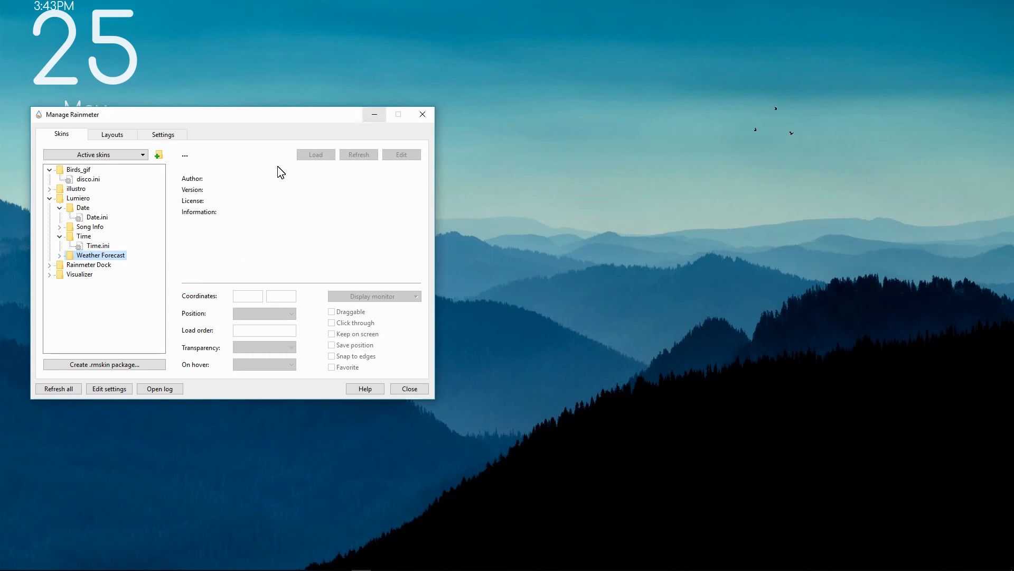
double_click(115, 256)
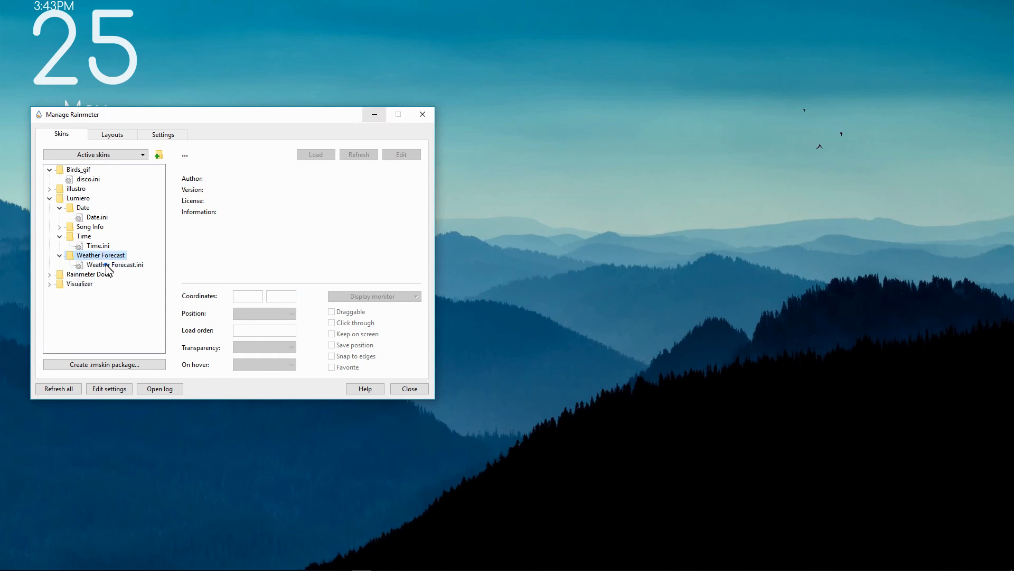
click(105, 264)
click(319, 155)
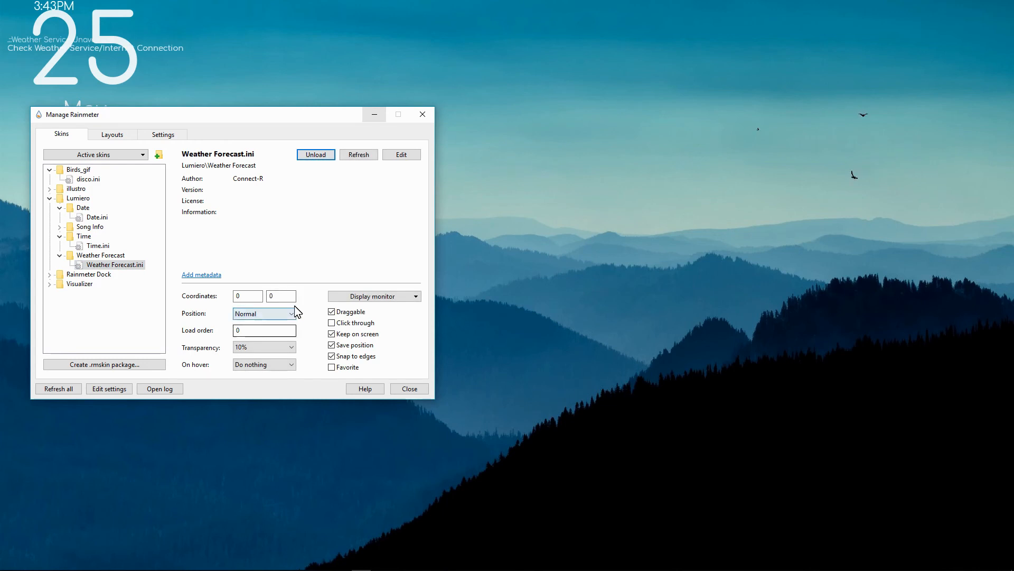
Load the Visualizer.ini skin from the Visualizer folder and set both of its coordinates to 00.
double_click(78, 285)
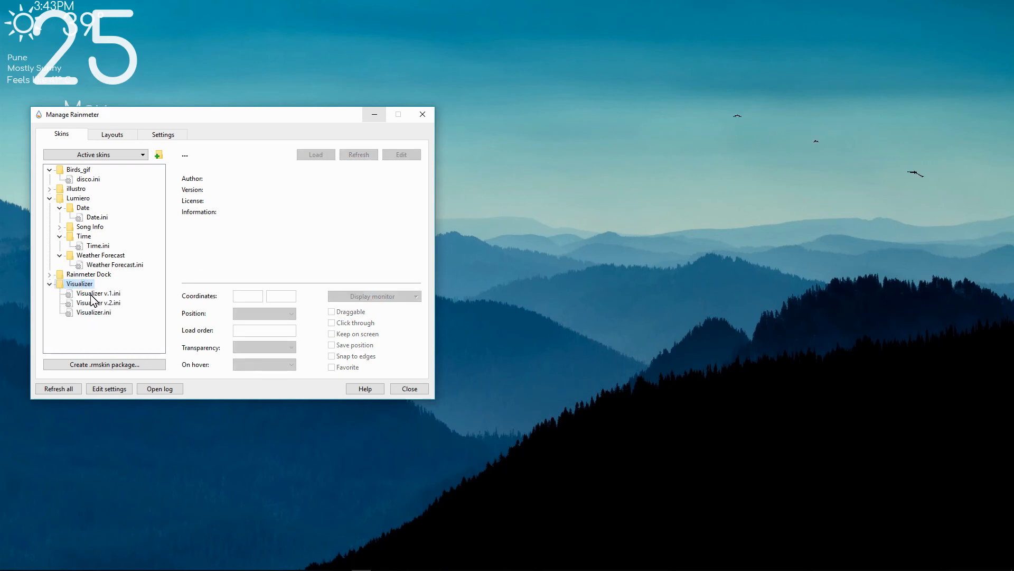
click(91, 294)
click(91, 312)
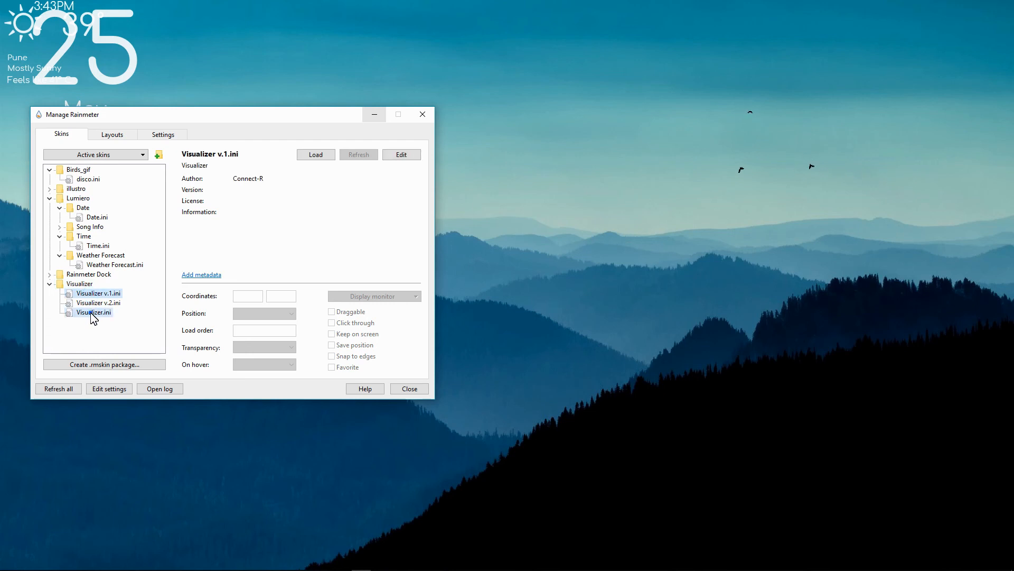
click(312, 157)
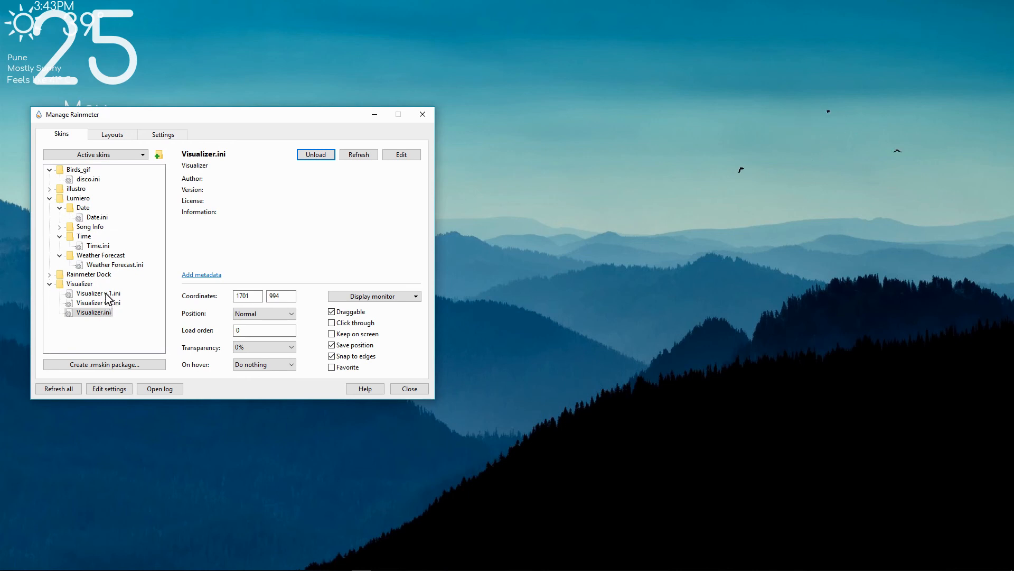
click(255, 298)
key(BackSpace)
double_click(283, 296)
key(BackSpace)
Collapse the Birds_gif folder and the Lumiero folder with its Date and Weather Forecast subfolders in the skins list.
click(49, 169)
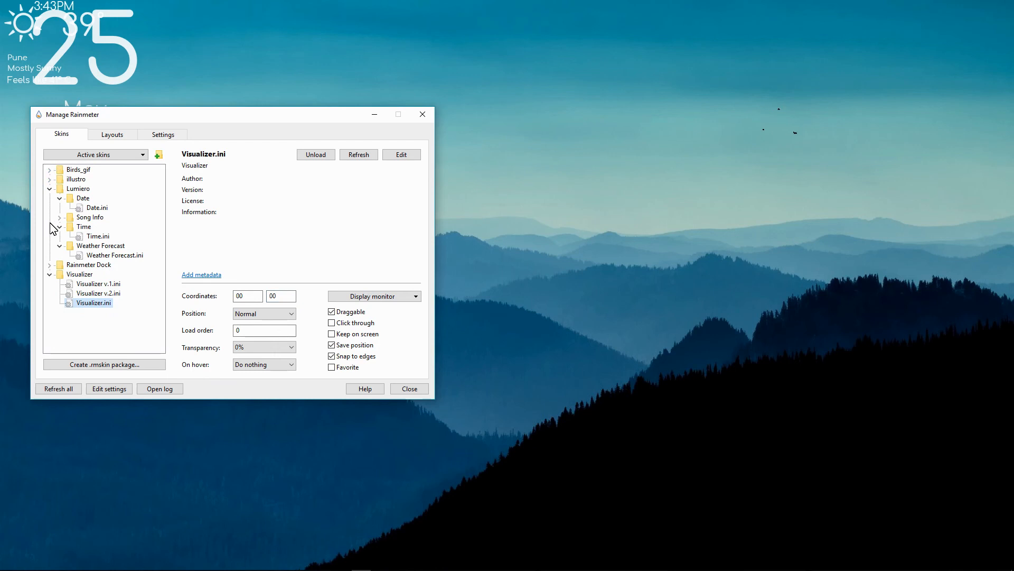
click(59, 198)
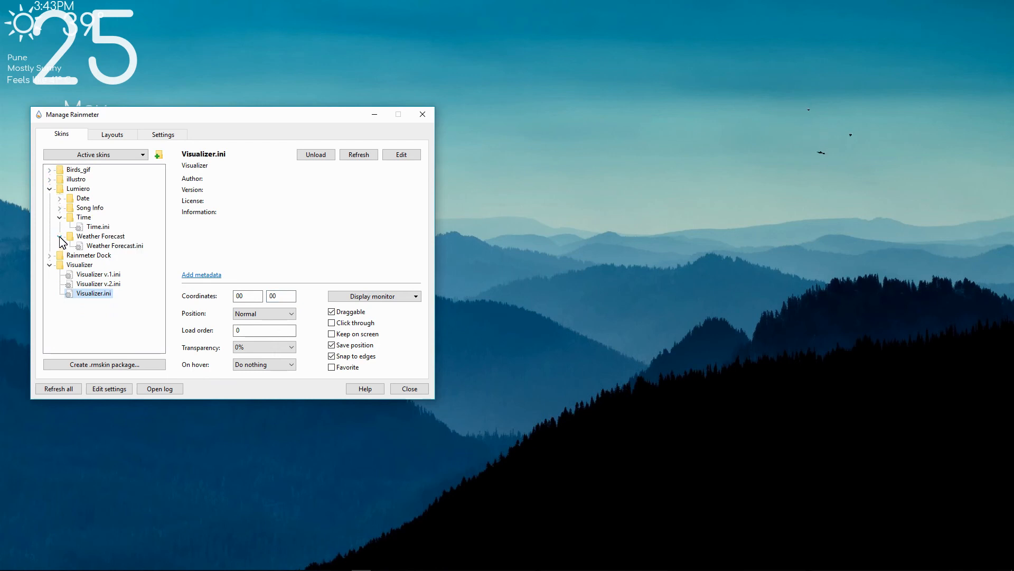
click(59, 236)
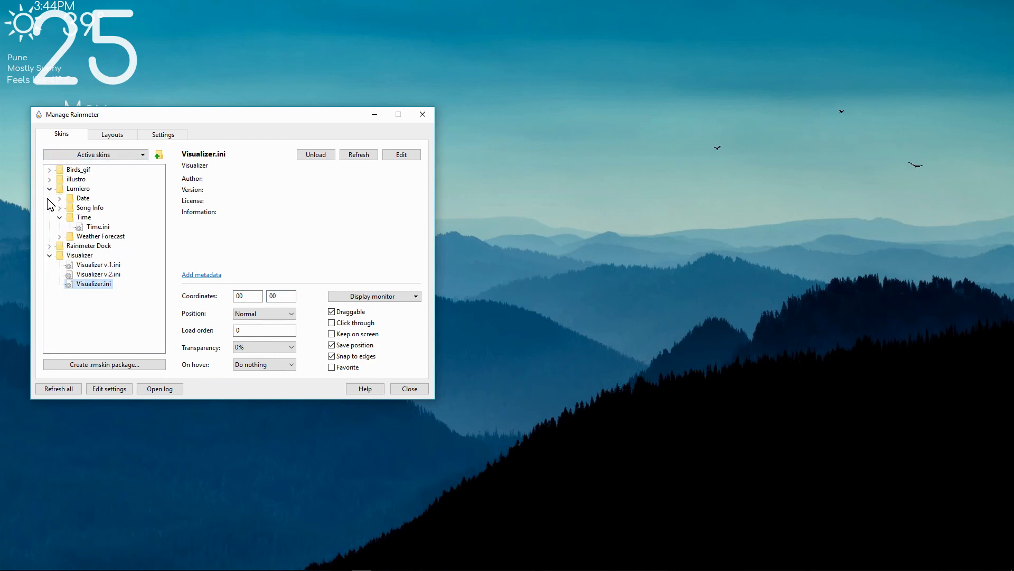
click(49, 189)
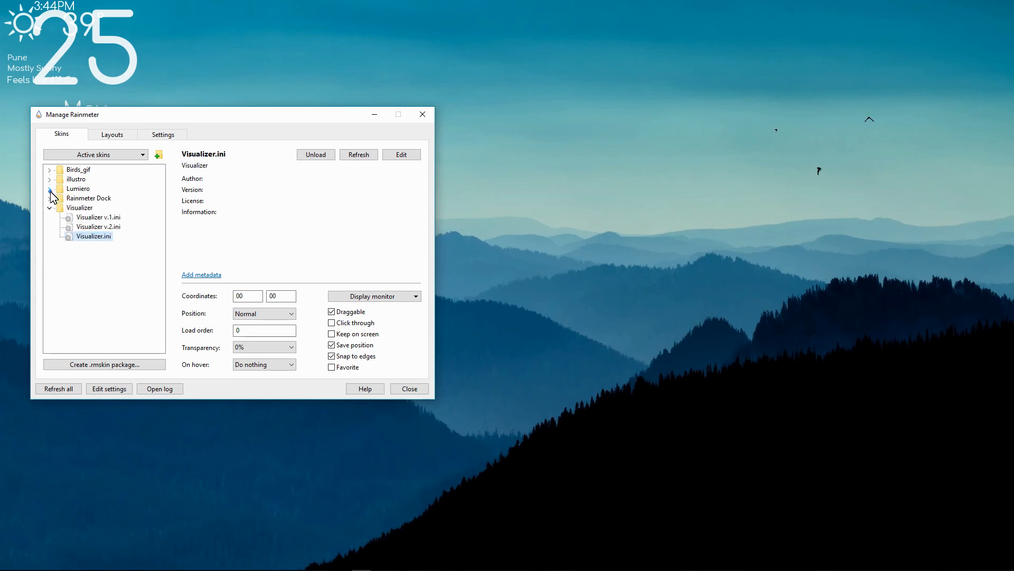
Load the System.ini skin from the System subfolder of the illustro folder.
double_click(75, 180)
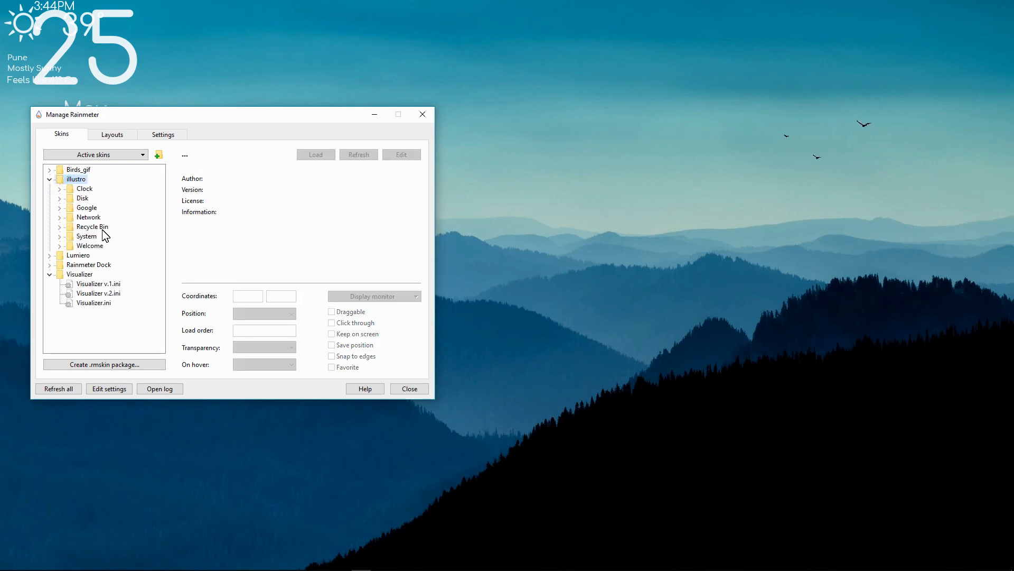
double_click(87, 236)
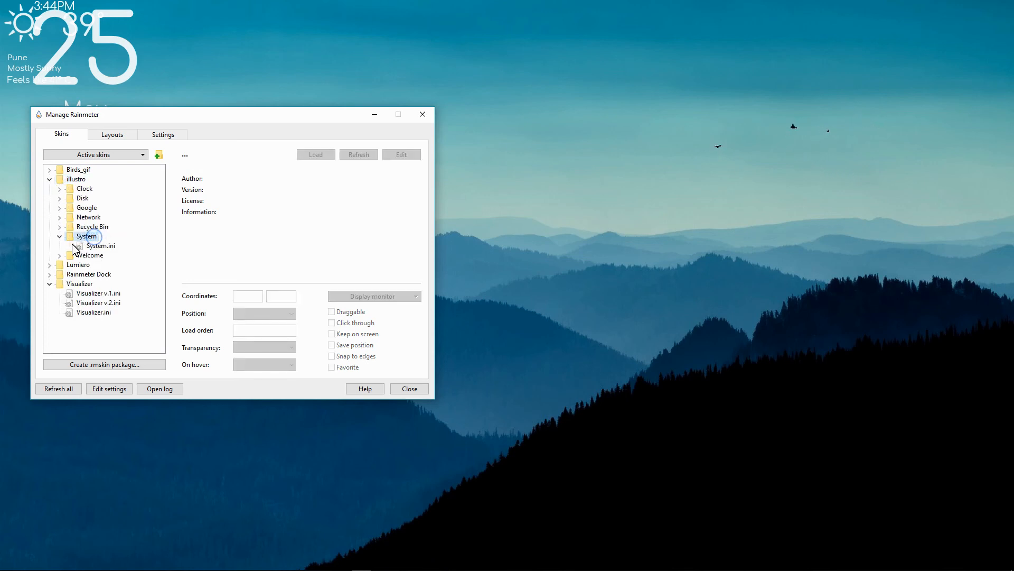
click(90, 246)
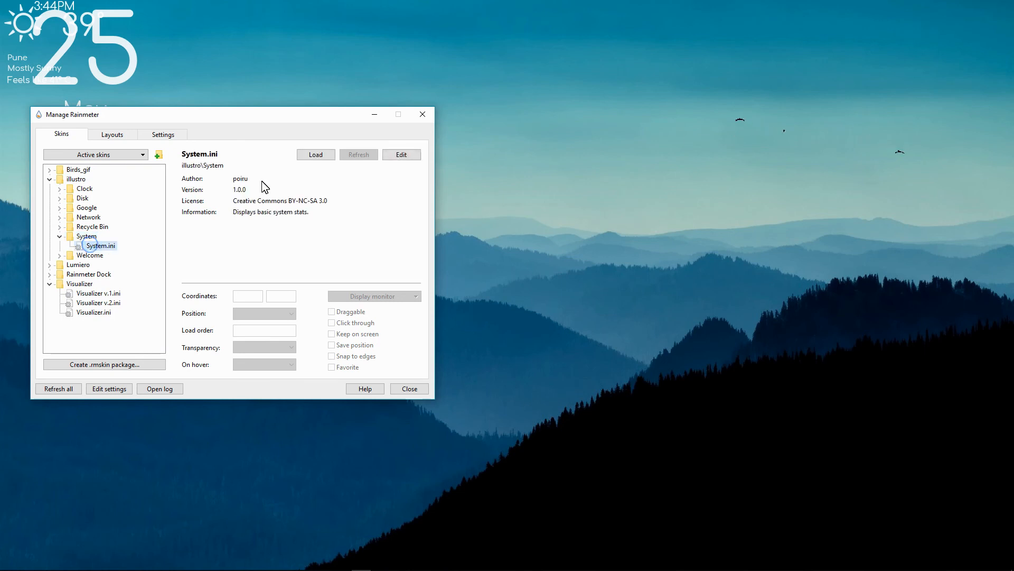
click(306, 156)
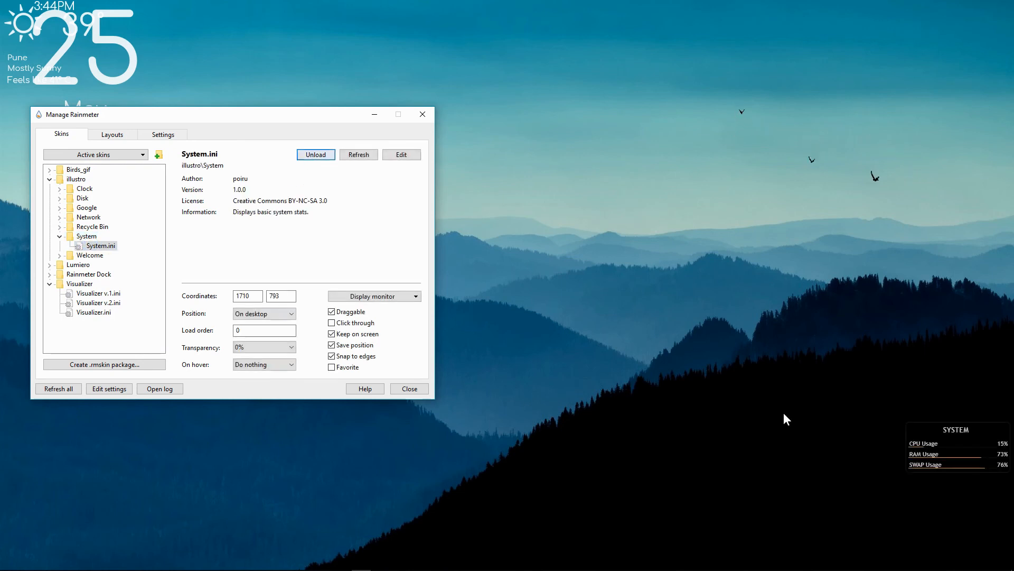
click(257, 297)
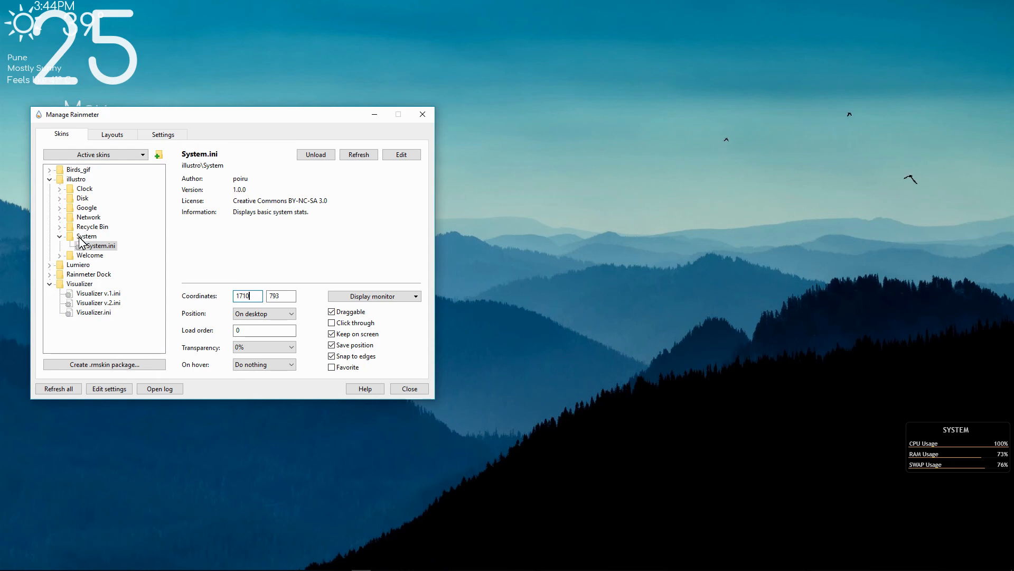
Load the Network.ini skin from illustro's Network subfolder.
click(88, 218)
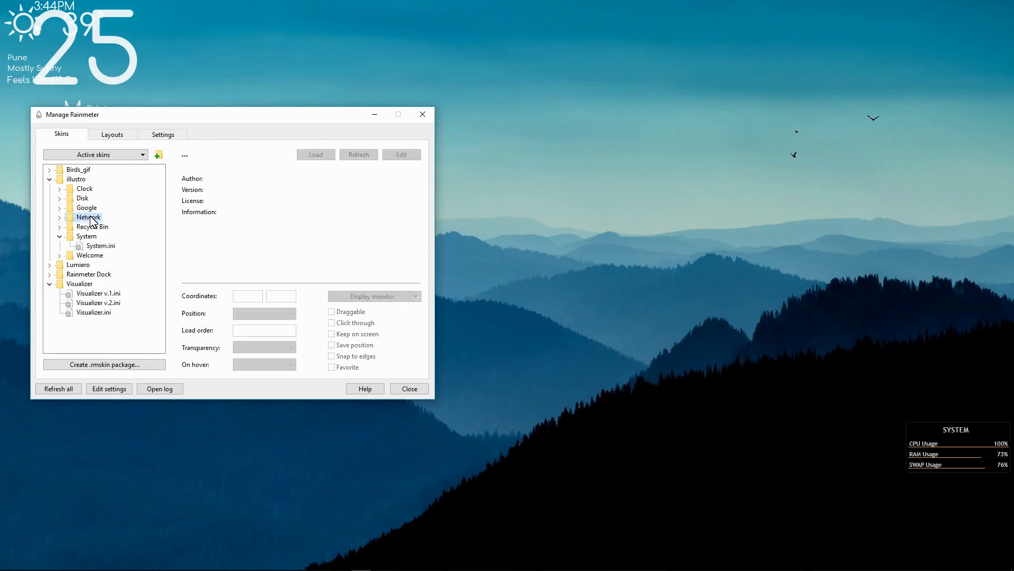
double_click(90, 218)
click(103, 226)
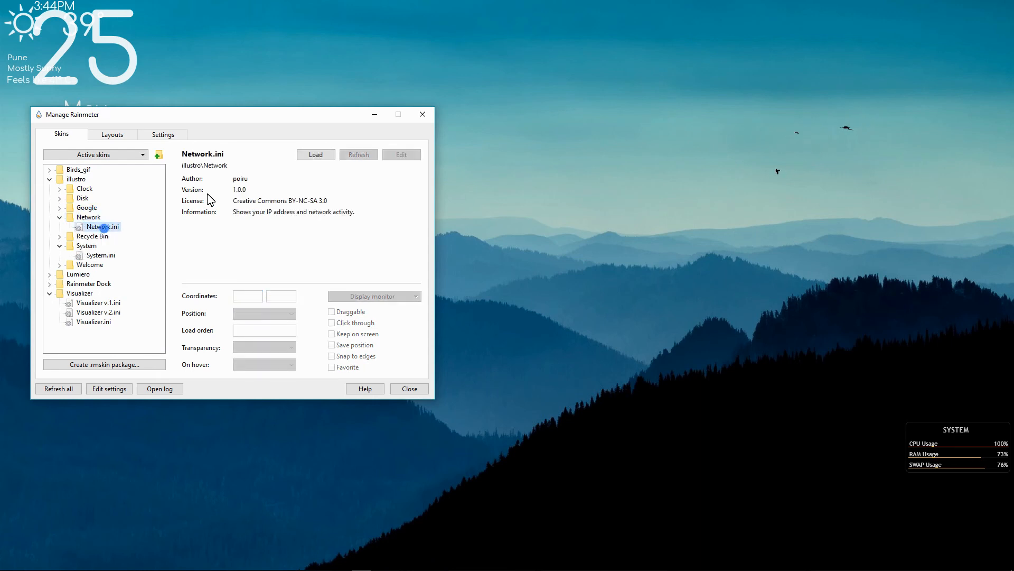
click(316, 155)
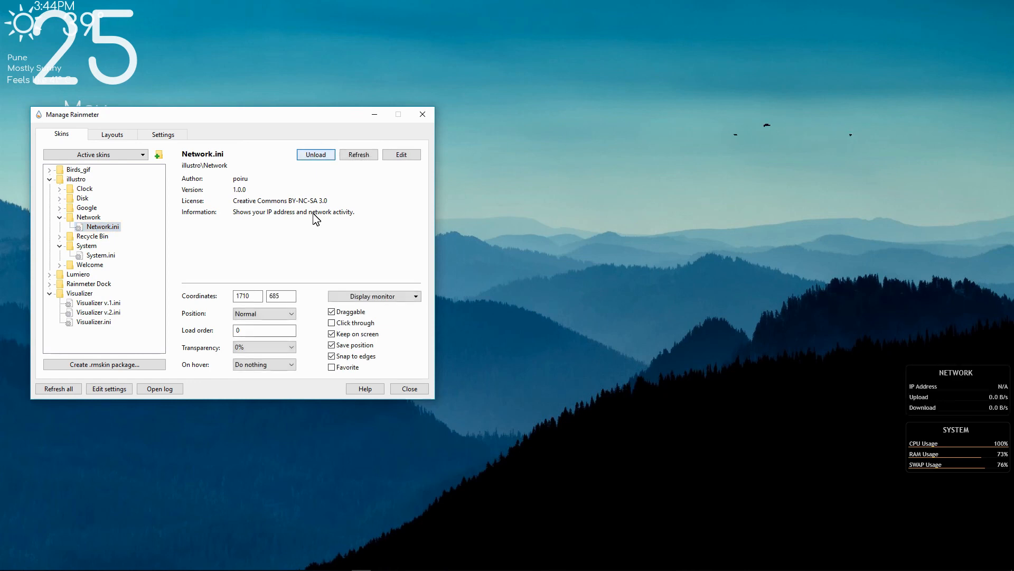
Set the Network.ini skin's position to On desktop.
click(87, 207)
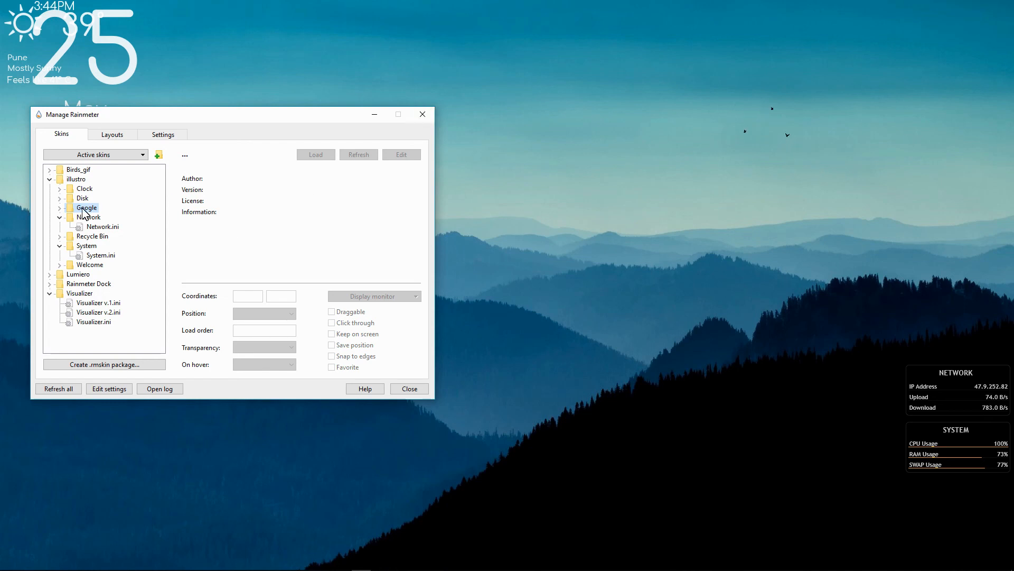
click(84, 227)
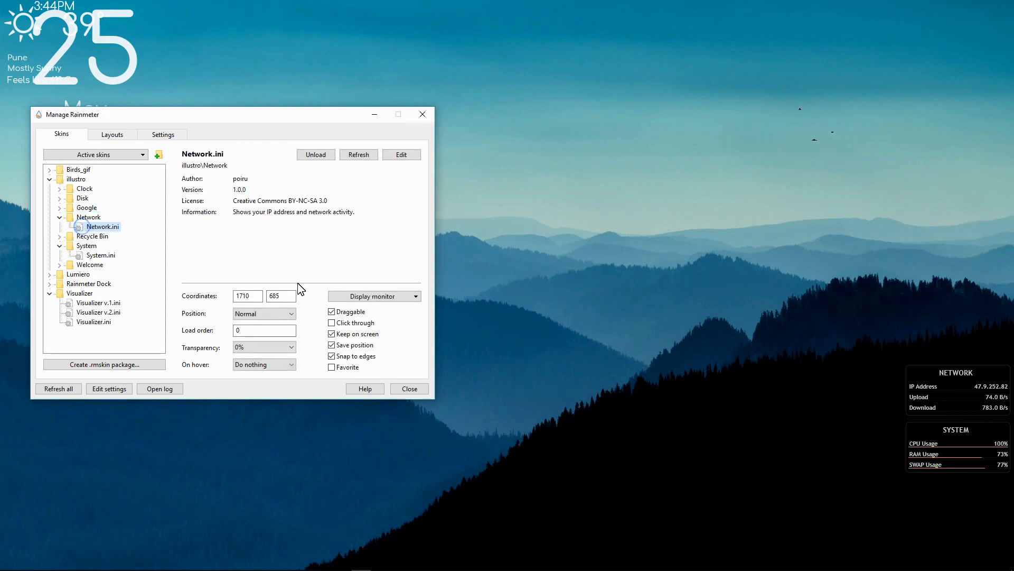
click(275, 315)
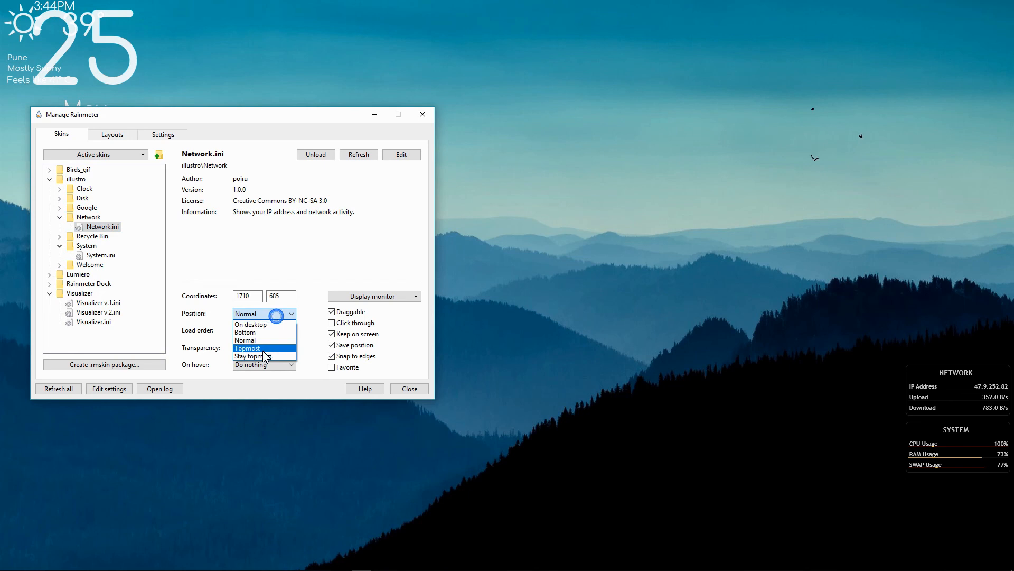
click(262, 324)
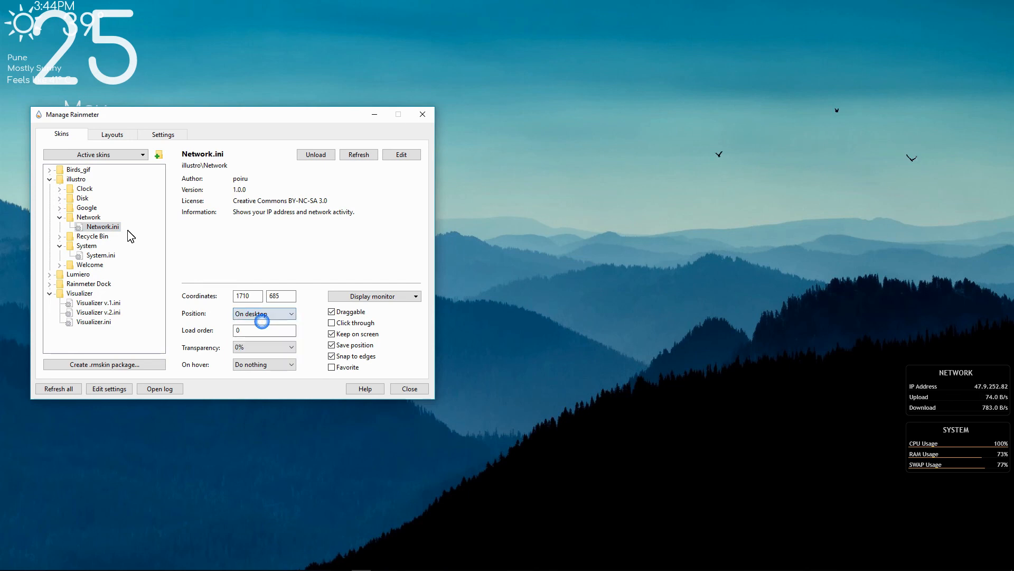
Load the Visualizer.ini skin with its position set to On desktop, and close the skin manager.
click(49, 180)
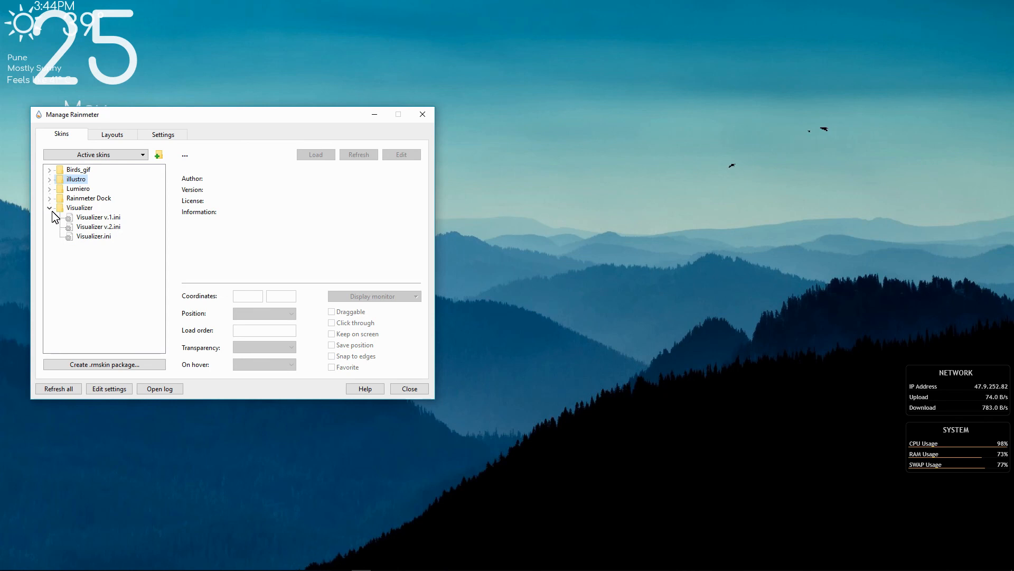
click(86, 236)
click(313, 154)
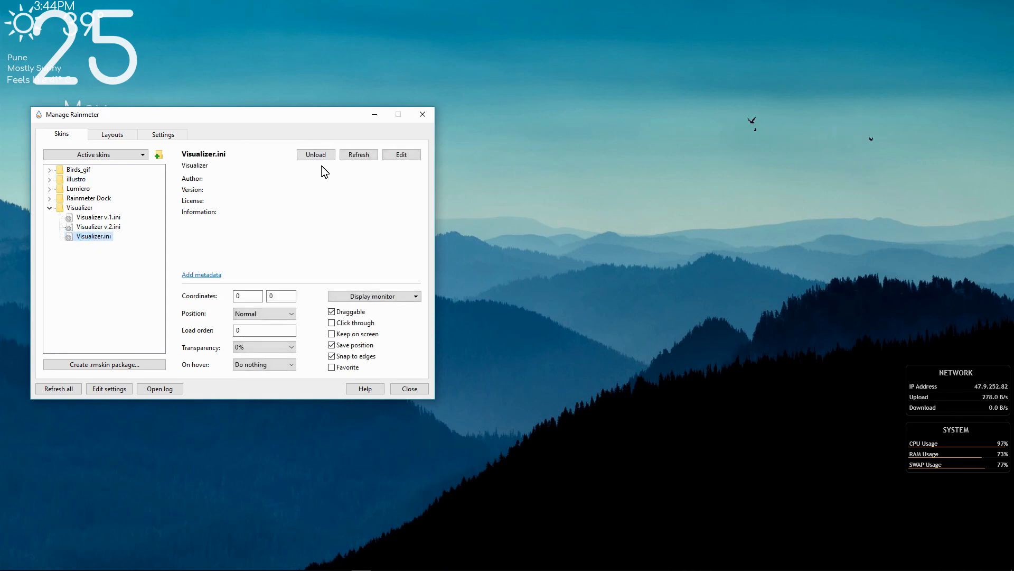
click(270, 316)
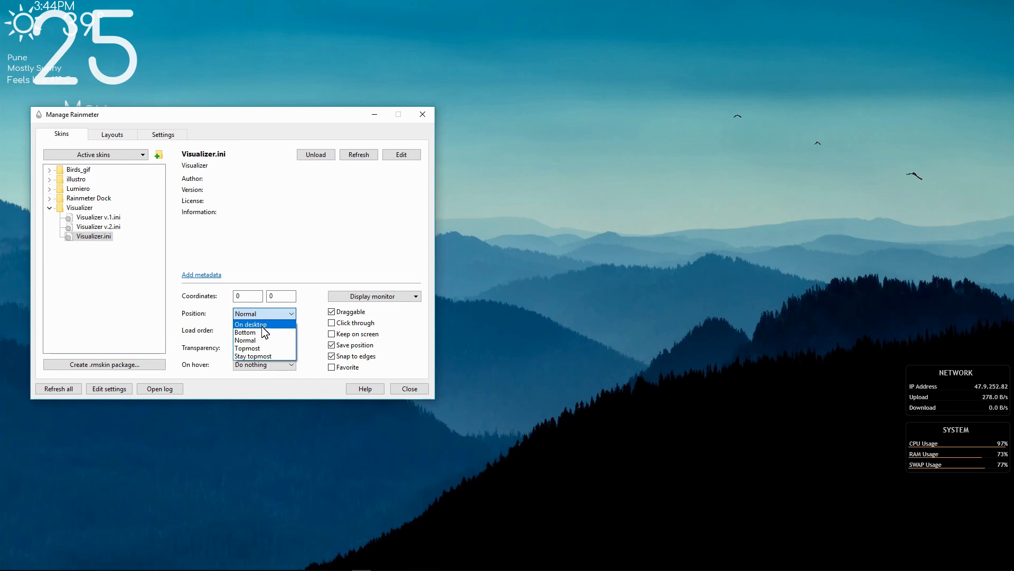
click(262, 324)
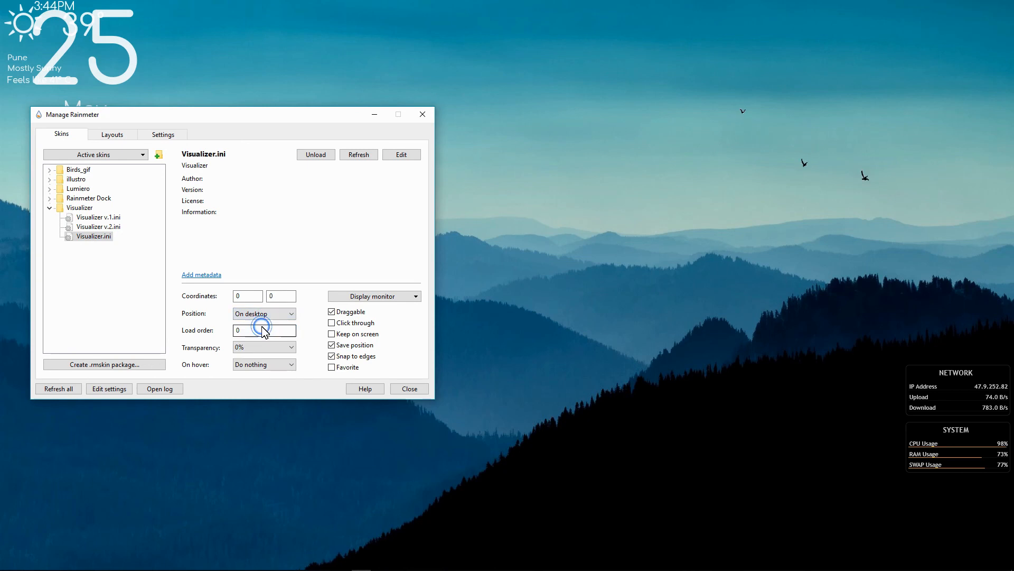
click(428, 115)
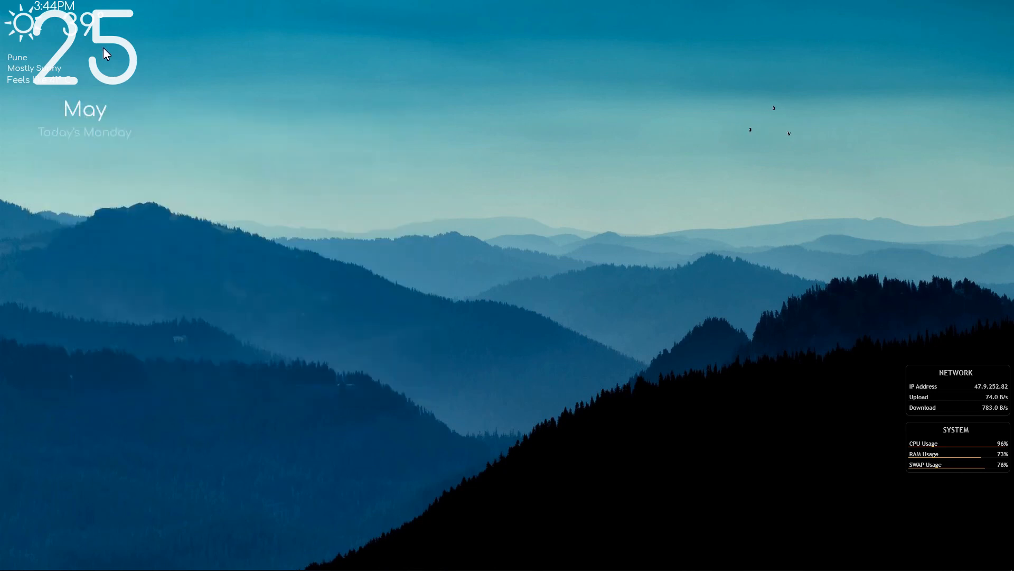
Place the date skin near the centre of the desktop with the time skin just below it.
drag(109, 41, 553, 224)
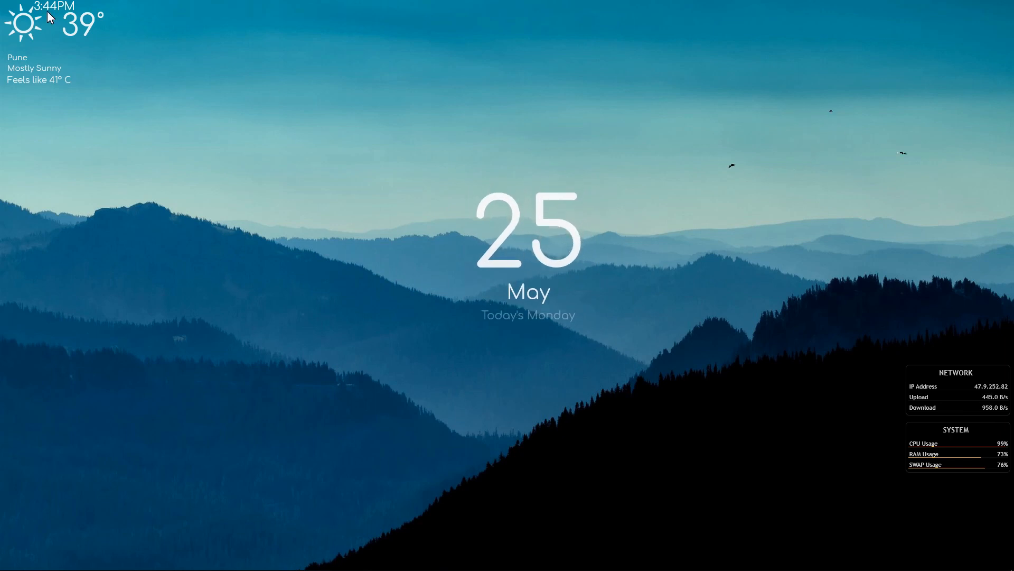
drag(46, 10, 108, 189)
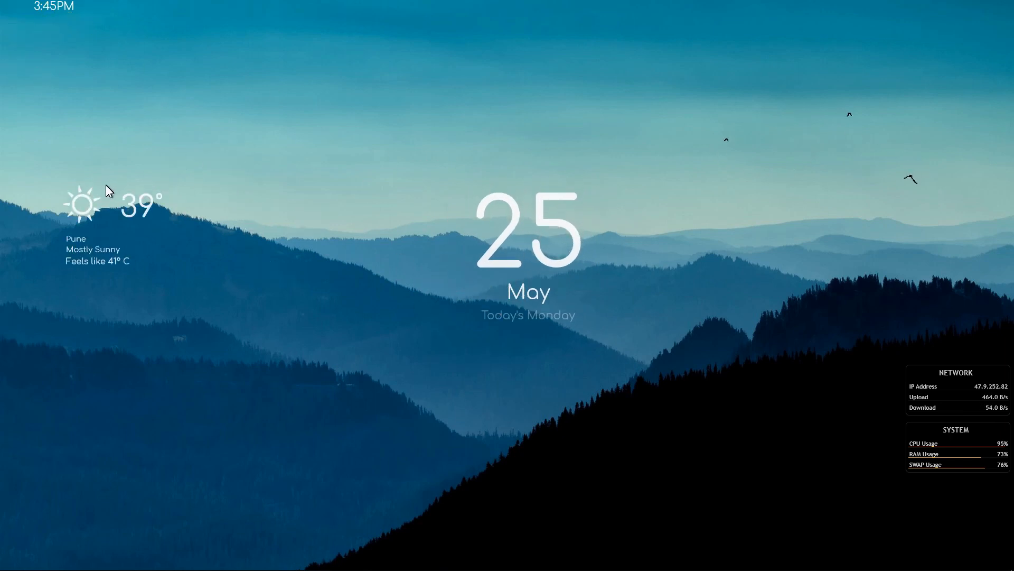
drag(57, 6, 533, 345)
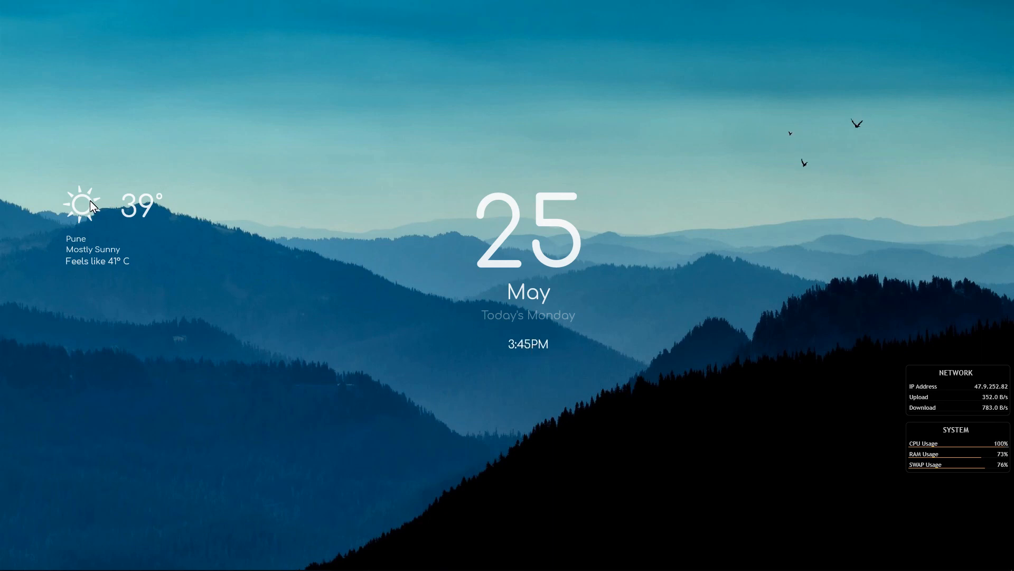
Move the weather skin to the desktop's upper-left corner and lower the System skin to widen the gap below Network.
drag(90, 201, 17, 9)
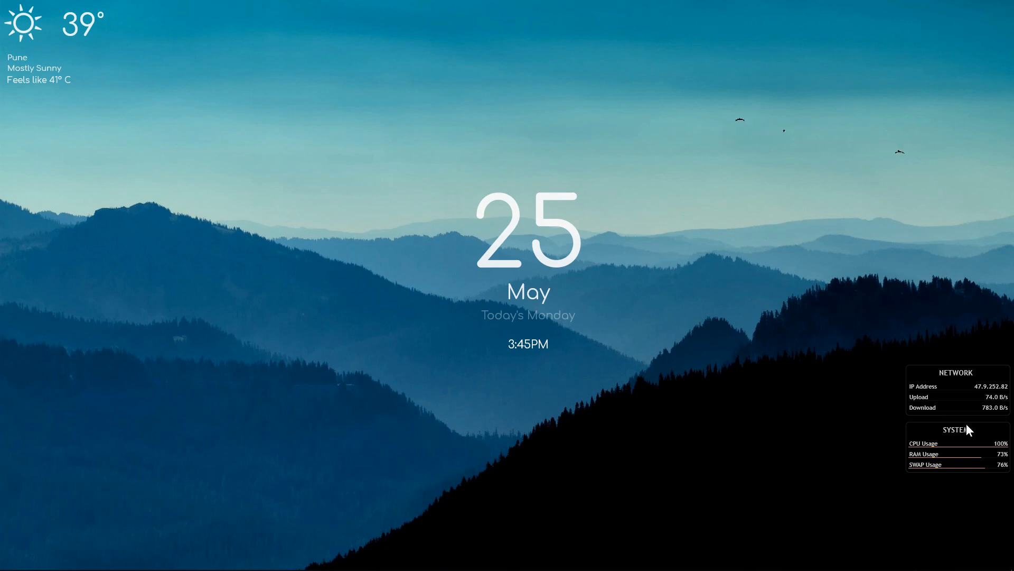
drag(976, 426, 976, 449)
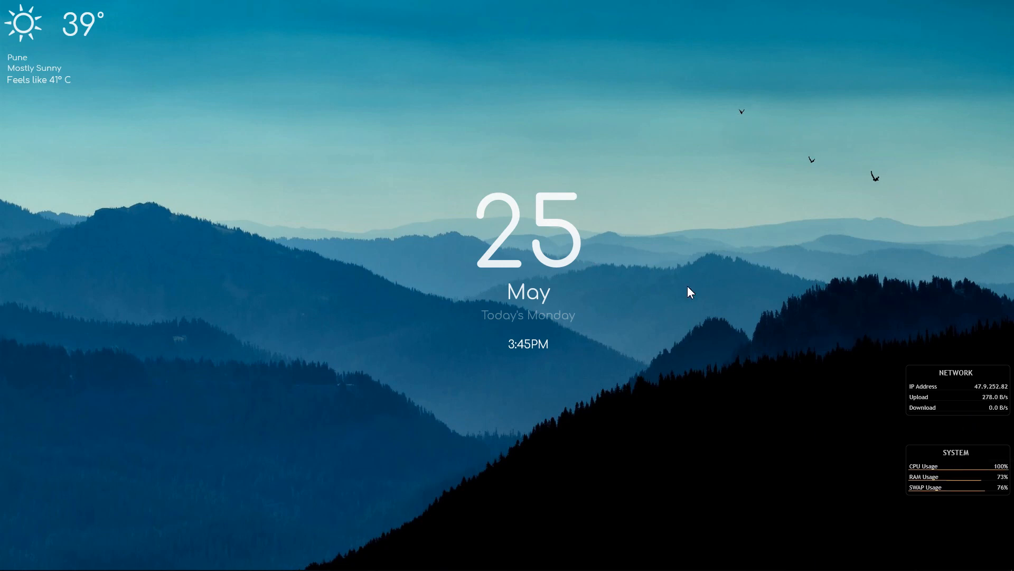
Set Scale to 1.5 in the Date skin's configuration file, save it and close the file.
right_click(578, 238)
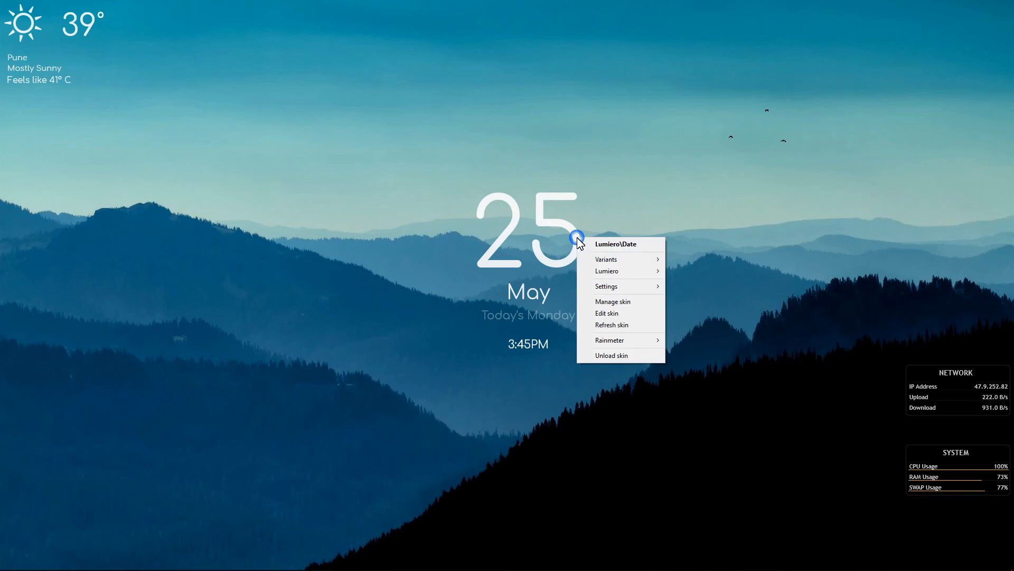
click(609, 314)
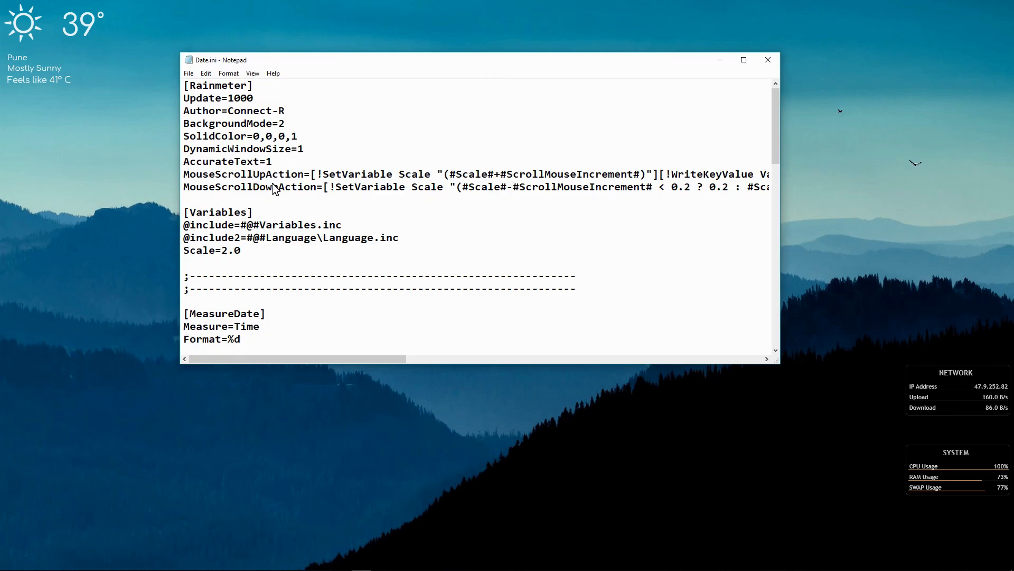
click(227, 251)
key(BackSpace)
text(1)
key(Right)
click(189, 73)
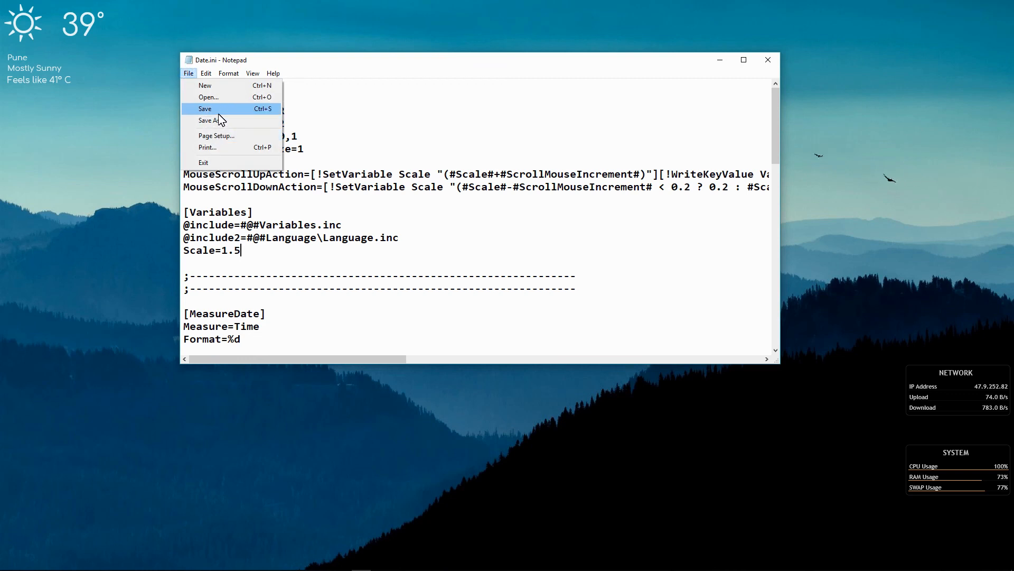
click(218, 113)
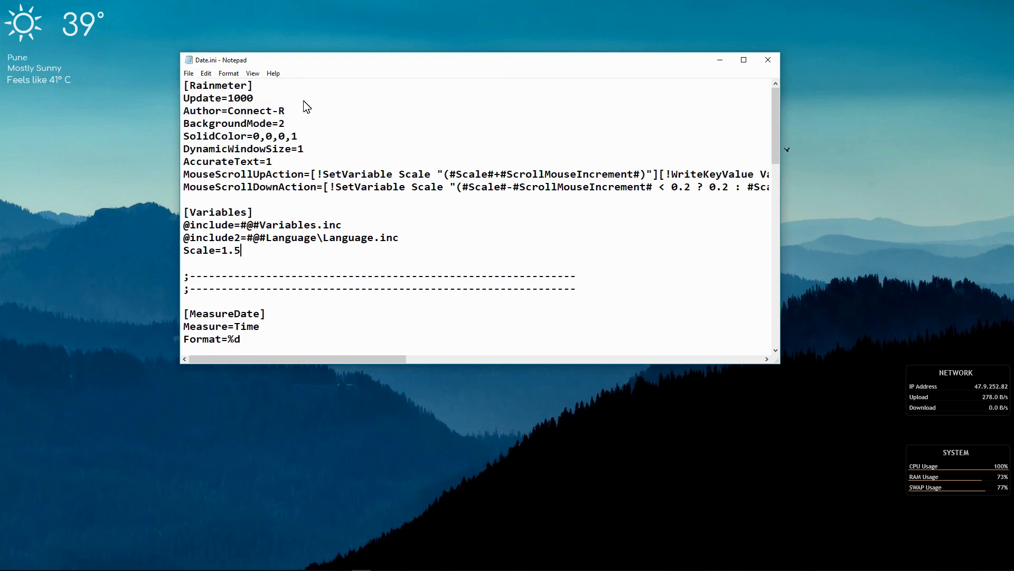
click(188, 73)
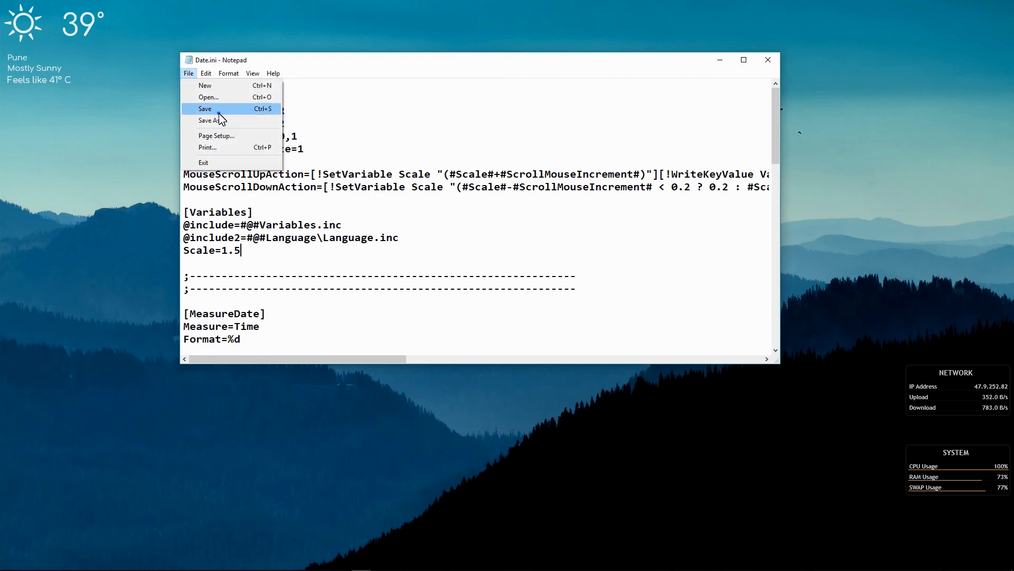
click(218, 113)
click(768, 60)
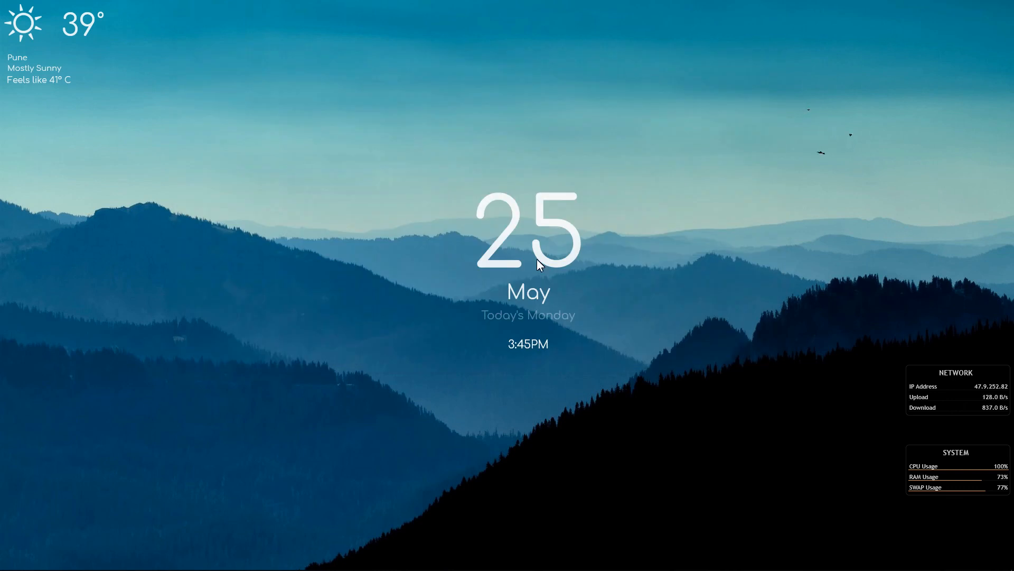
Refresh the Date skin and move the time and date lower so they stack closely at the desktop's centre.
right_click(555, 261)
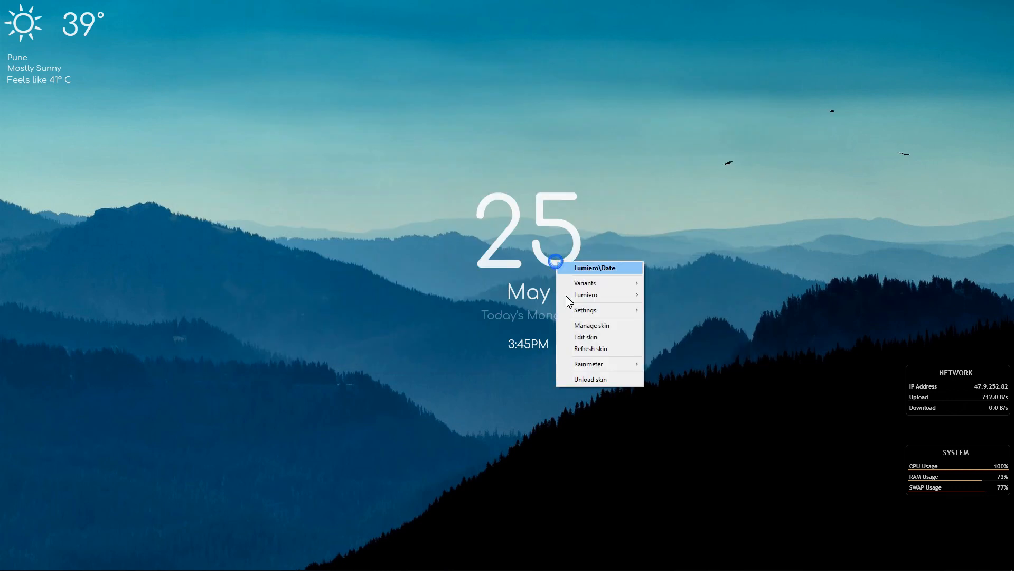
click(572, 349)
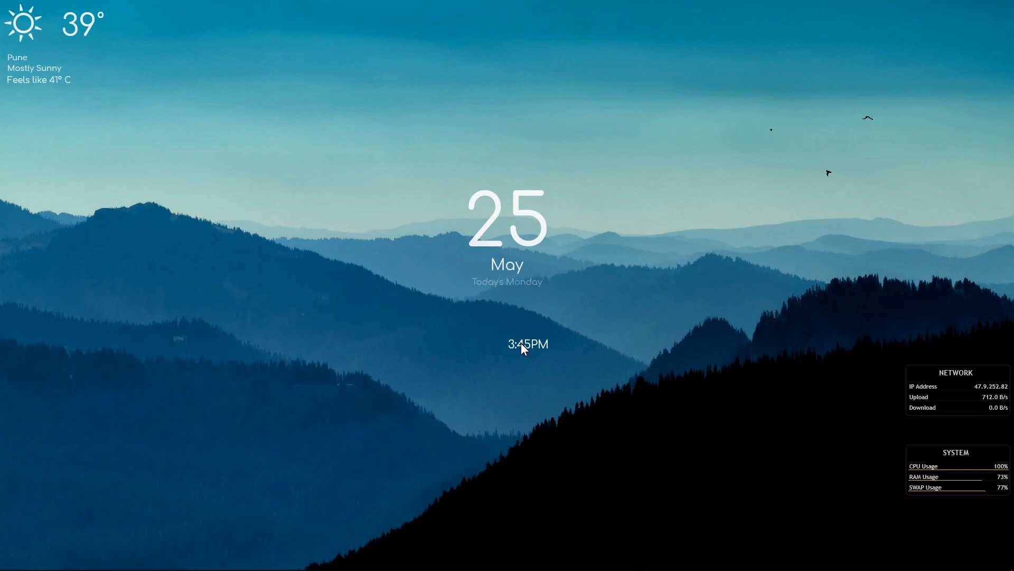
drag(521, 343, 513, 362)
drag(527, 211, 530, 264)
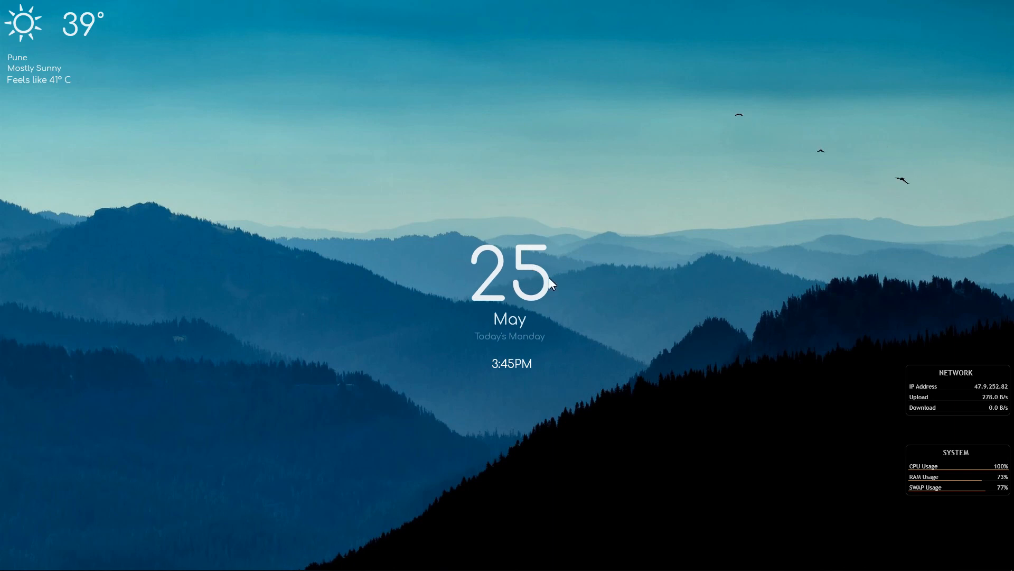
right_click(546, 278)
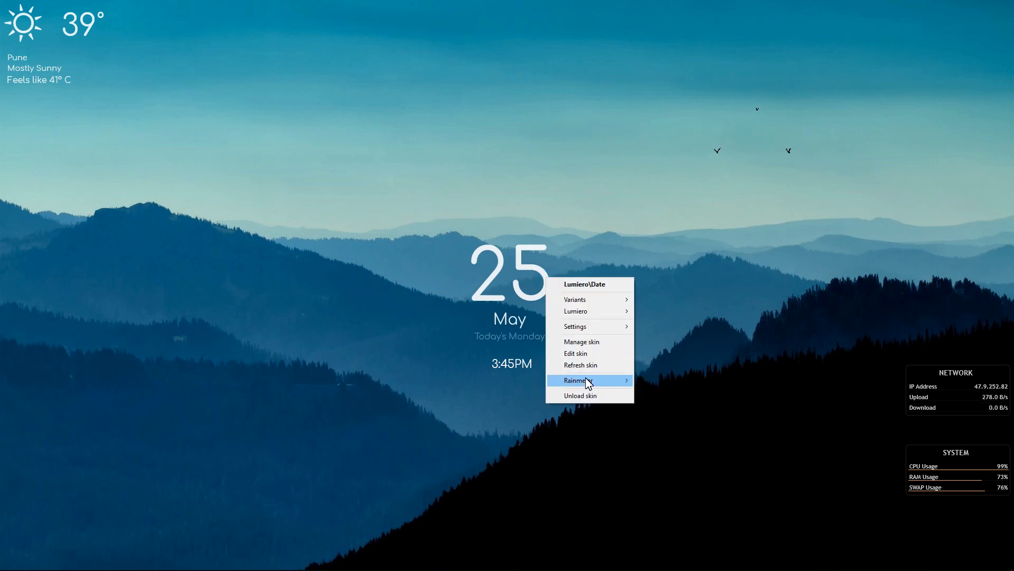
mouse_move(604, 333)
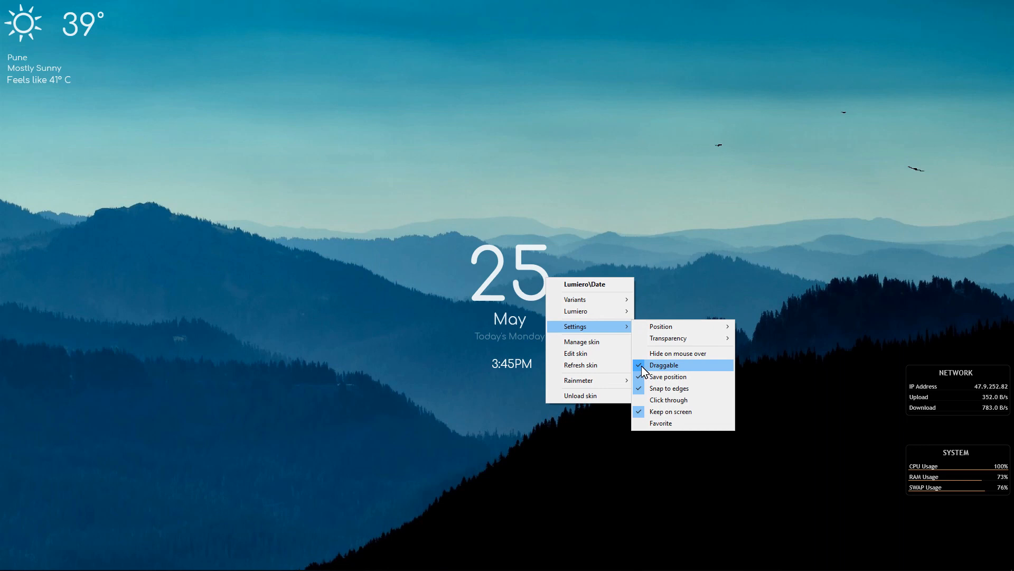
click(659, 261)
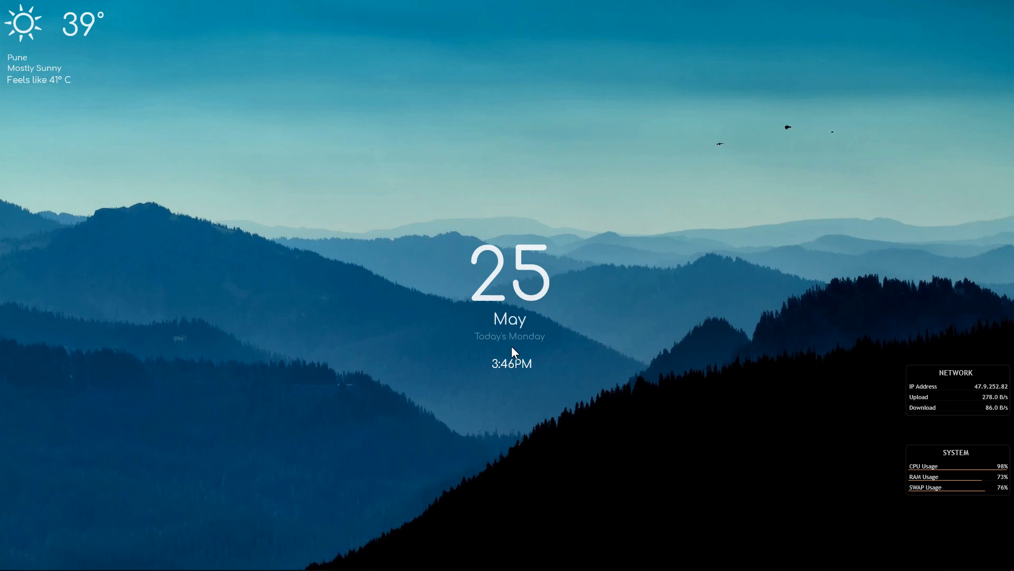
Set the Date skin's transparency to 0%.
right_click(518, 247)
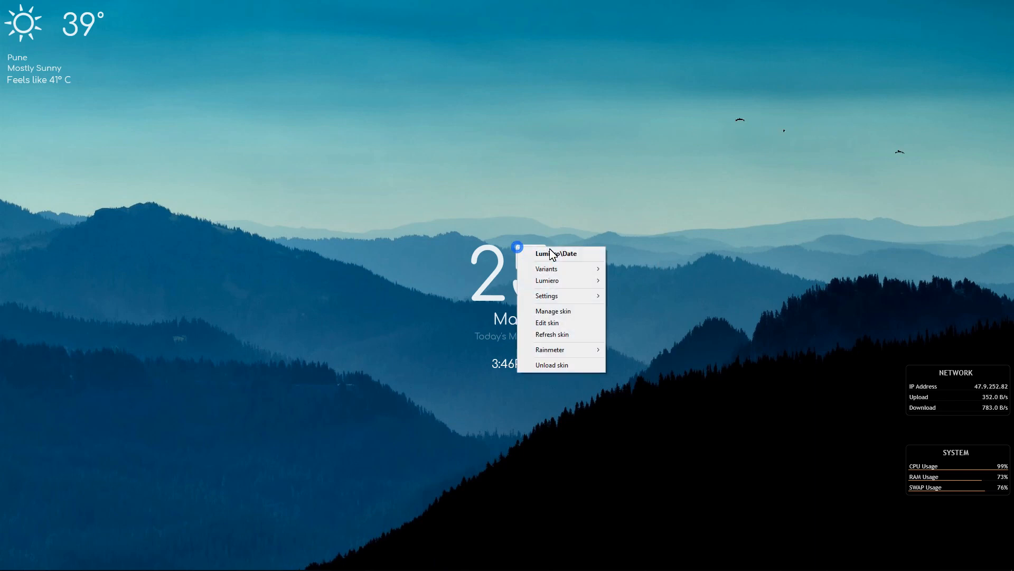
mouse_move(561, 297)
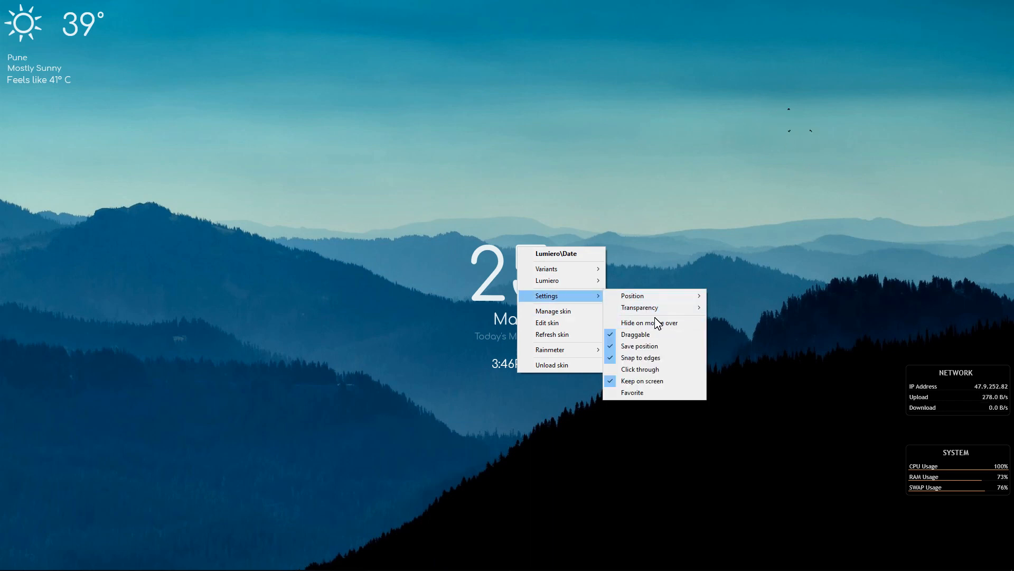
mouse_move(654, 309)
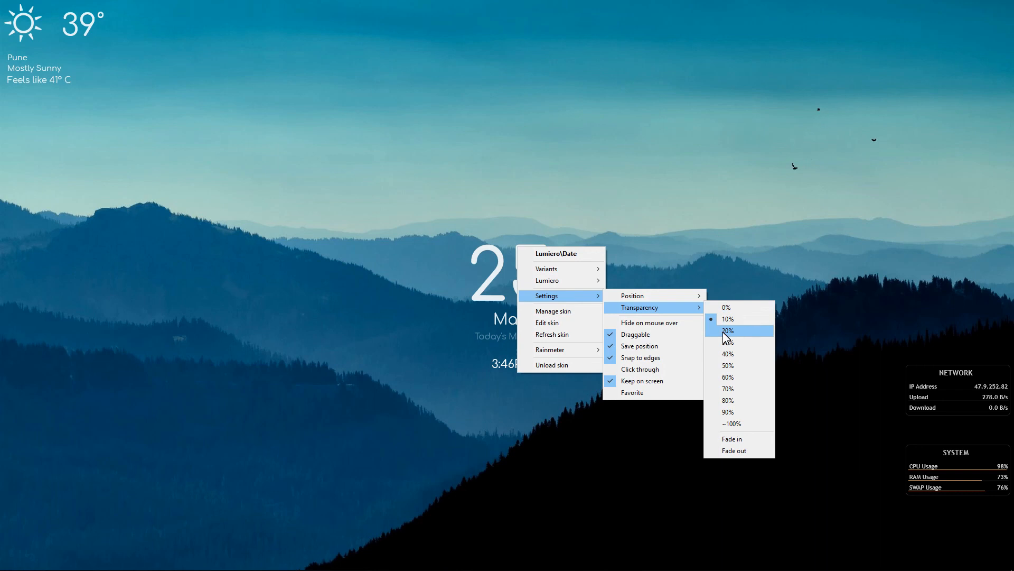
click(724, 311)
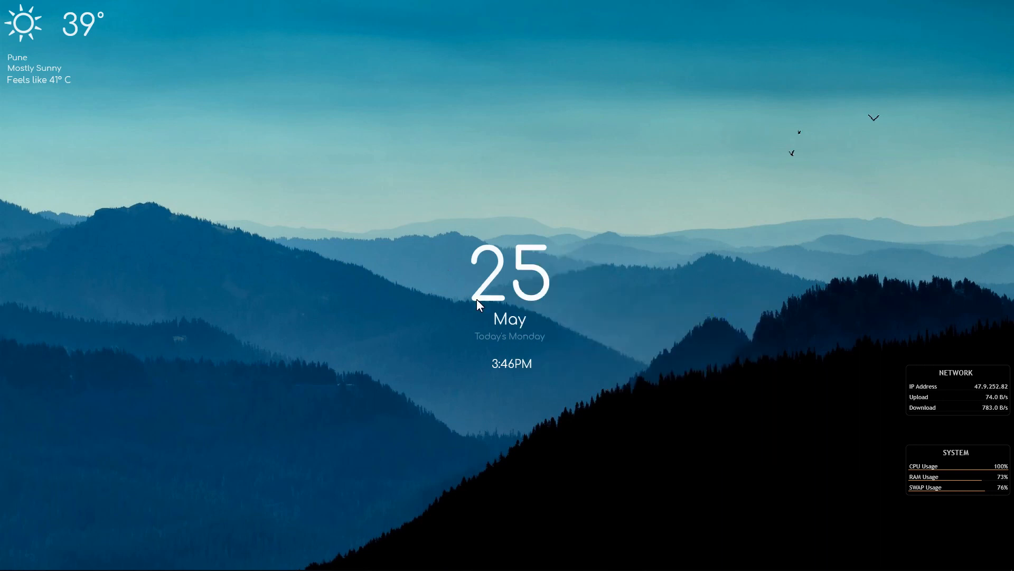
Set Scale to 1.2 in the Time skin's configuration file, save it and close the file.
right_click(520, 363)
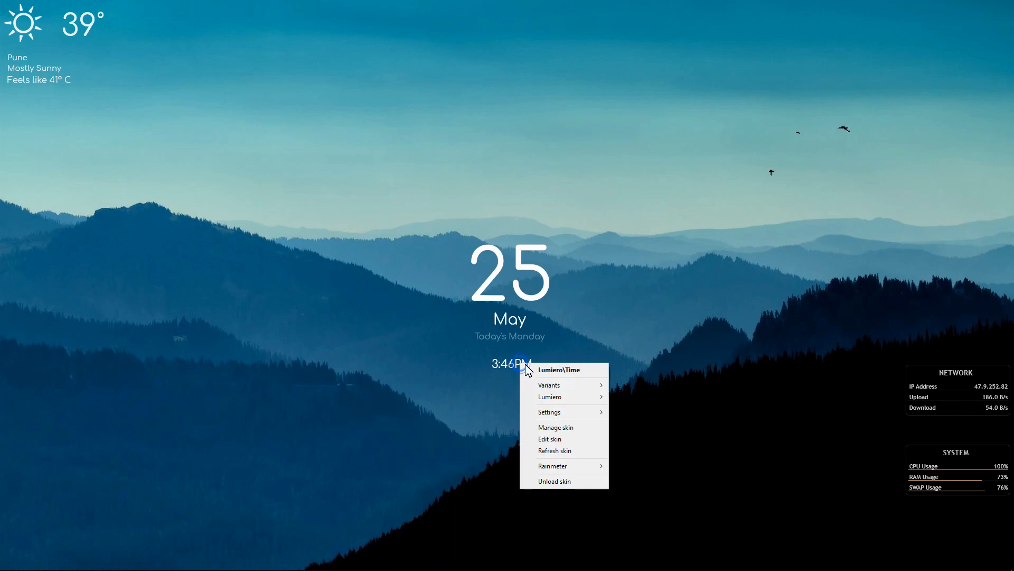
mouse_move(549, 385)
mouse_move(551, 411)
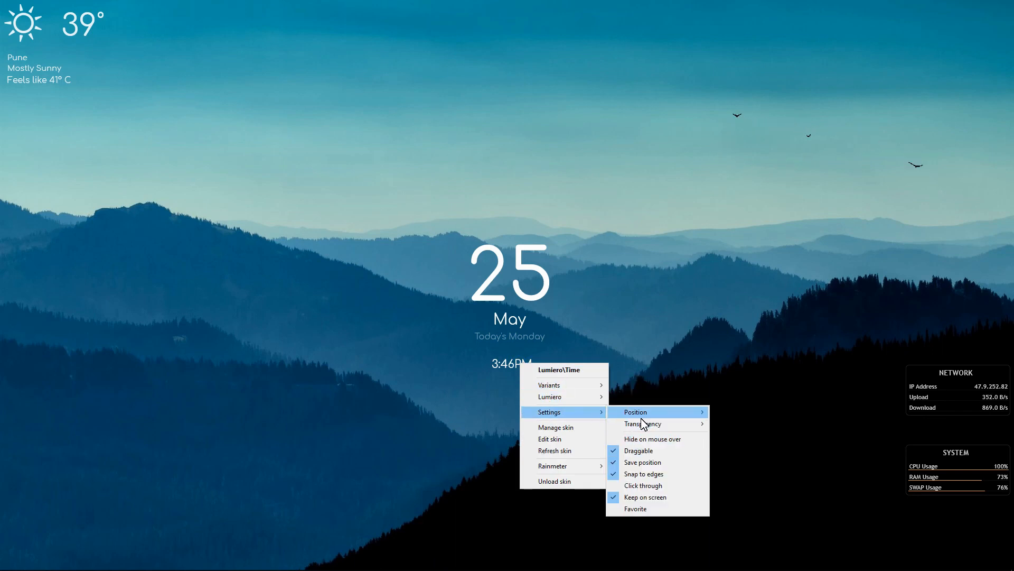
click(560, 437)
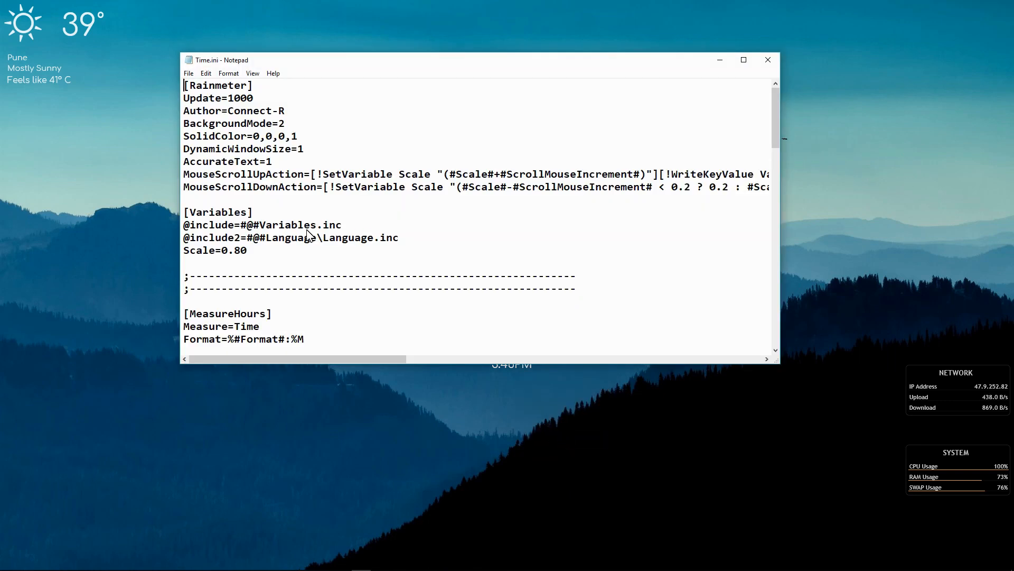
key(shift+Left)
text(1.2)
click(763, 59)
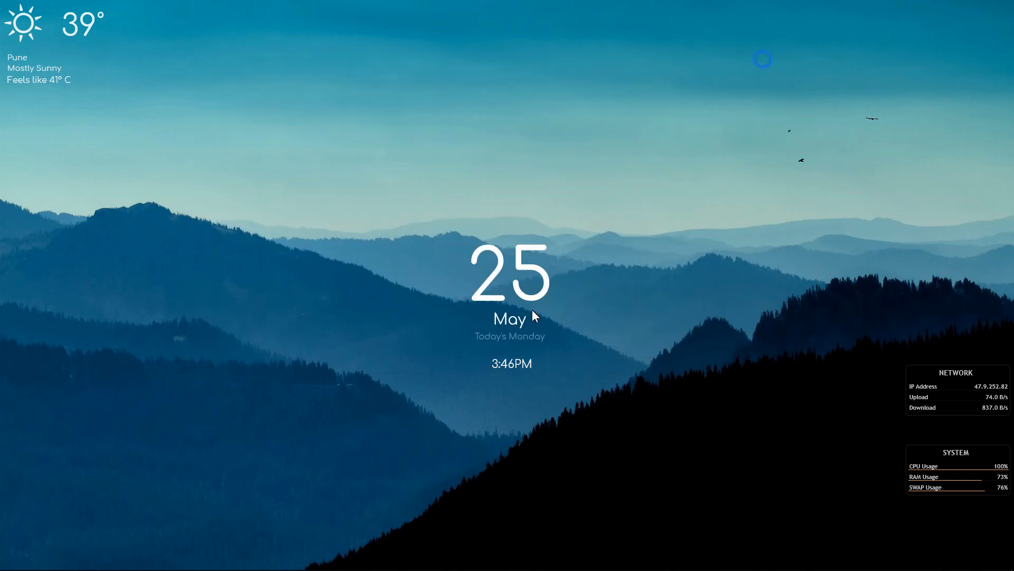
Refresh the Time skin and move the System skin up closer to the Network skin.
right_click(523, 363)
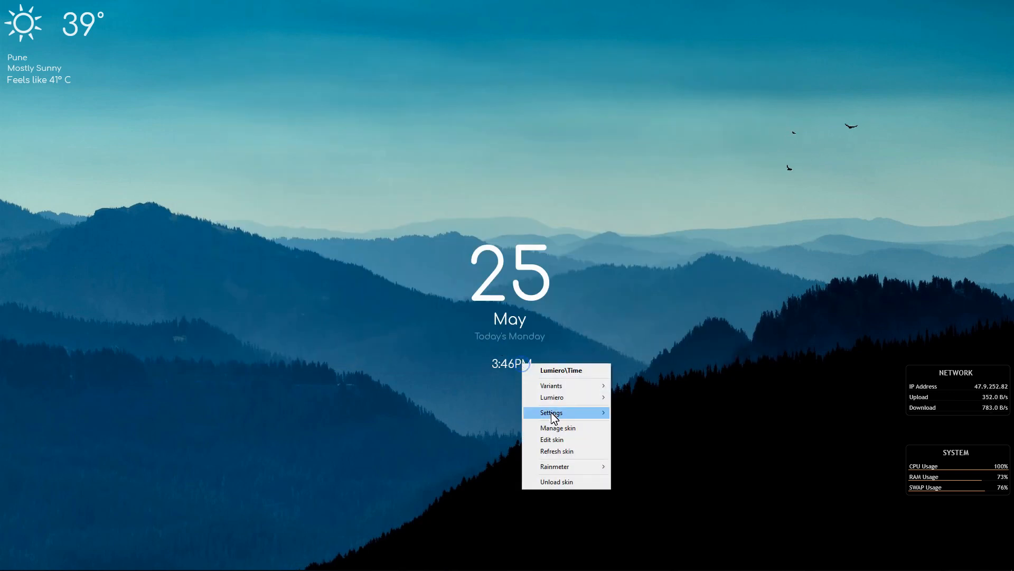
click(562, 452)
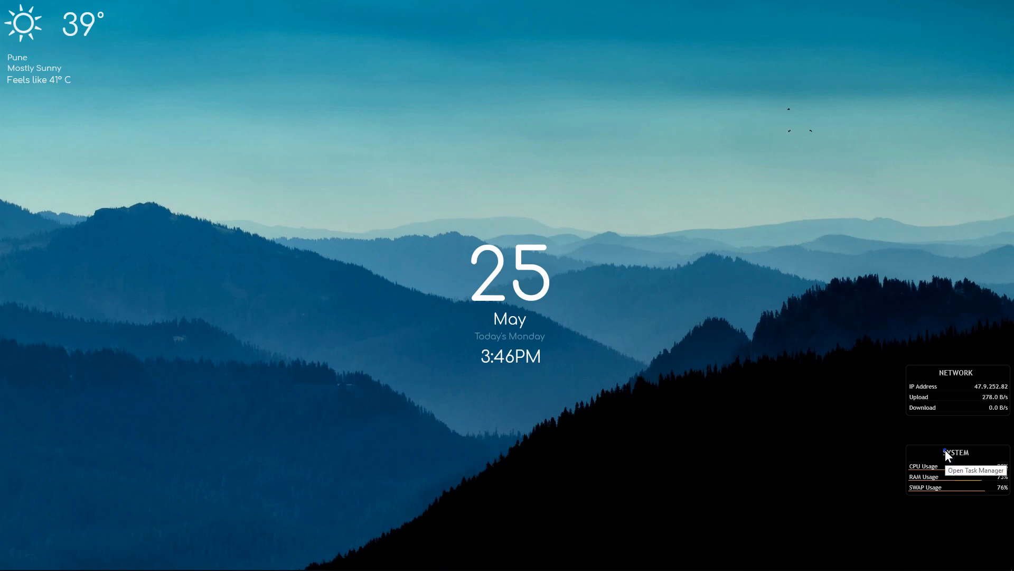
drag(946, 449, 948, 433)
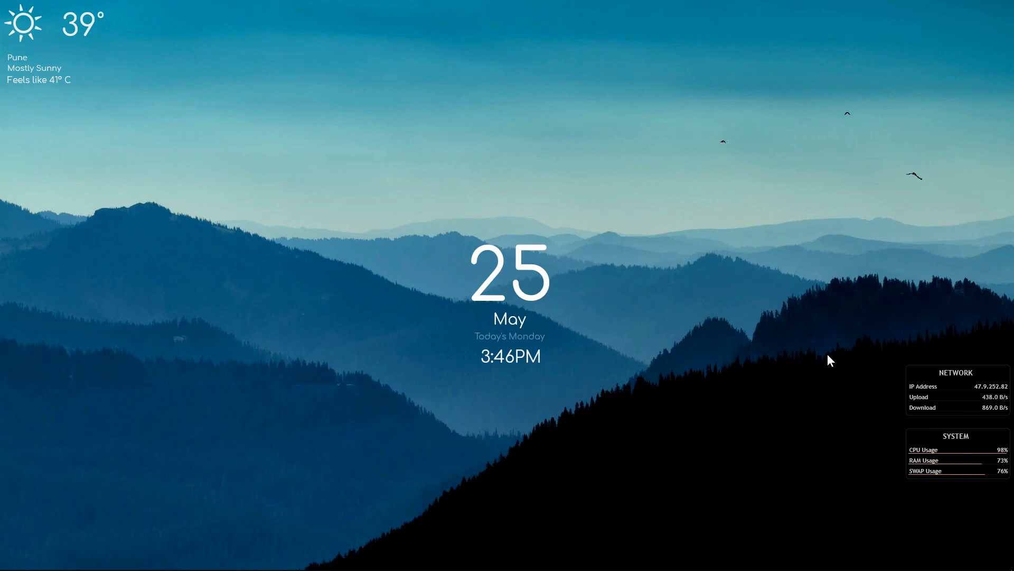
Set Scale to 2.0 in the Weather Forecast skin's configuration file, save and close it, and refresh the skin.
right_click(76, 29)
mouse_move(126, 80)
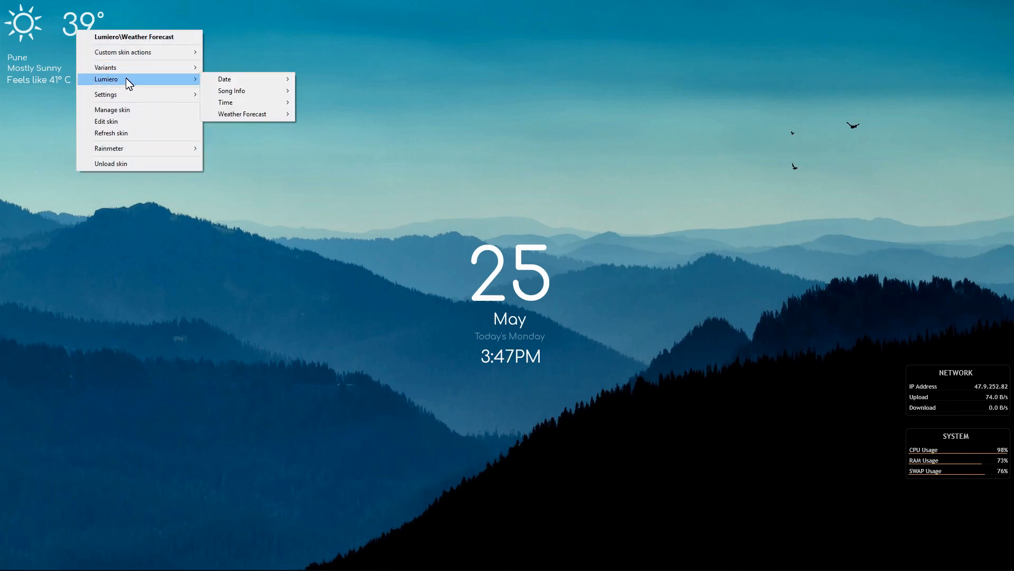
click(143, 118)
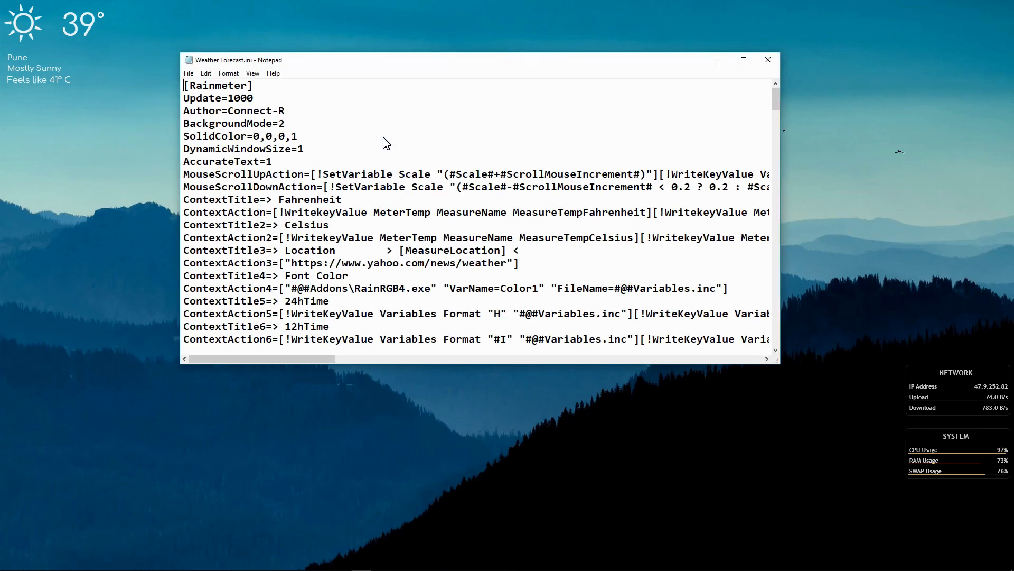
key(Down)
key(Down)
key(Down)
key(Down)
key(Down)
key(Down)
key(Down)
key(Down)
key(Down)
key(Down)
key(Down)
key(Down)
key(Down)
key(Down)
key(Down)
key(Down)
key(Down)
key(Down)
key(Down)
key(Down)
key(Down)
key(Down)
key(Down)
key(Down)
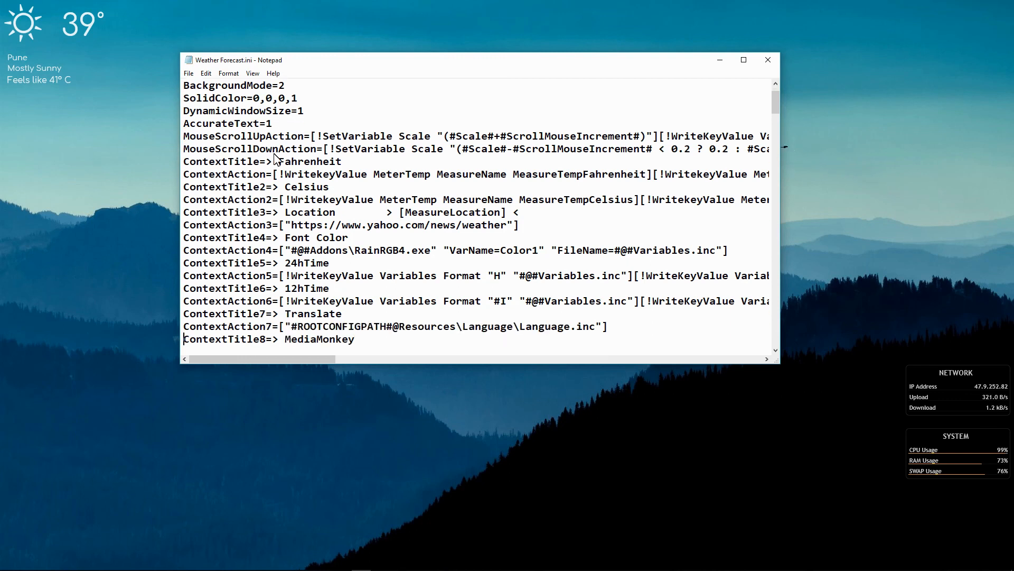
key(Down)
key(Down)
key(Down)
key(Down)
key(Down)
key(Down)
key(Down)
key(Down)
key(Down)
key(Down)
key(Down)
key(Down)
key(Down)
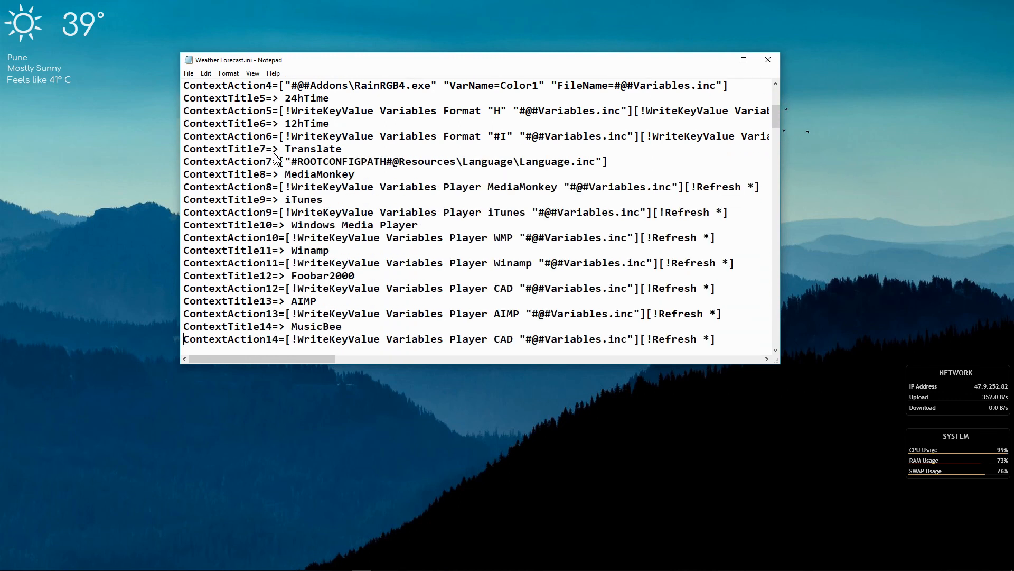
key(Down)
key(Down)
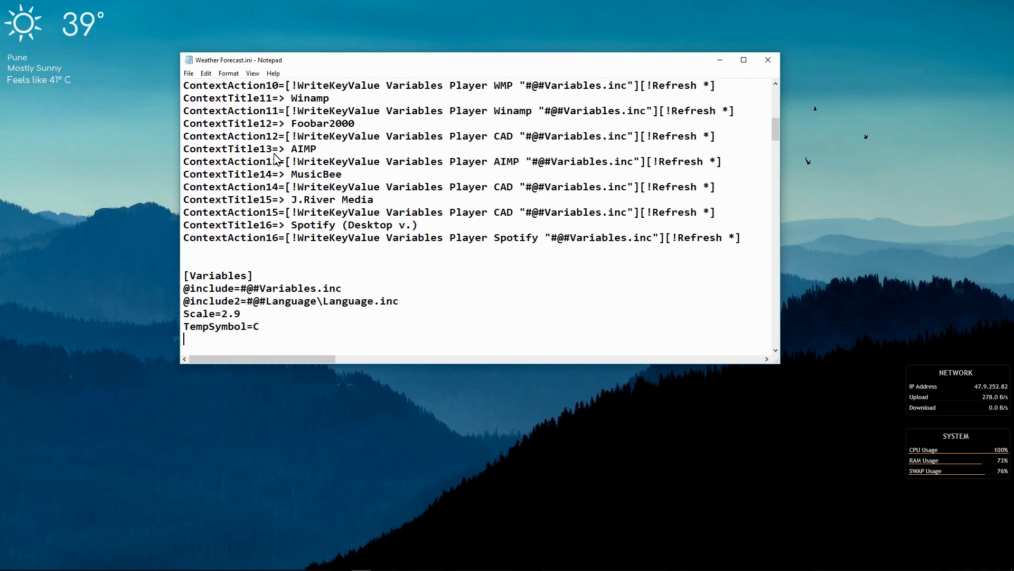
click(227, 314)
key(Delete)
key(Delete)
text(.0)
click(764, 61)
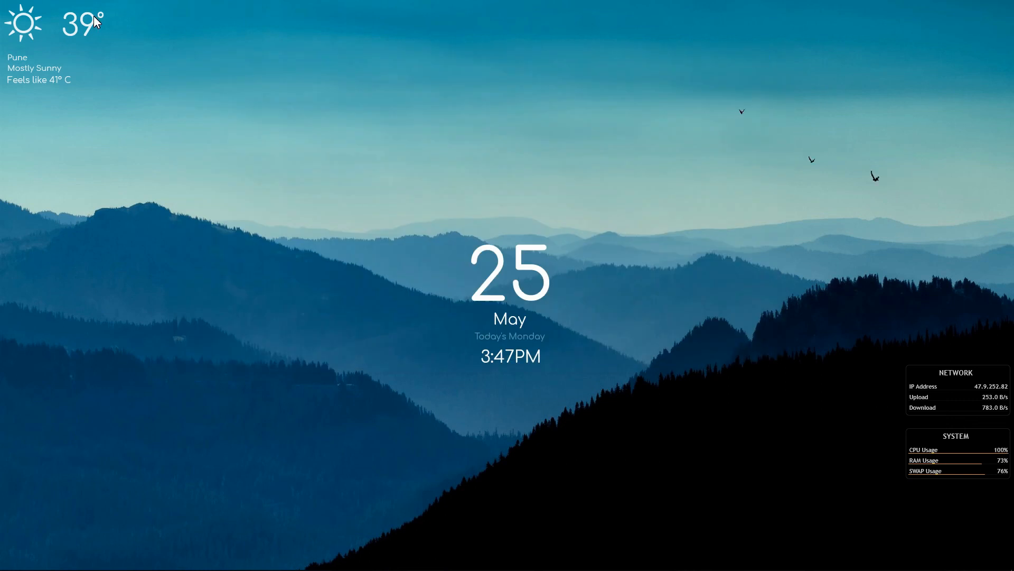
right_click(91, 20)
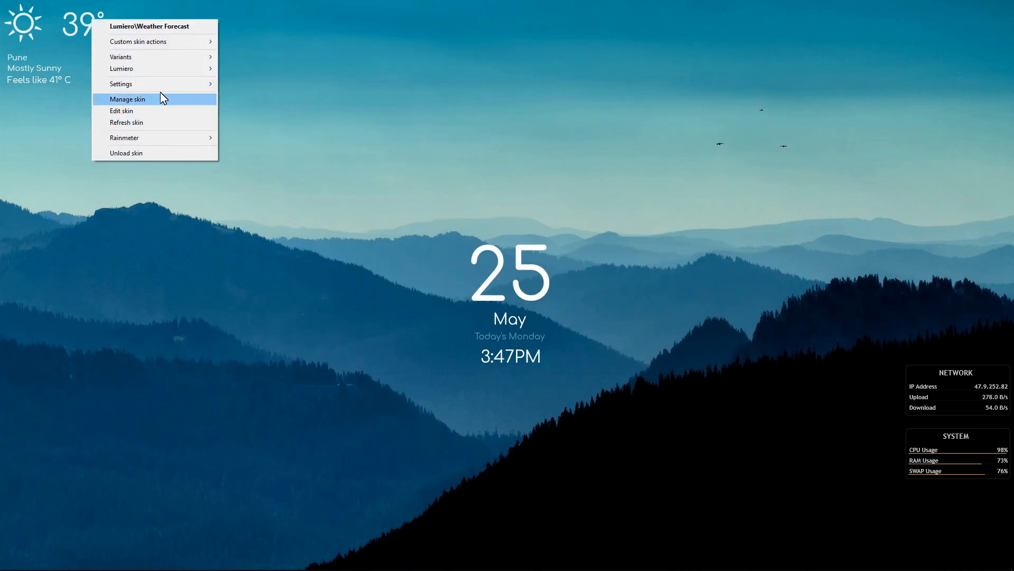
click(139, 121)
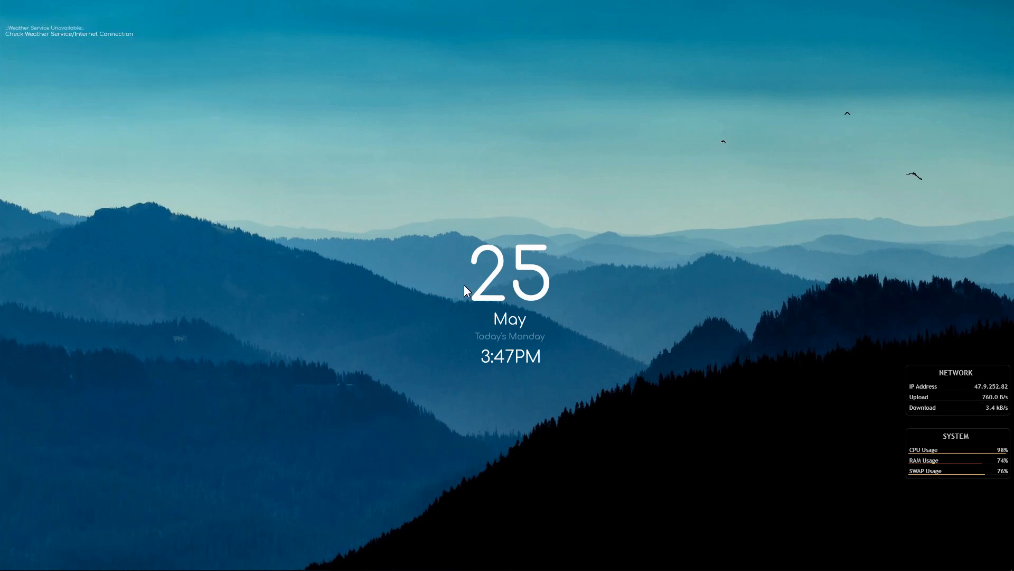
Open the Rainmeter manager and load the Visualizer v.1.ini skin.
mouse_move(997, 566)
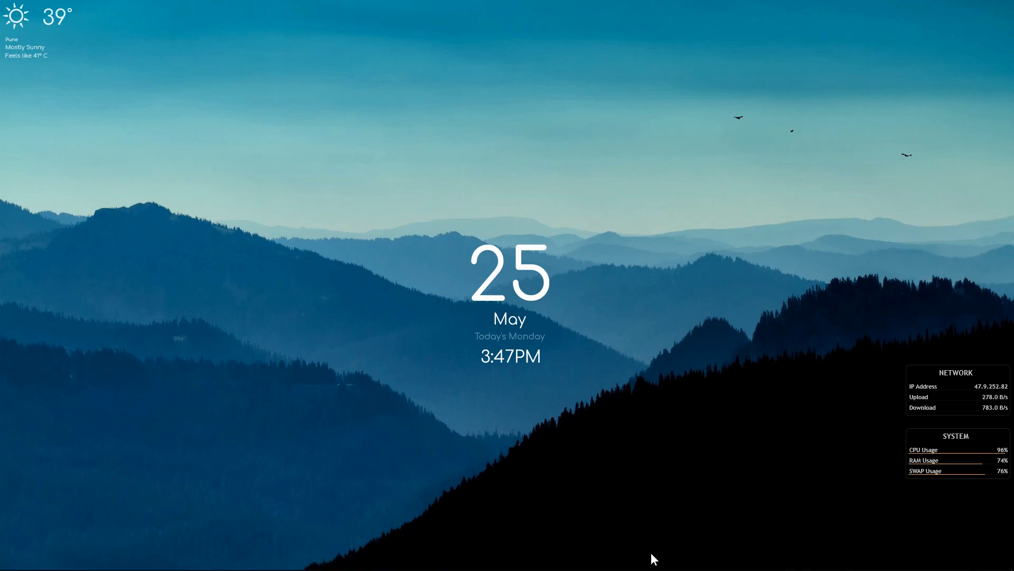
mouse_move(338, 570)
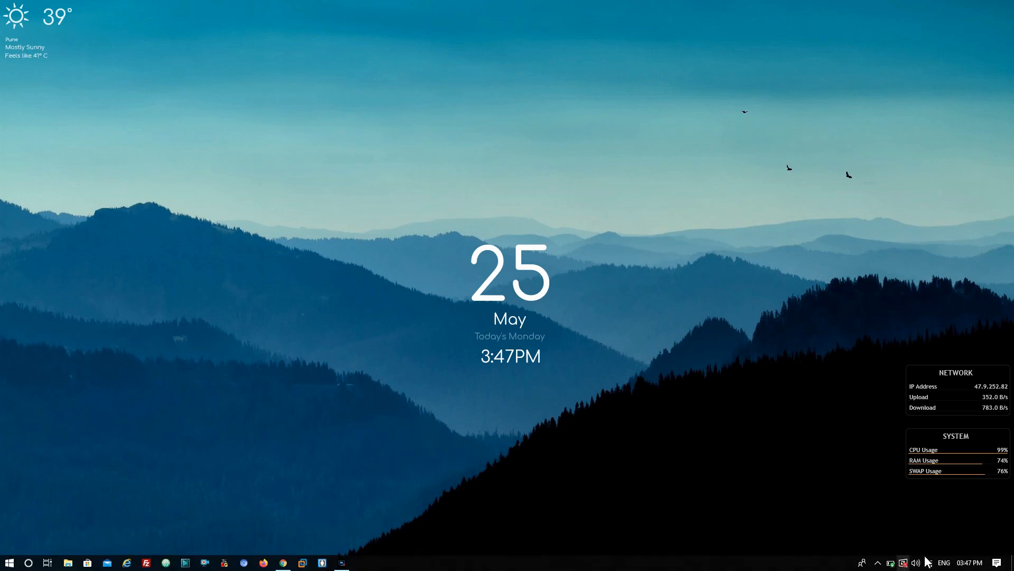
click(878, 563)
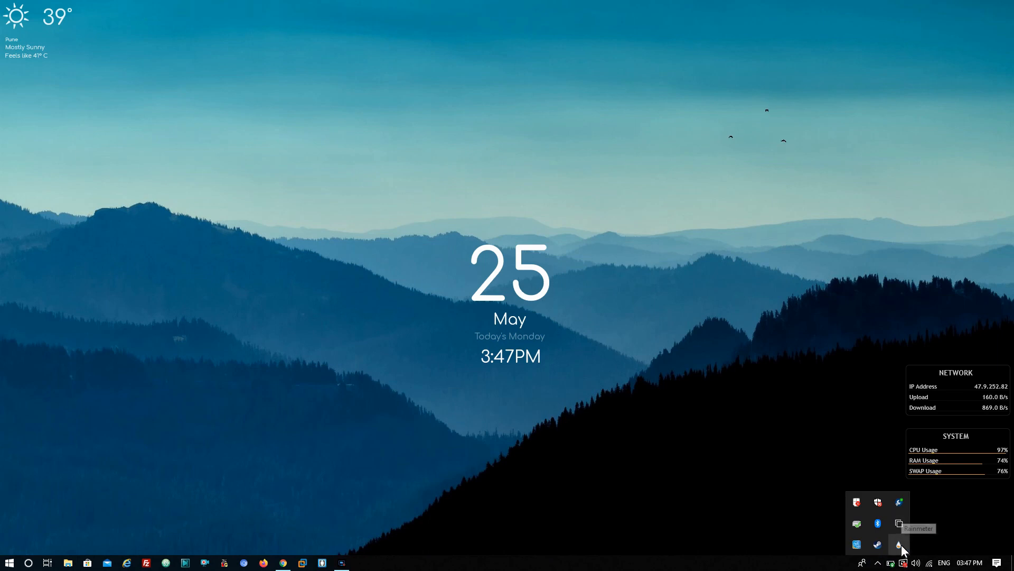
double_click(899, 546)
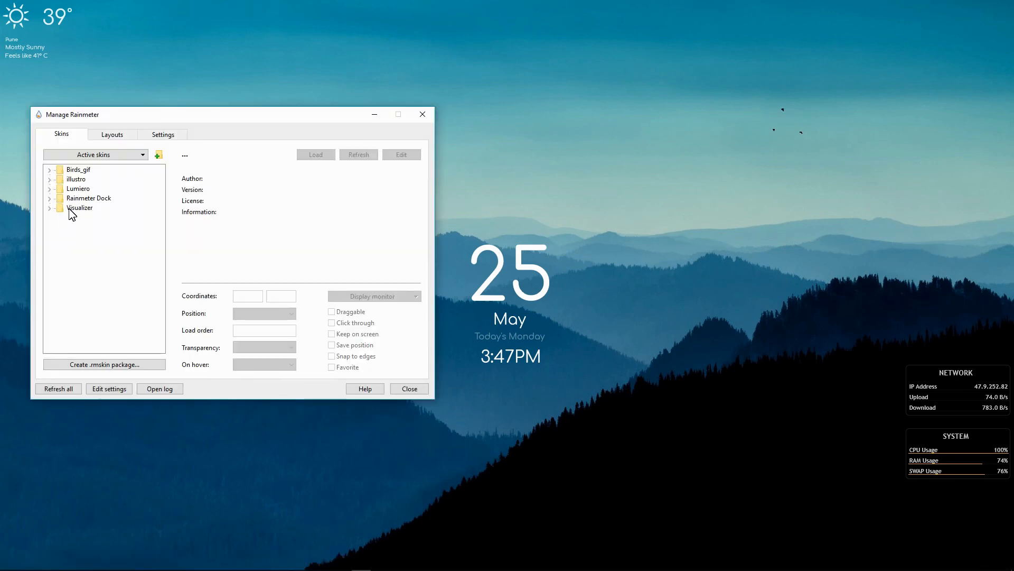
double_click(69, 209)
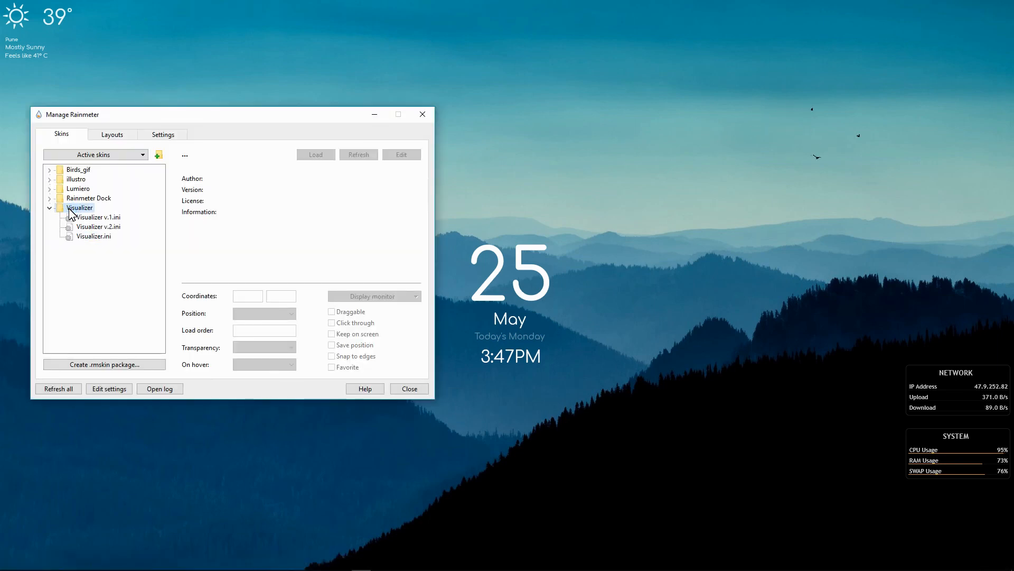
click(95, 219)
click(328, 155)
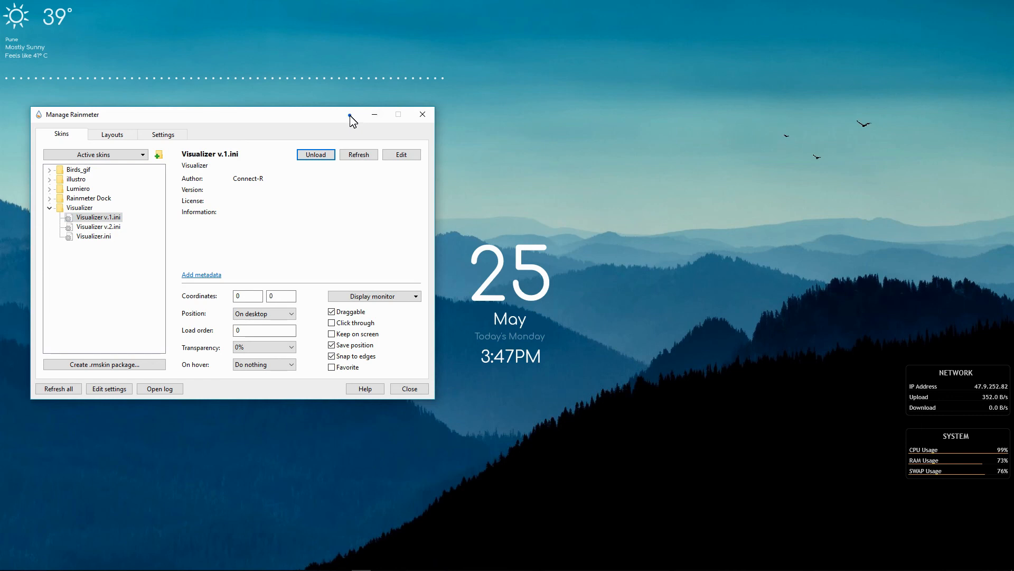
Move the dotted visualizer onto the dark hillside, just below the System skin and reaching the desktop's edge.
drag(350, 115, 1013, 46)
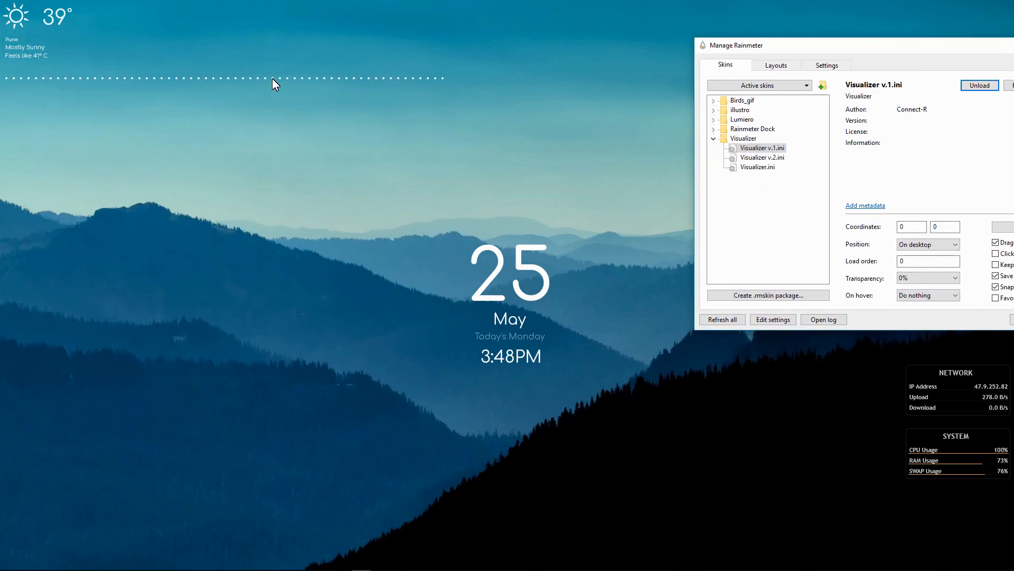
drag(272, 78, 656, 422)
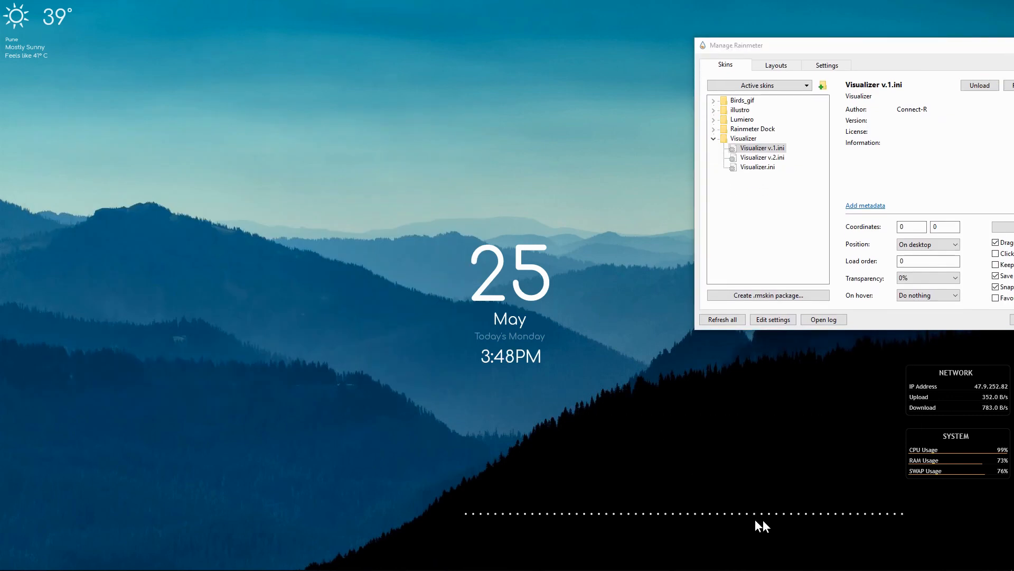
drag(756, 520, 879, 496)
Load Visualizer.ini in place of the v.1 variant and refresh all skins.
click(759, 166)
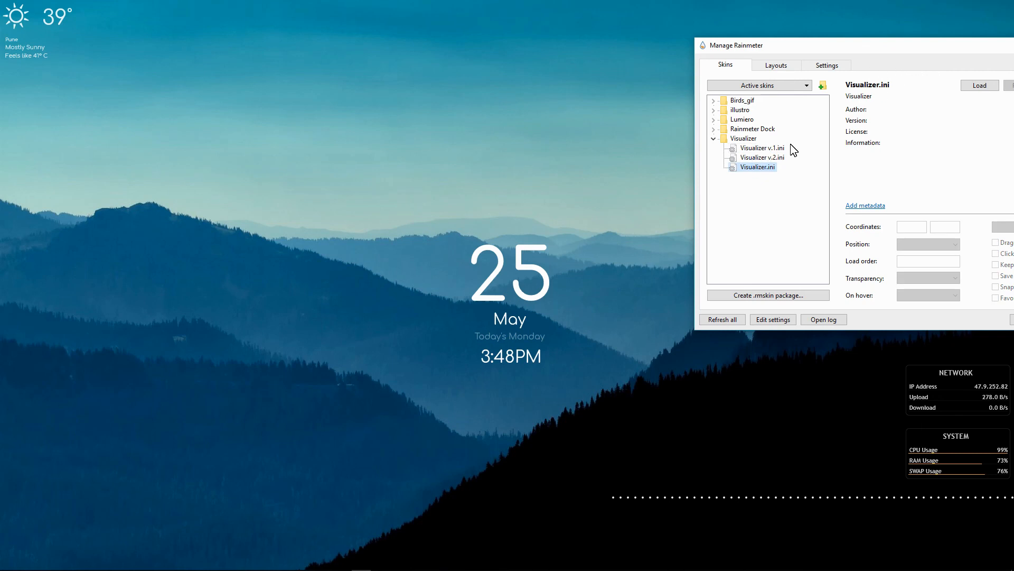
click(980, 86)
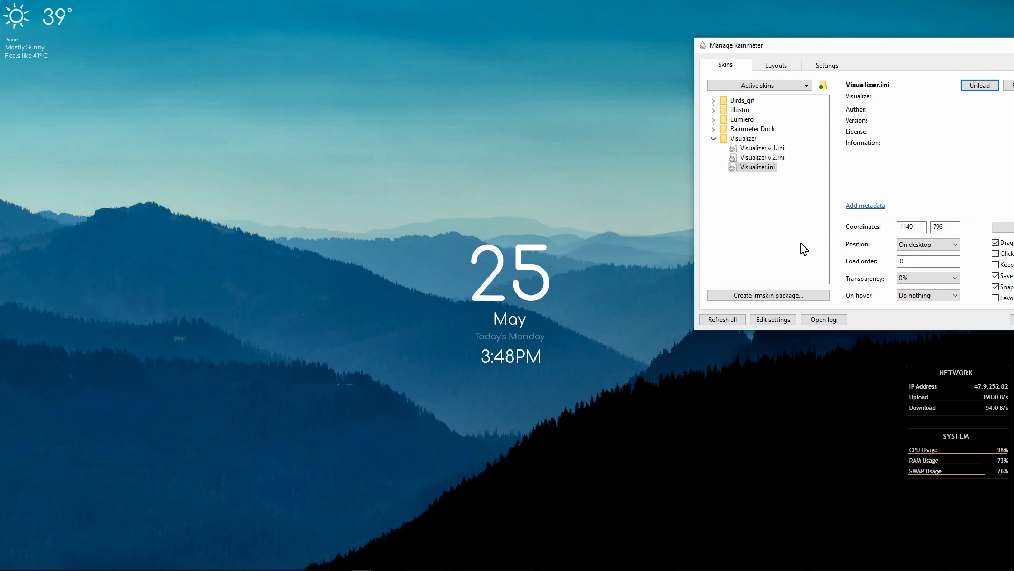
click(723, 319)
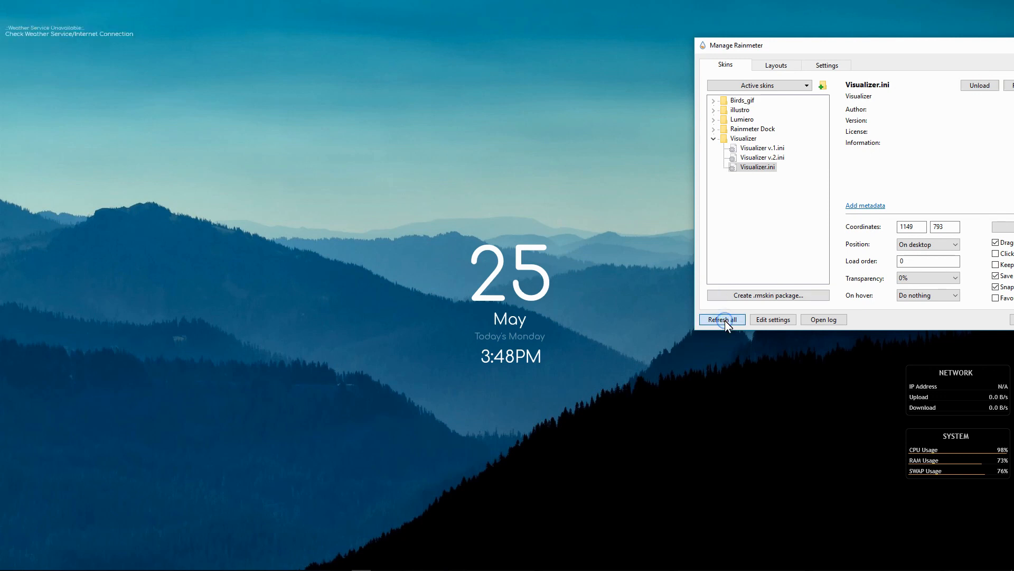
Load the Rainmeter Dock.ini skin and close the Rainmeter manager.
double_click(734, 111)
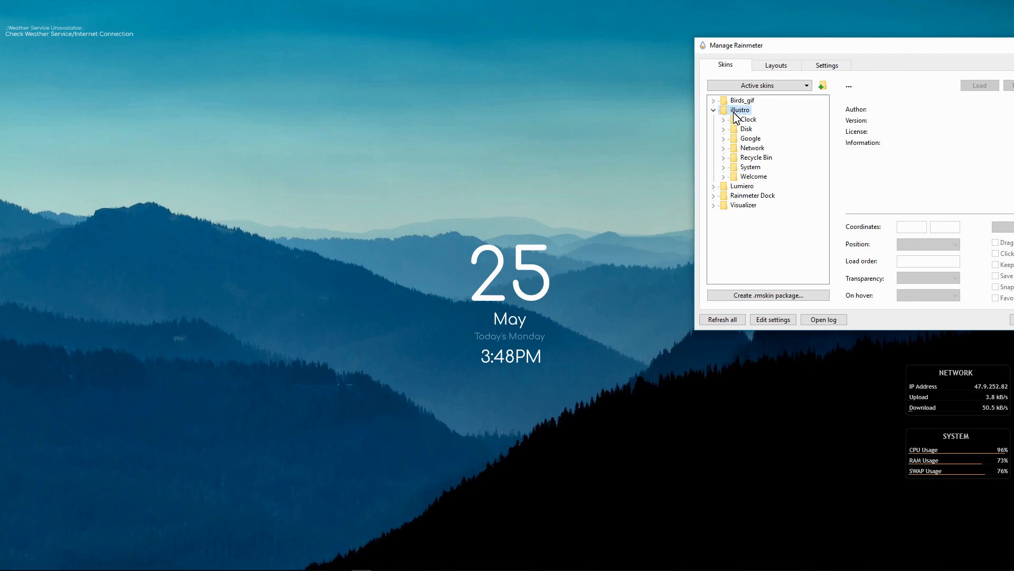
double_click(734, 186)
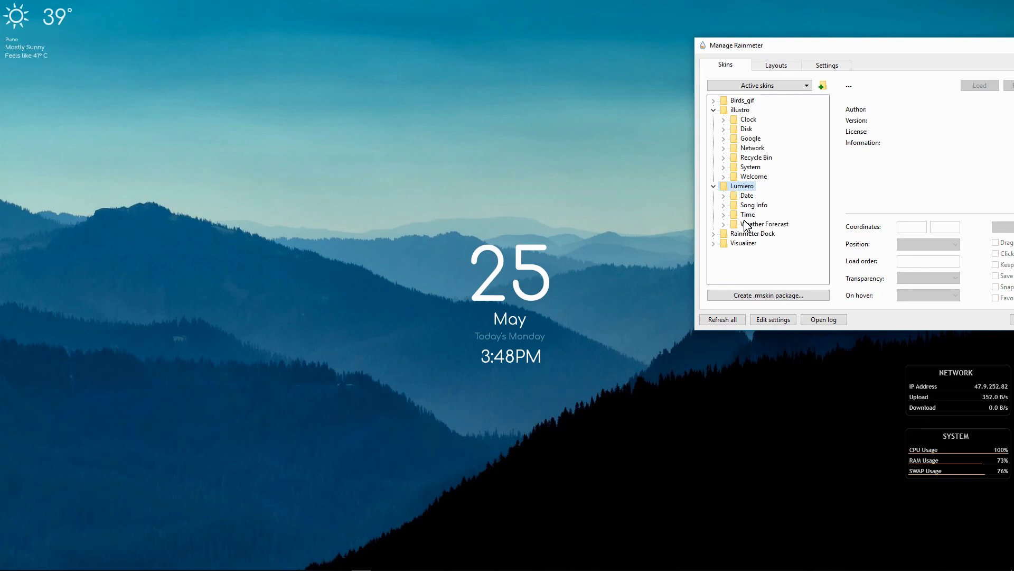
double_click(751, 233)
click(750, 243)
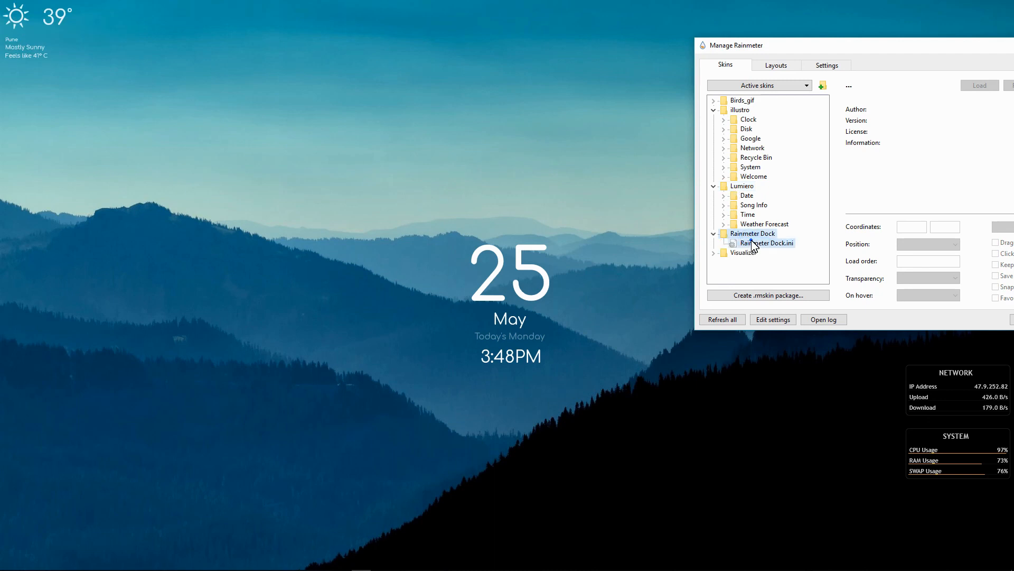
click(980, 85)
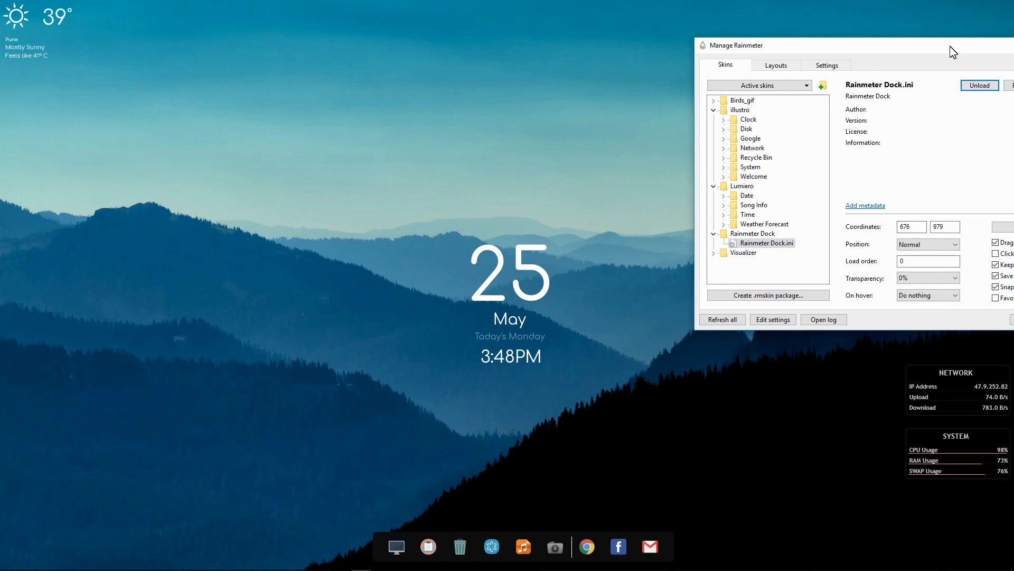
drag(951, 50, 663, 53)
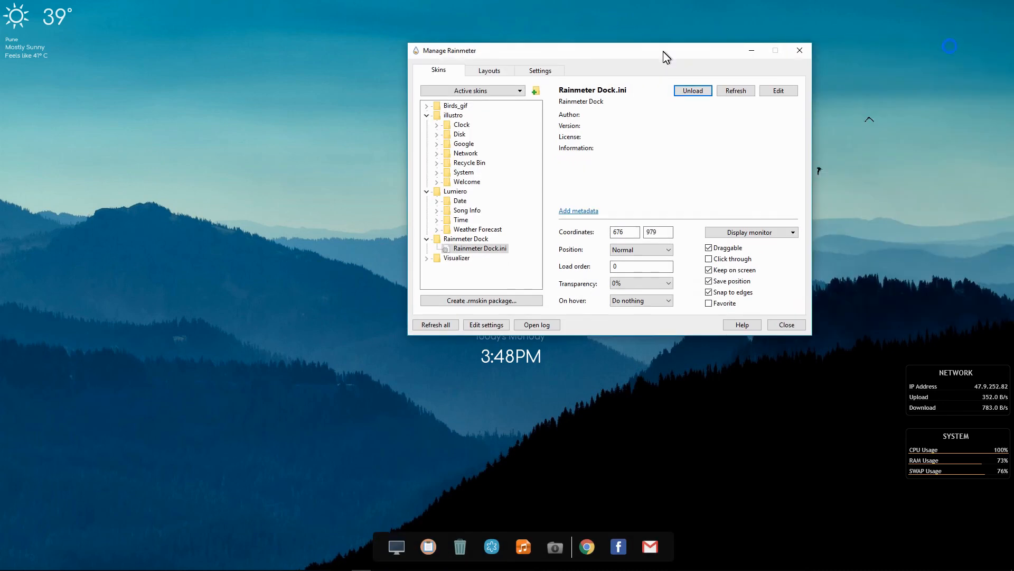
click(804, 46)
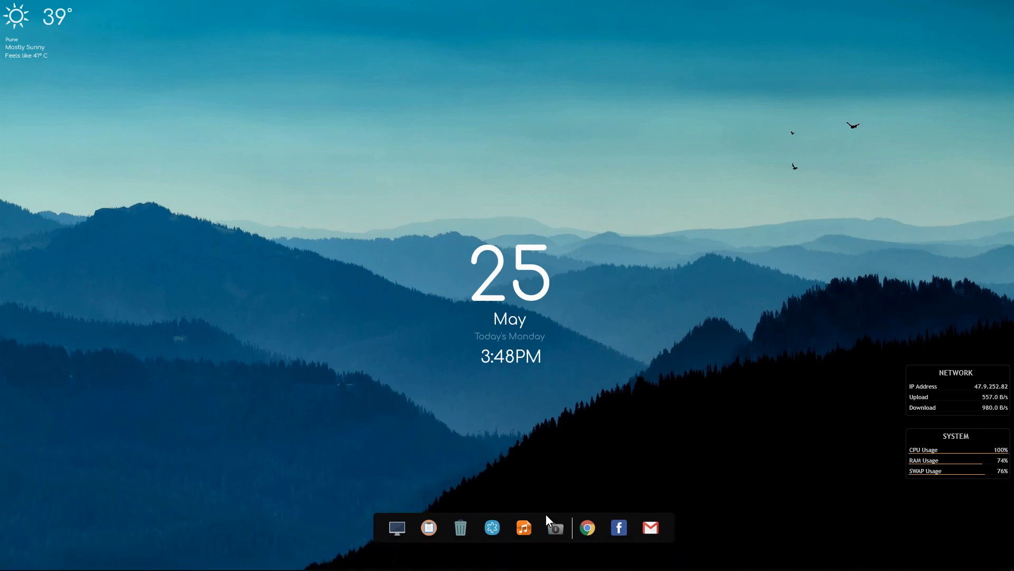
Shift the dock slightly down and to the right along the desktop's lower edge.
right_click(671, 531)
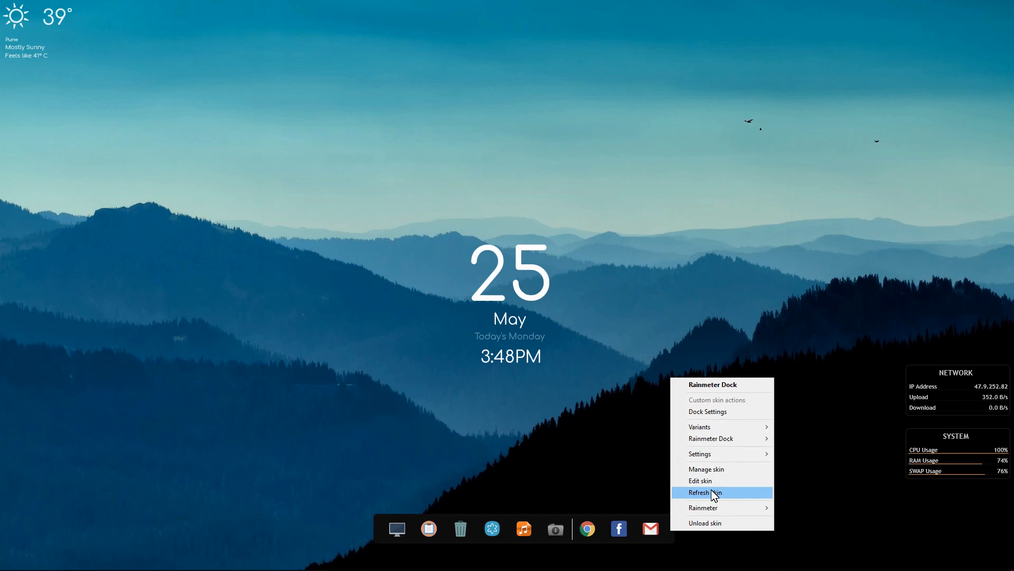
click(581, 446)
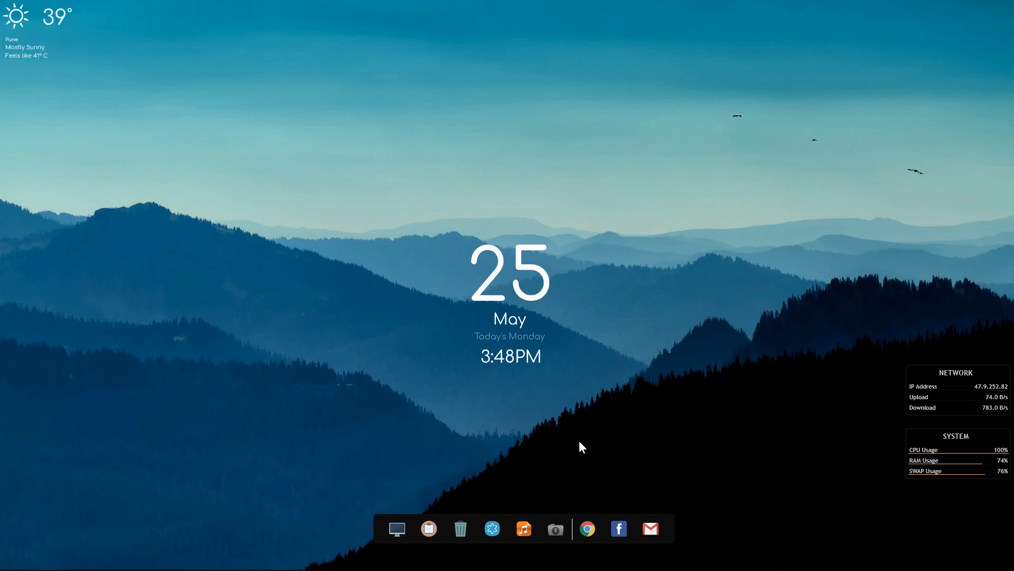
drag(671, 518, 678, 527)
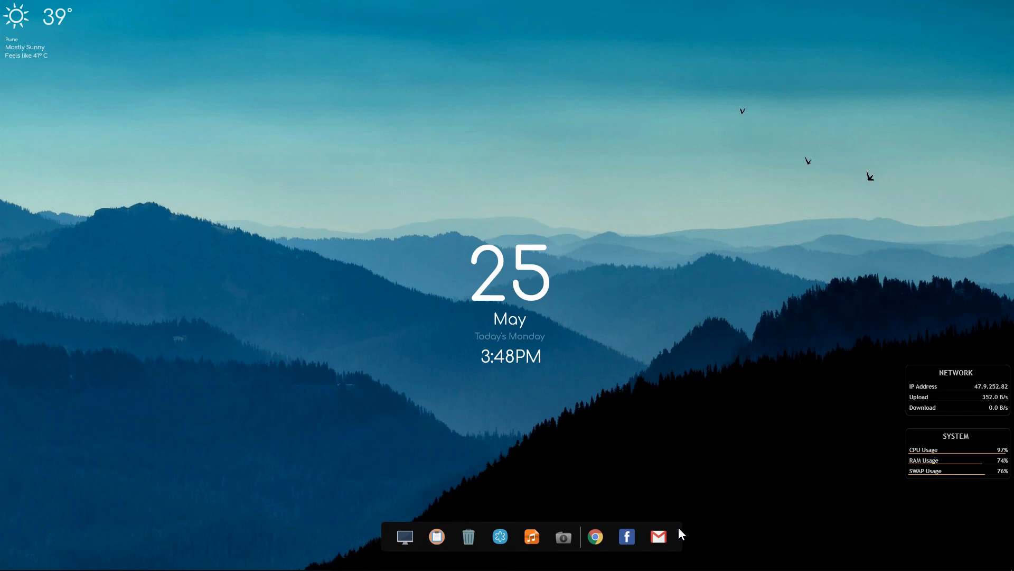
Examine the Weather Forecast skin's custom actions, including its temperature unit and location options.
right_click(21, 15)
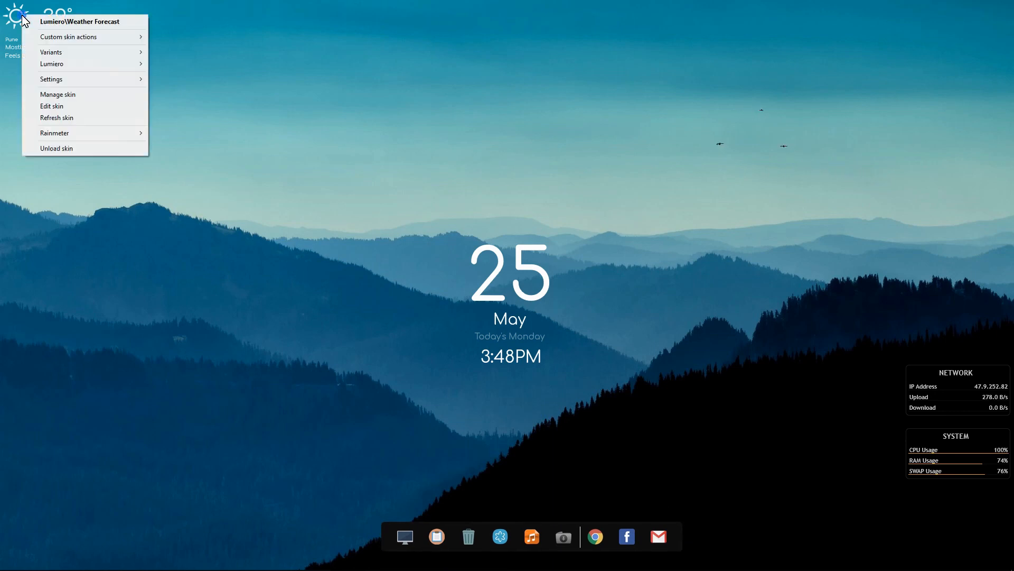
mouse_move(57, 38)
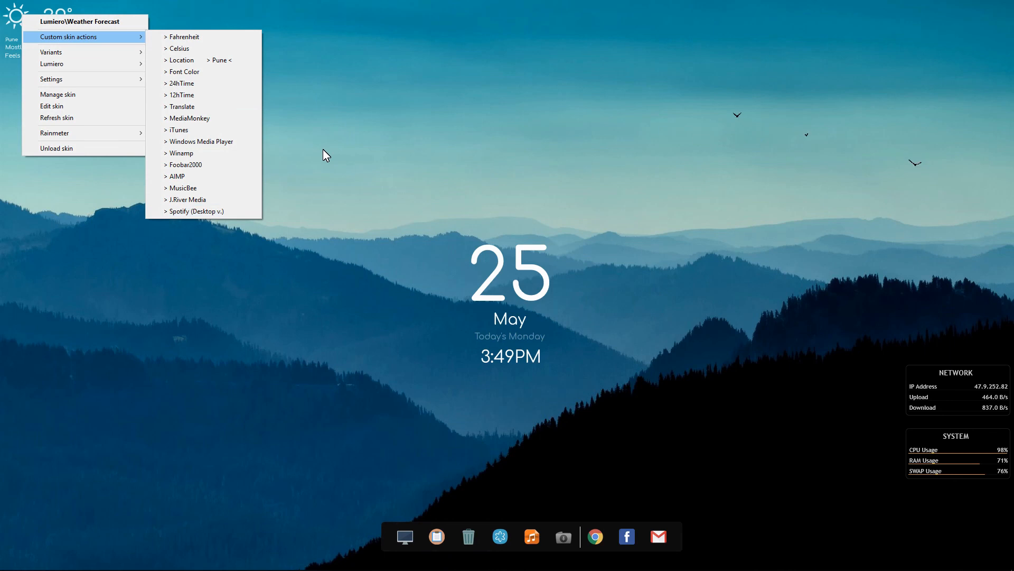
click(429, 104)
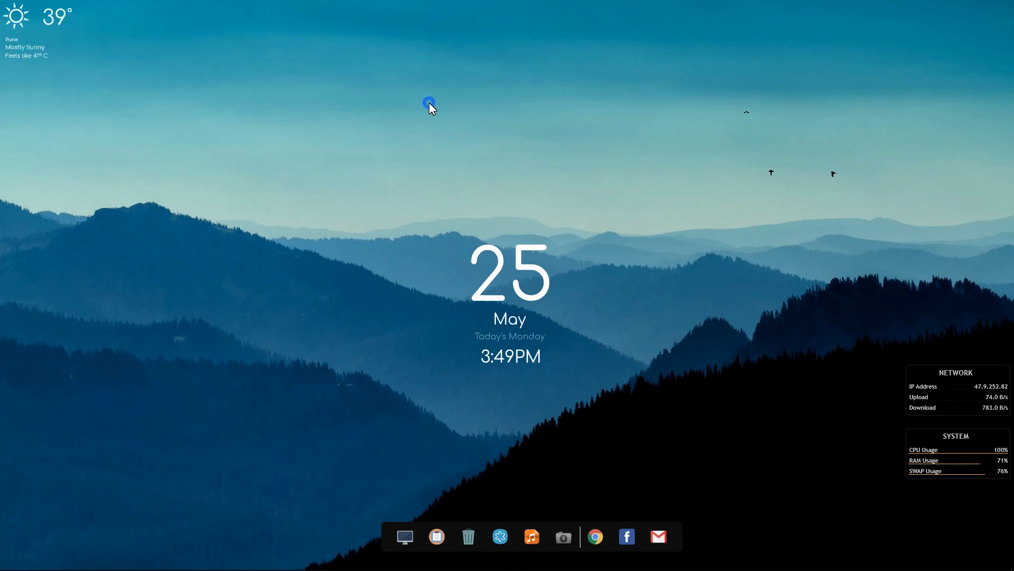